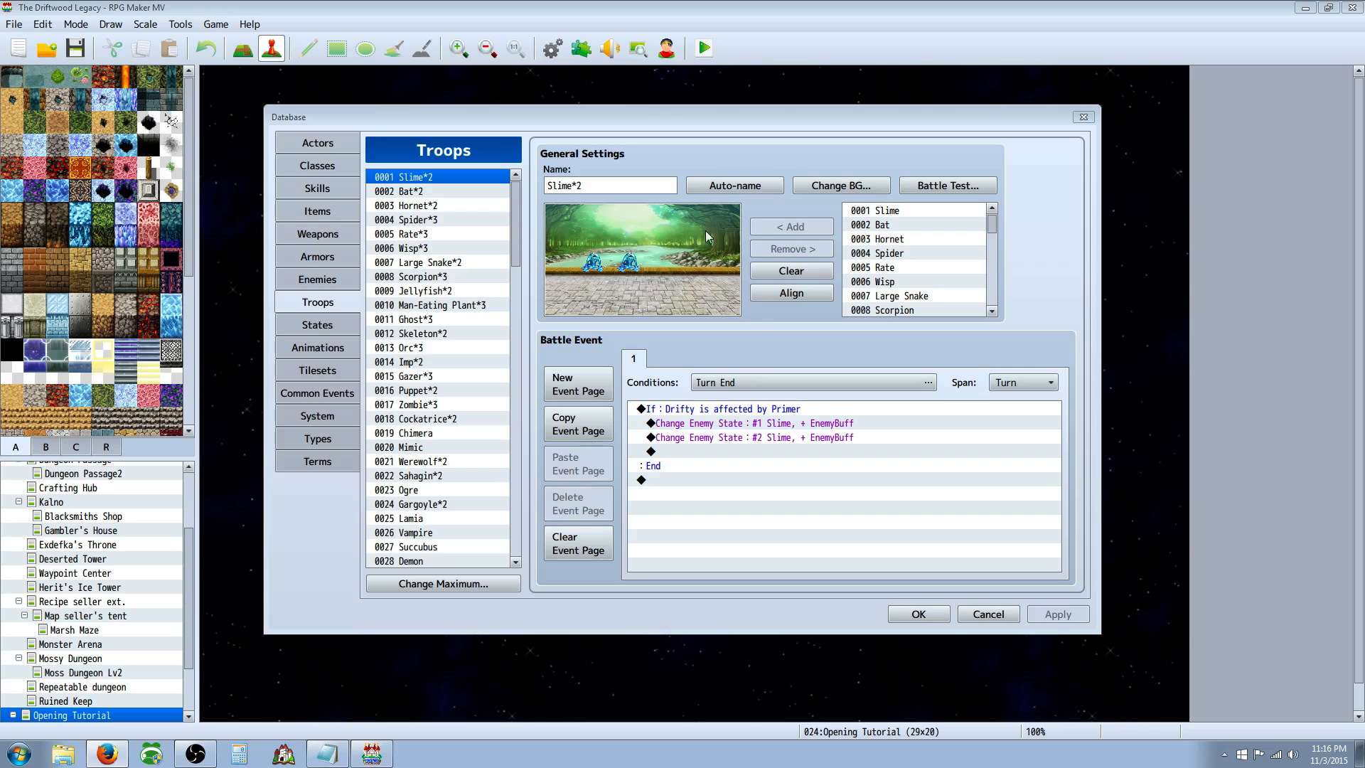
Open the Primer state in the database and set its icon to number 16
left_click(788, 464)
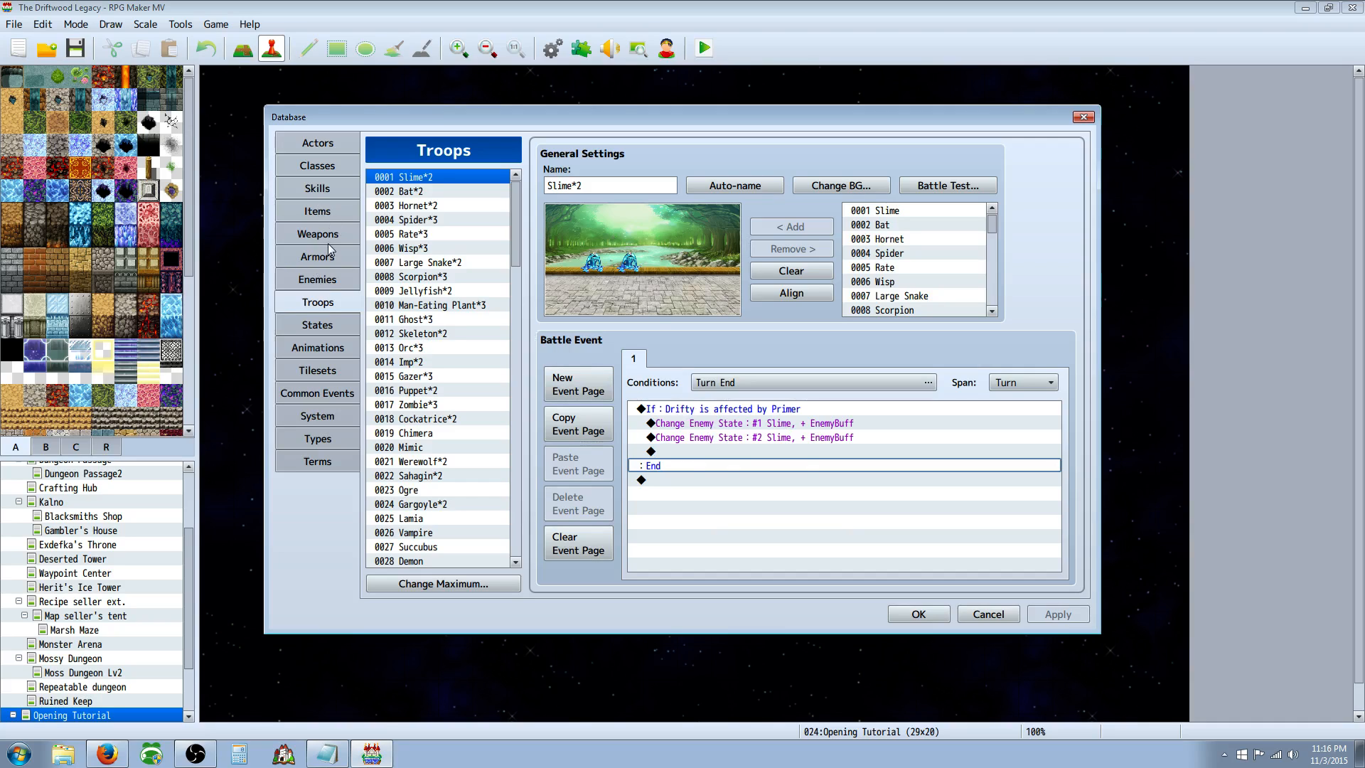
left_click(317, 189)
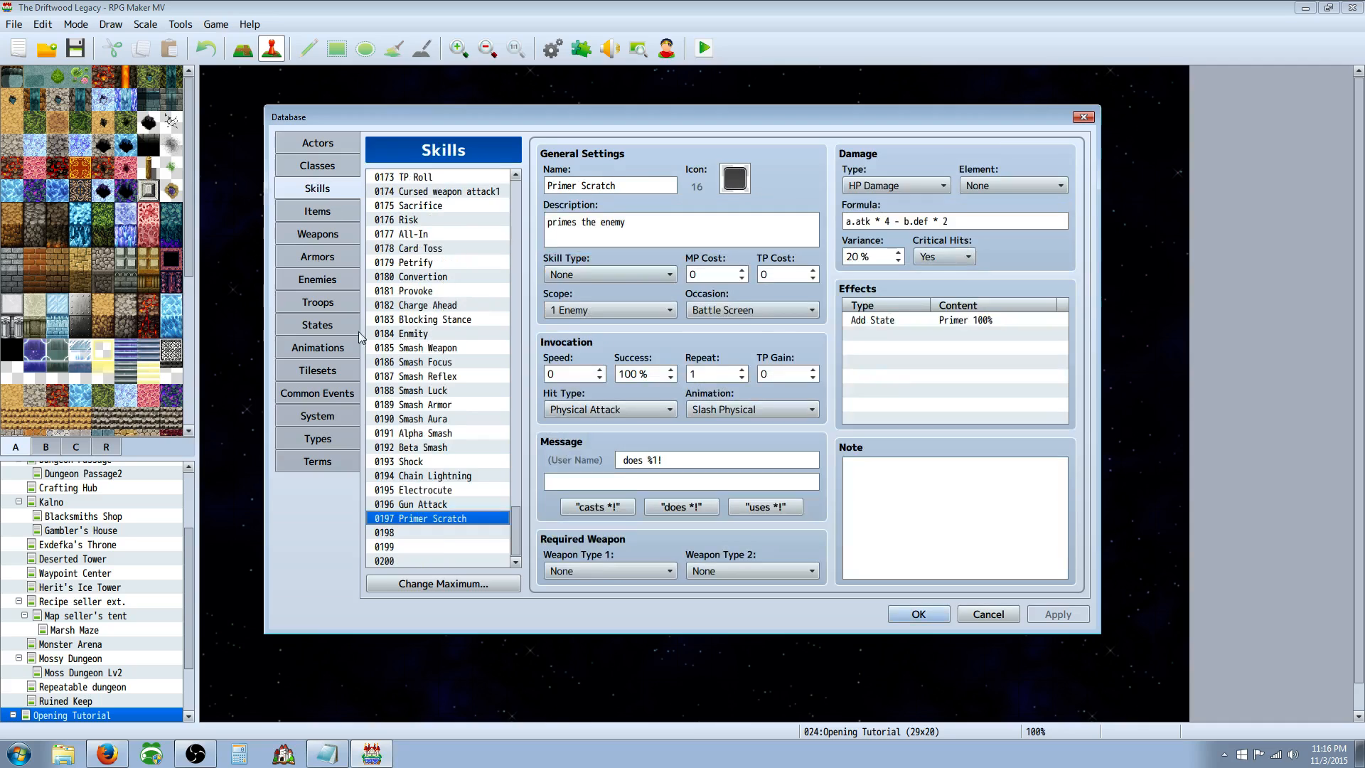
left_click(320, 322)
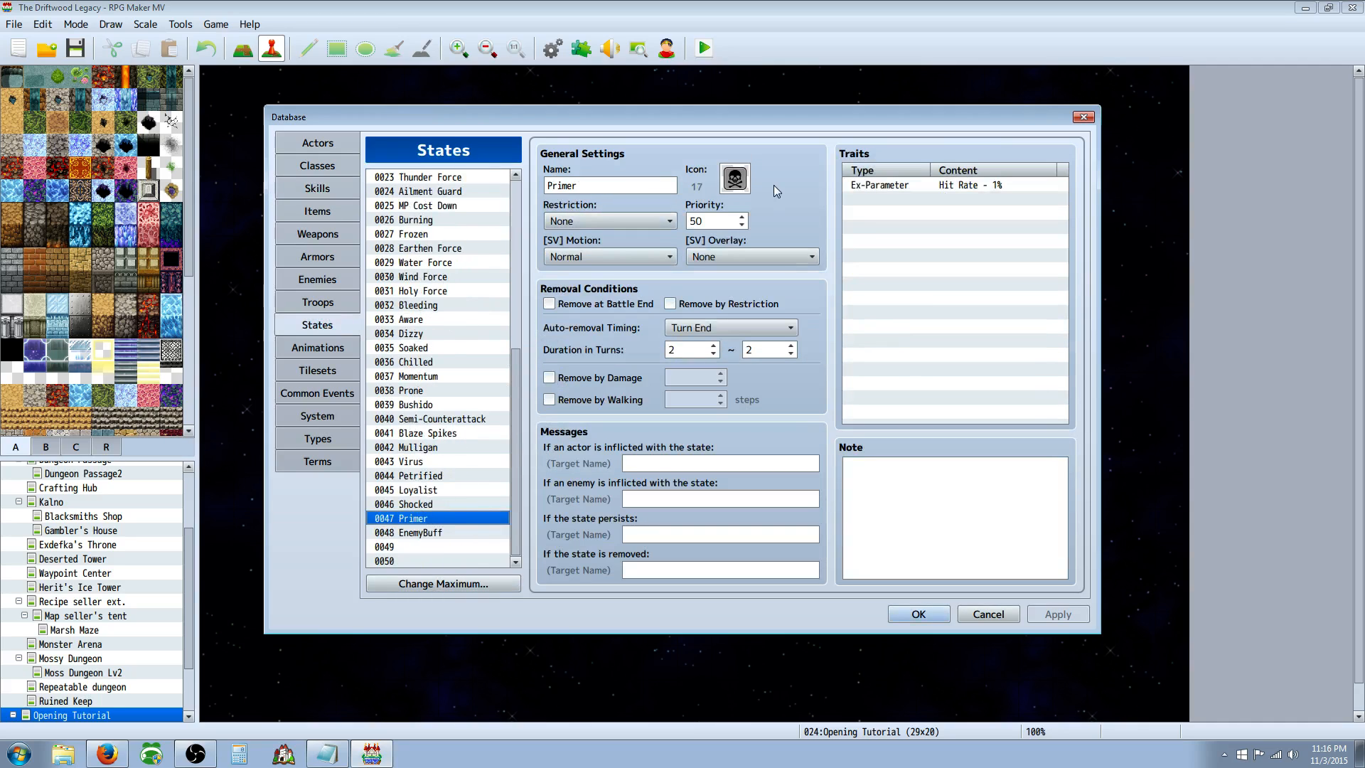
left_click(735, 179)
double_click(506, 256)
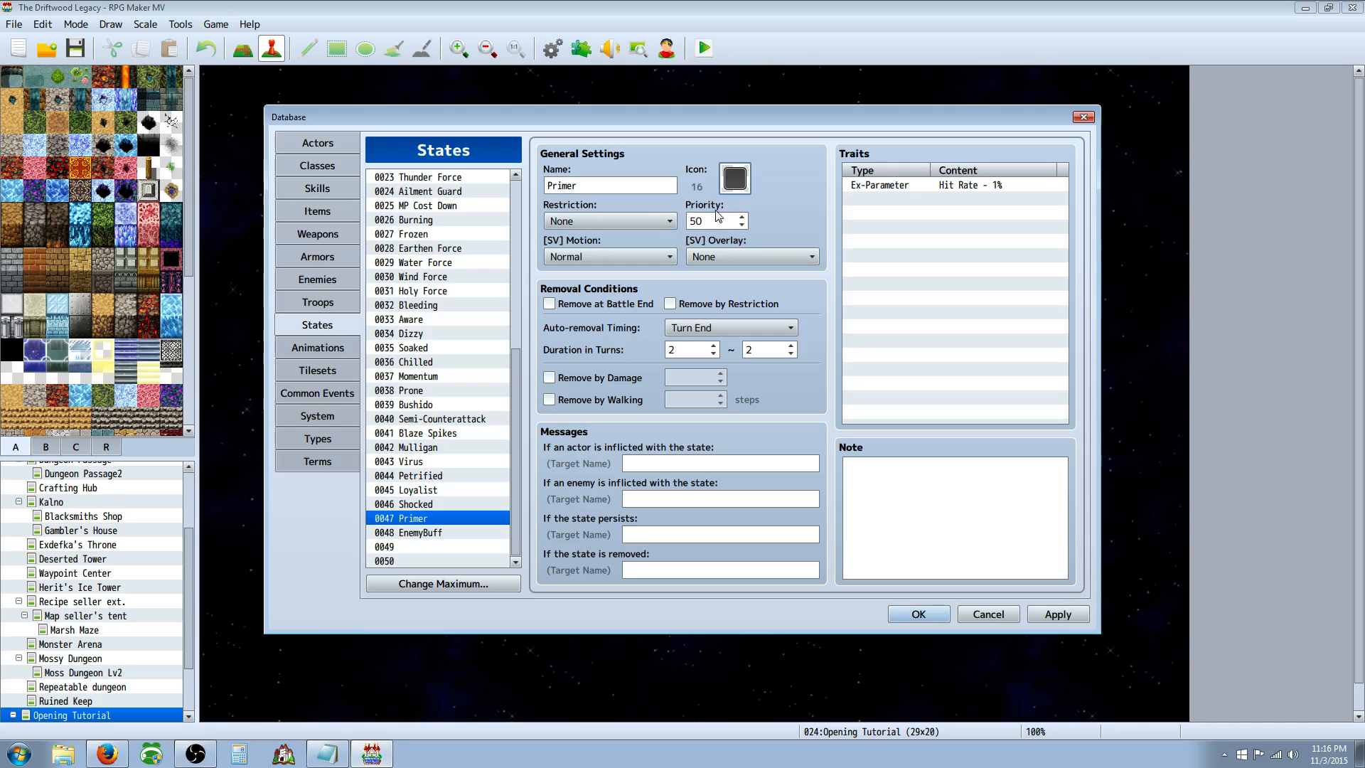
Remove the Hit Rate ex-parameter trait from the Primer state and apply the change
left_click(681, 351)
right_click(908, 188)
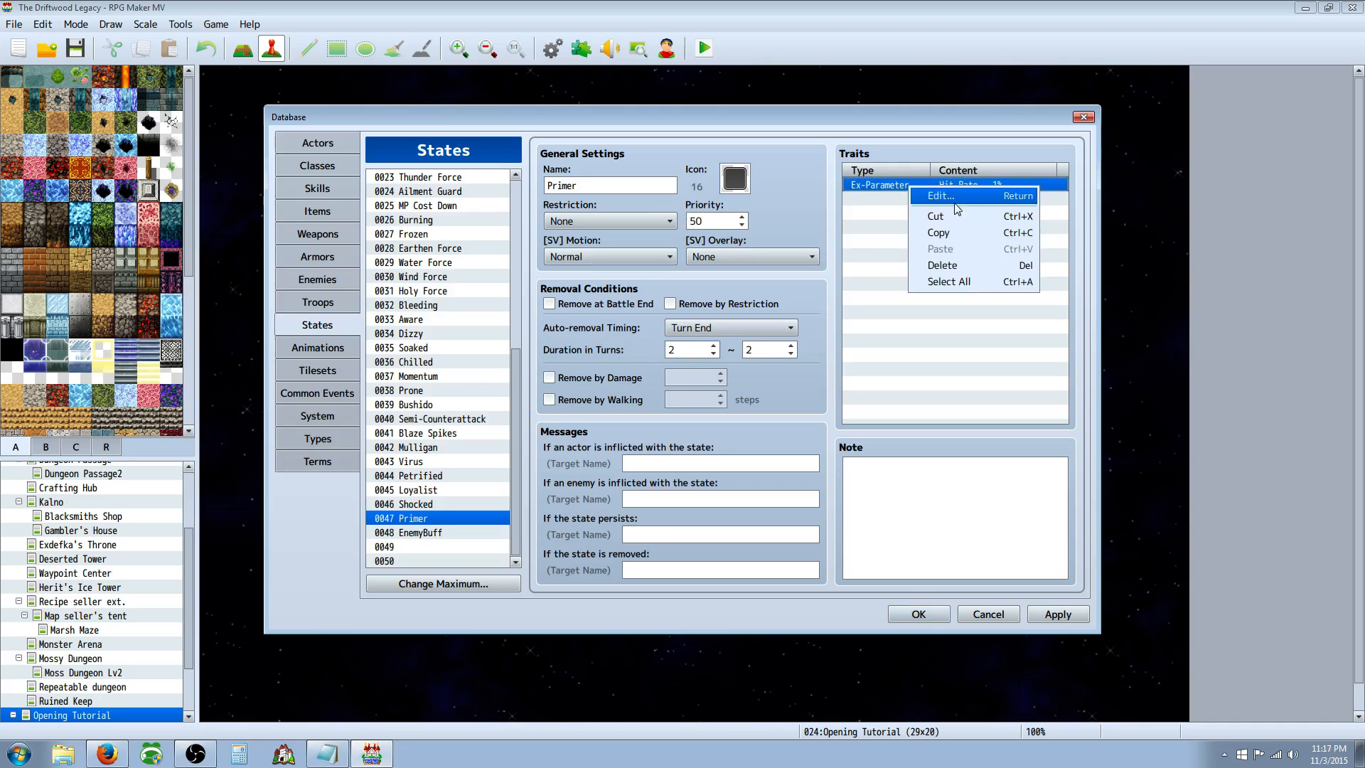
left_click(955, 217)
left_click(1059, 616)
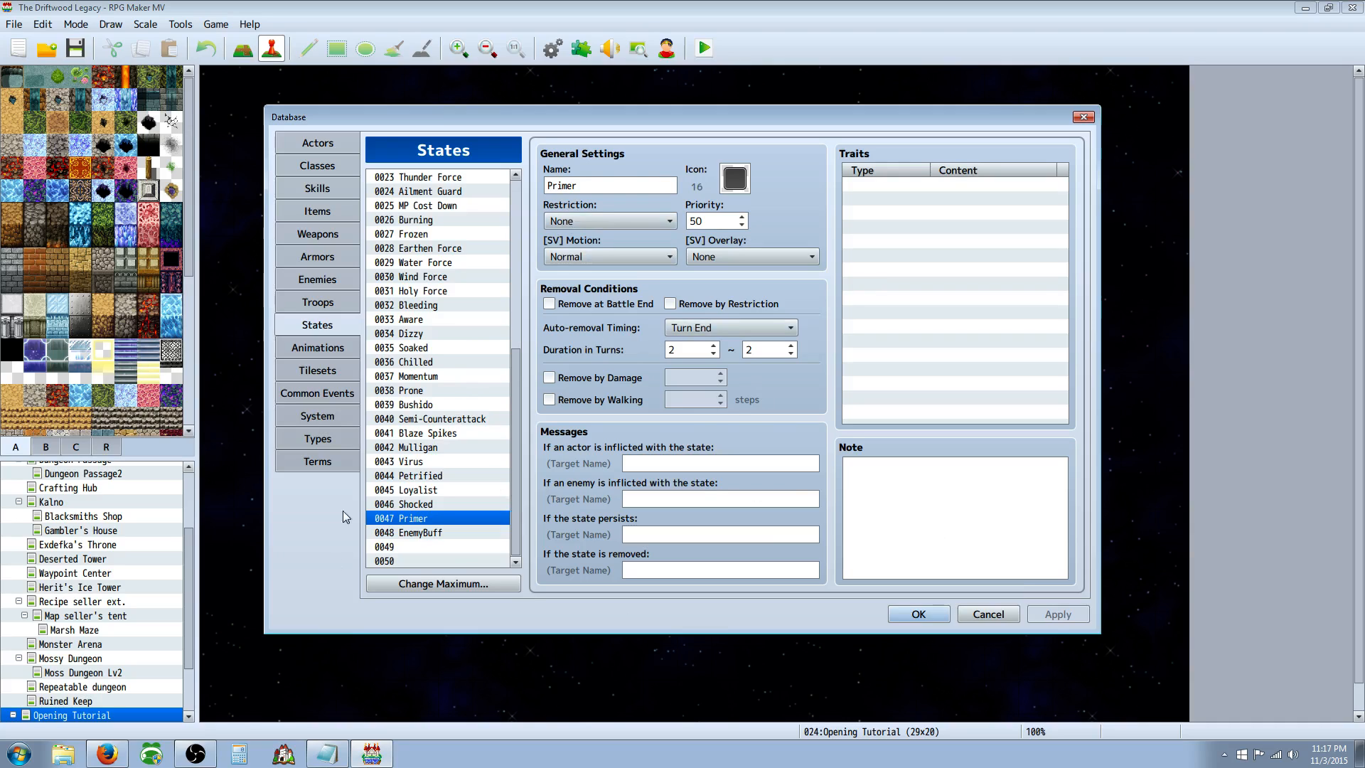
Examine the EnemyBuff state's priority, trait, messages and duration, plus the Slime*2 troop event and the Primer Scratch skill
left_click(447, 534)
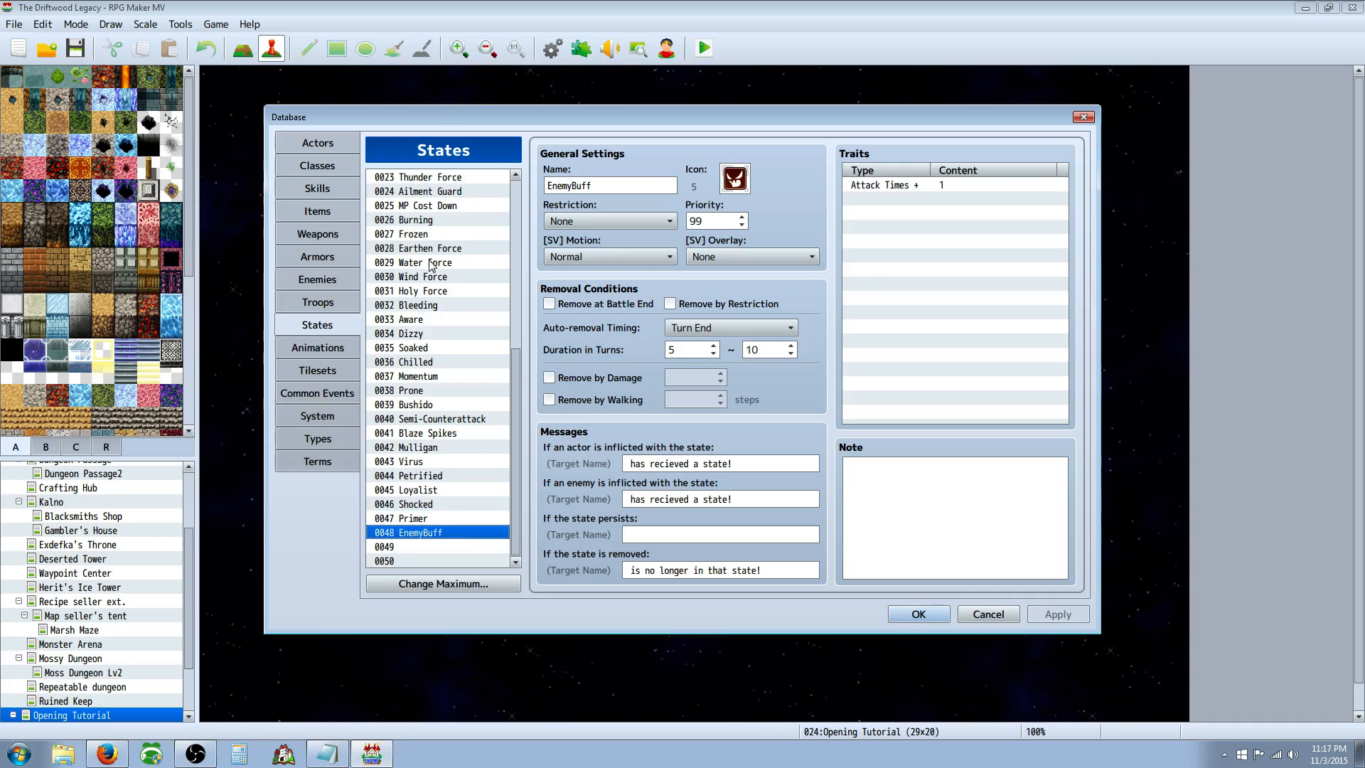
left_click(706, 219)
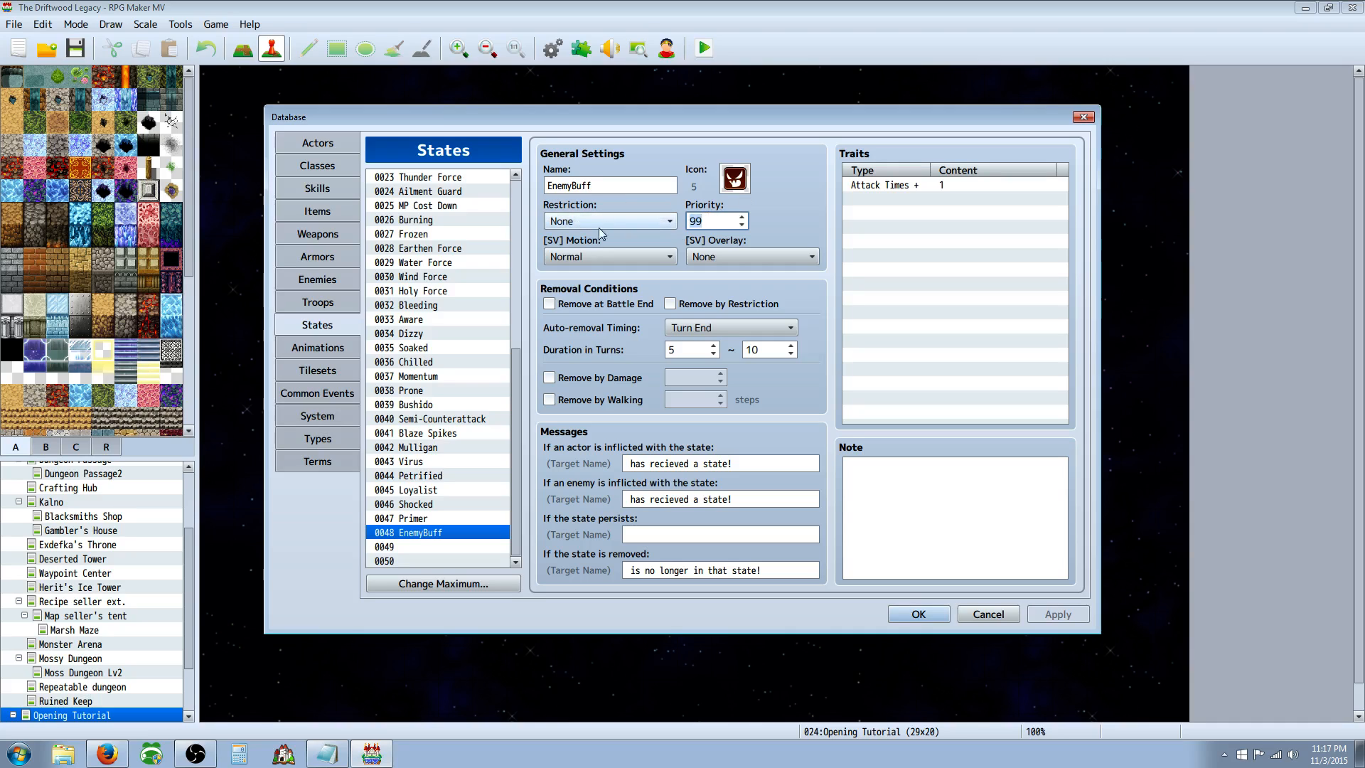
left_click(938, 186)
right_click(891, 186)
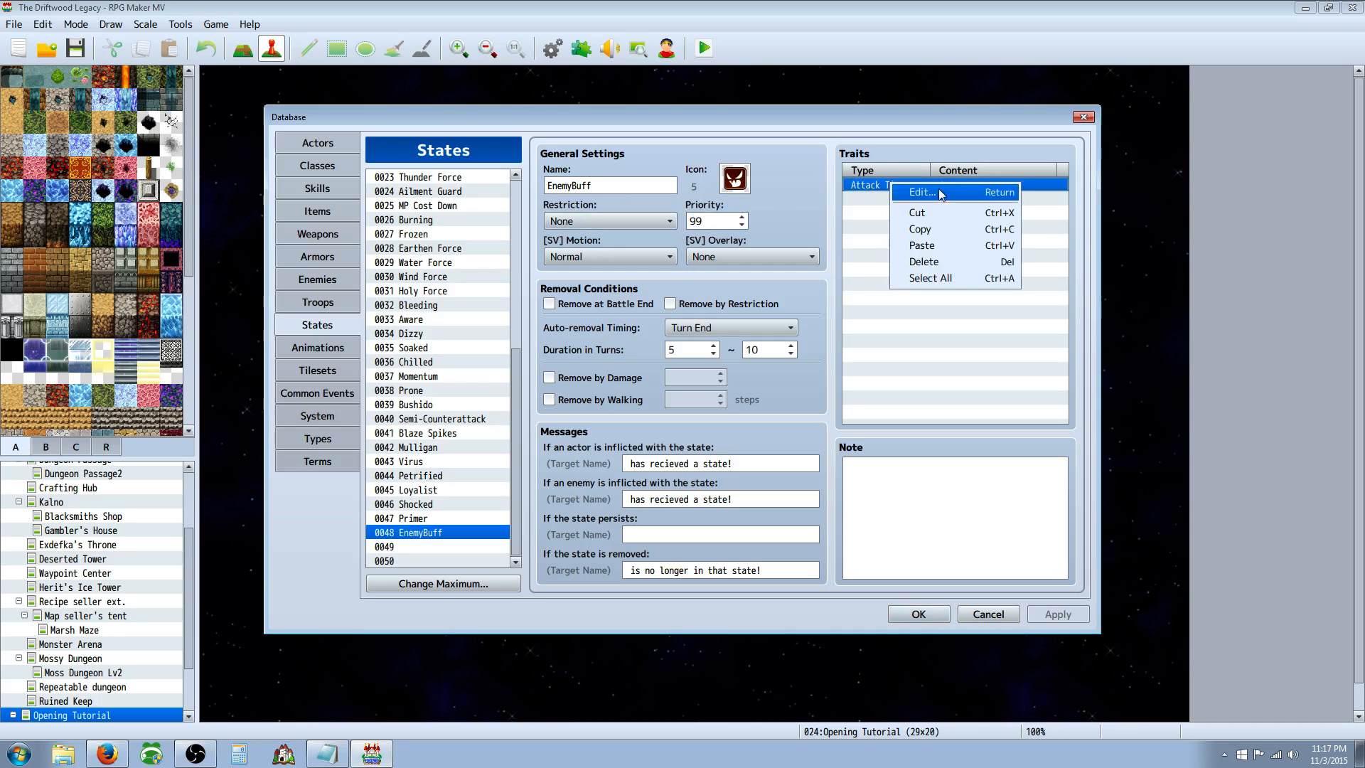
left_click(863, 196)
left_click(879, 187)
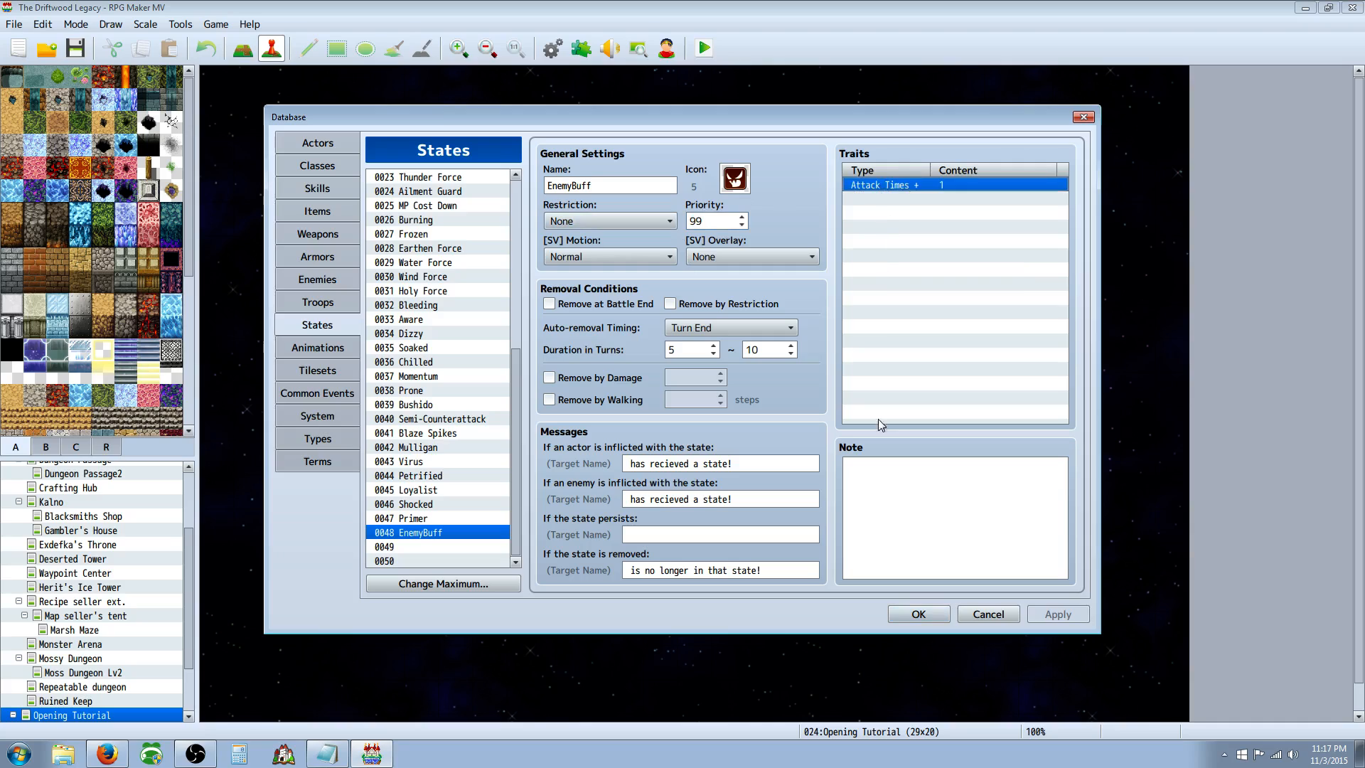
left_click(675, 463)
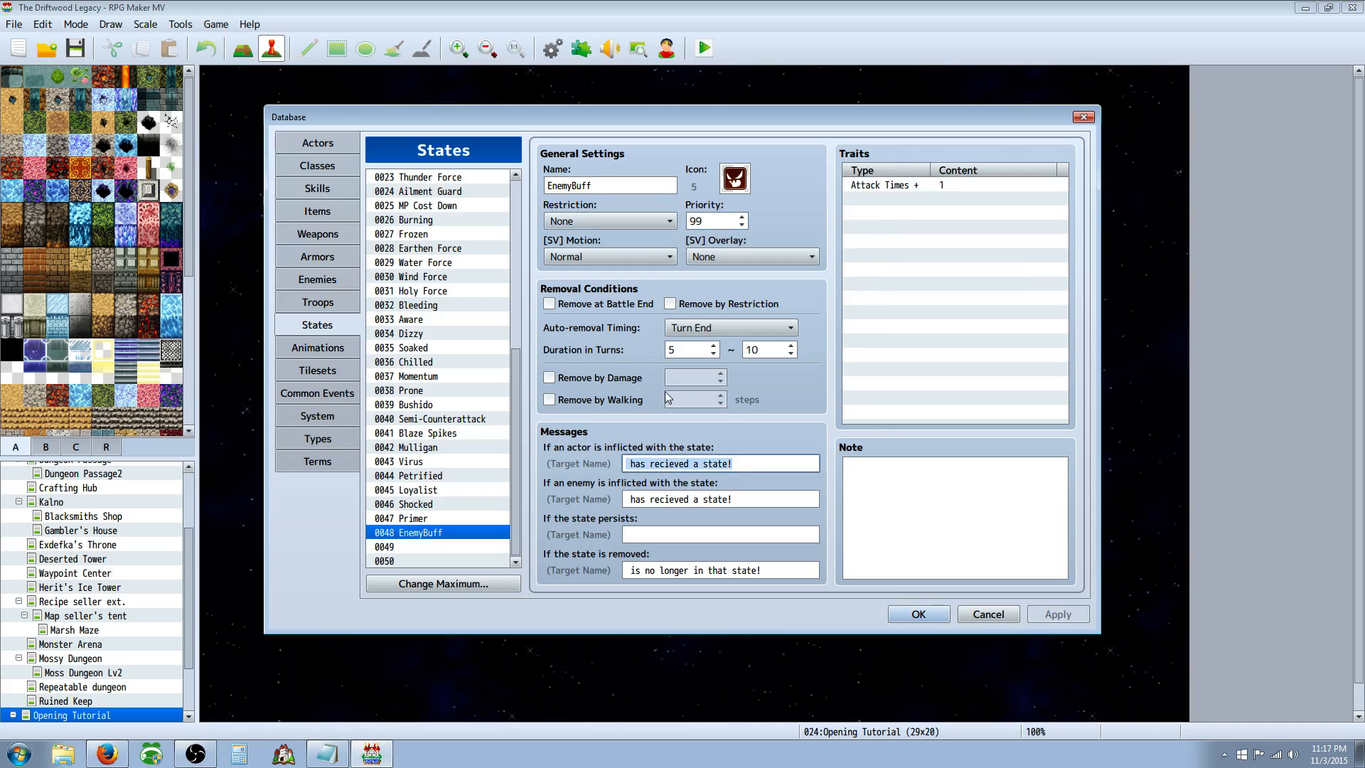
left_click(683, 349)
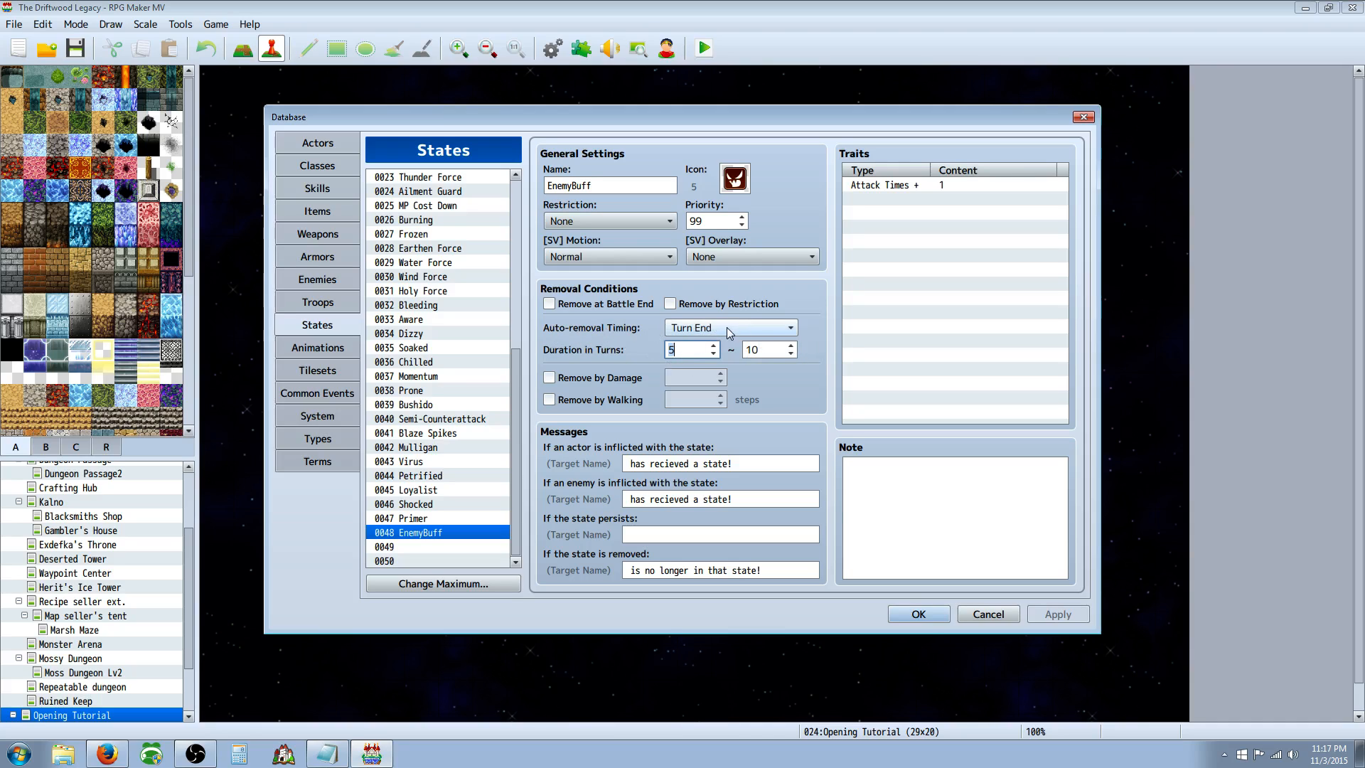
left_click(326, 307)
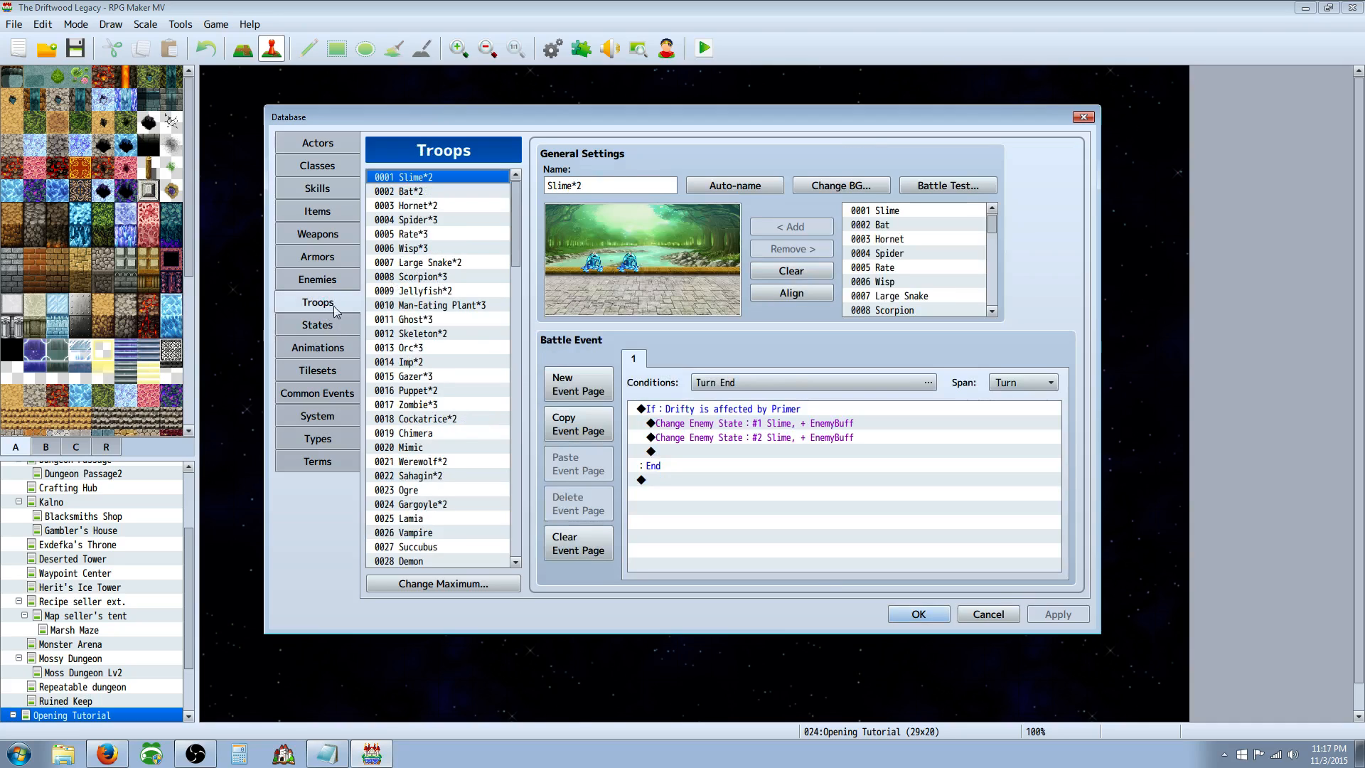
left_click(334, 189)
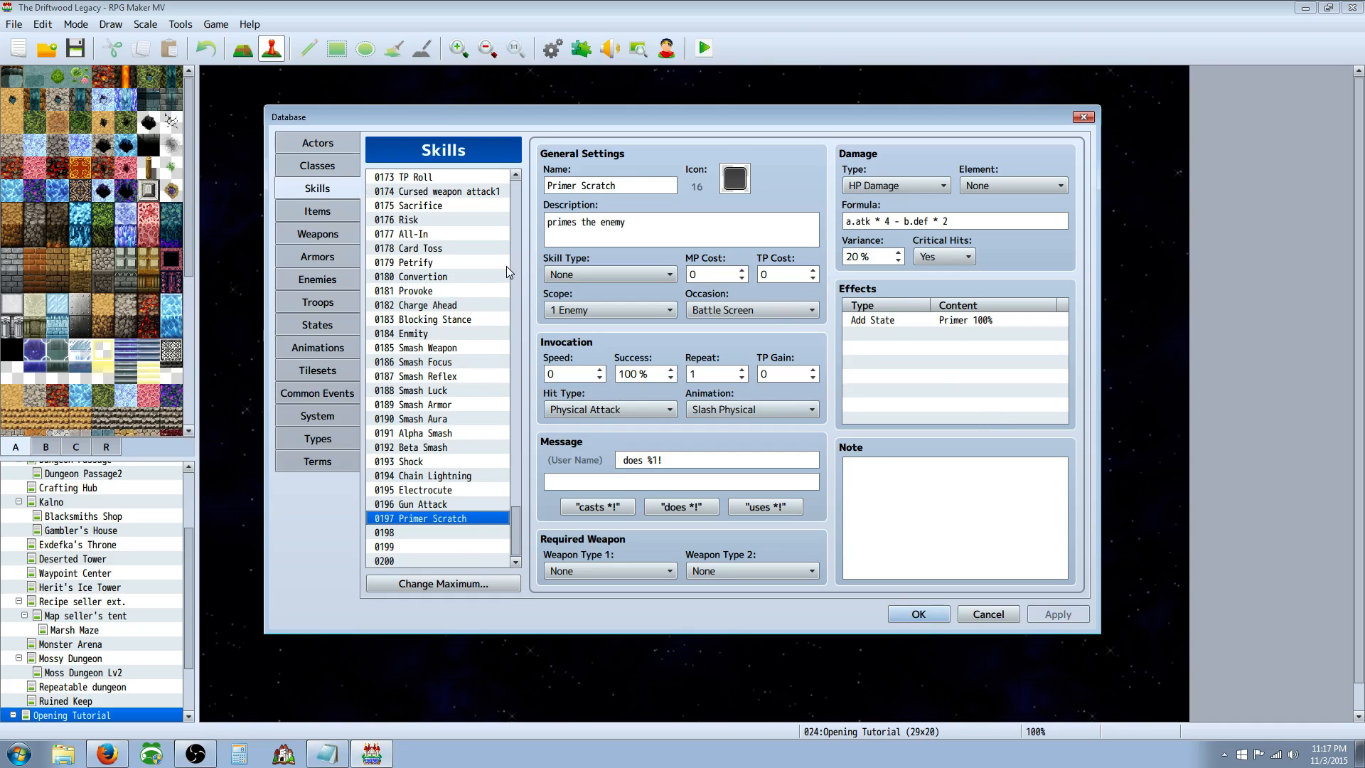
Add an Attack State trait with the Primer state to the Slime enemy
left_click(317, 278)
right_click(880, 255)
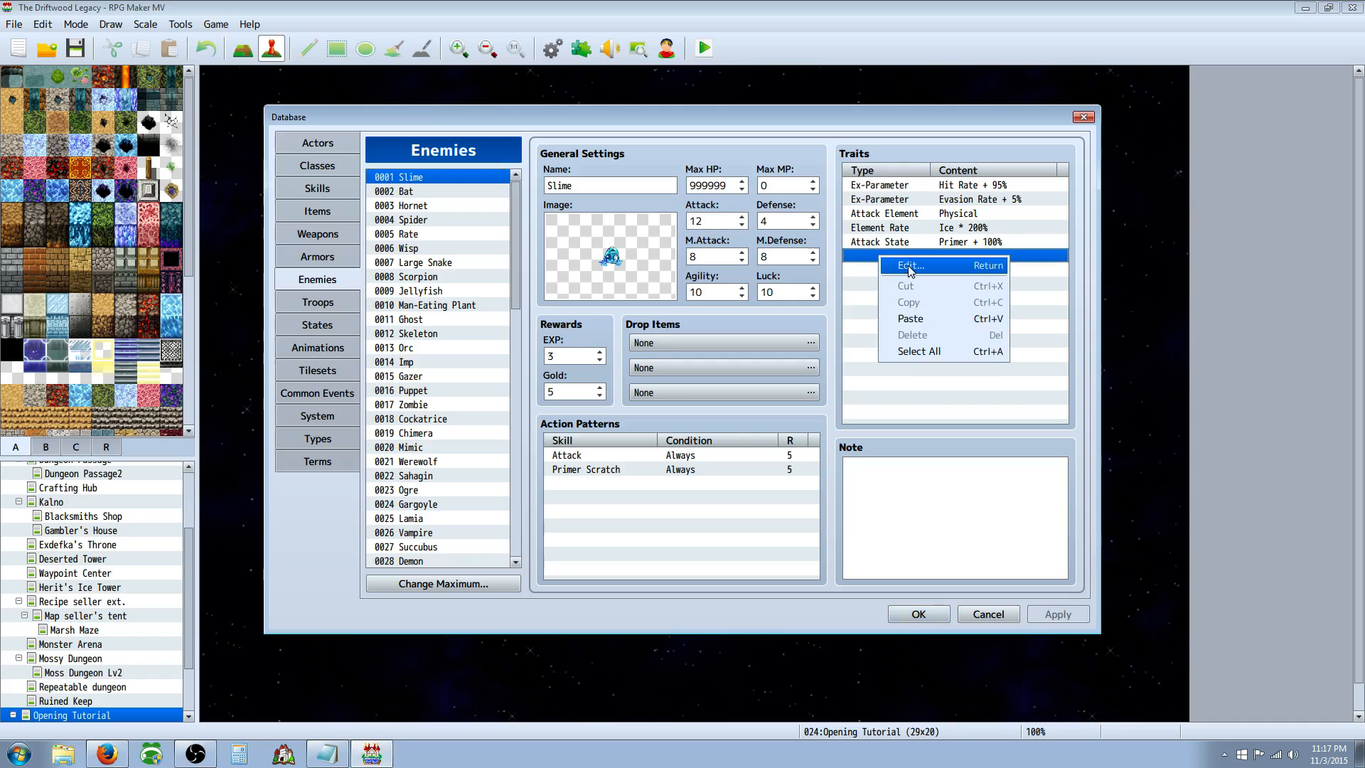
left_click(911, 266)
left_click(939, 189)
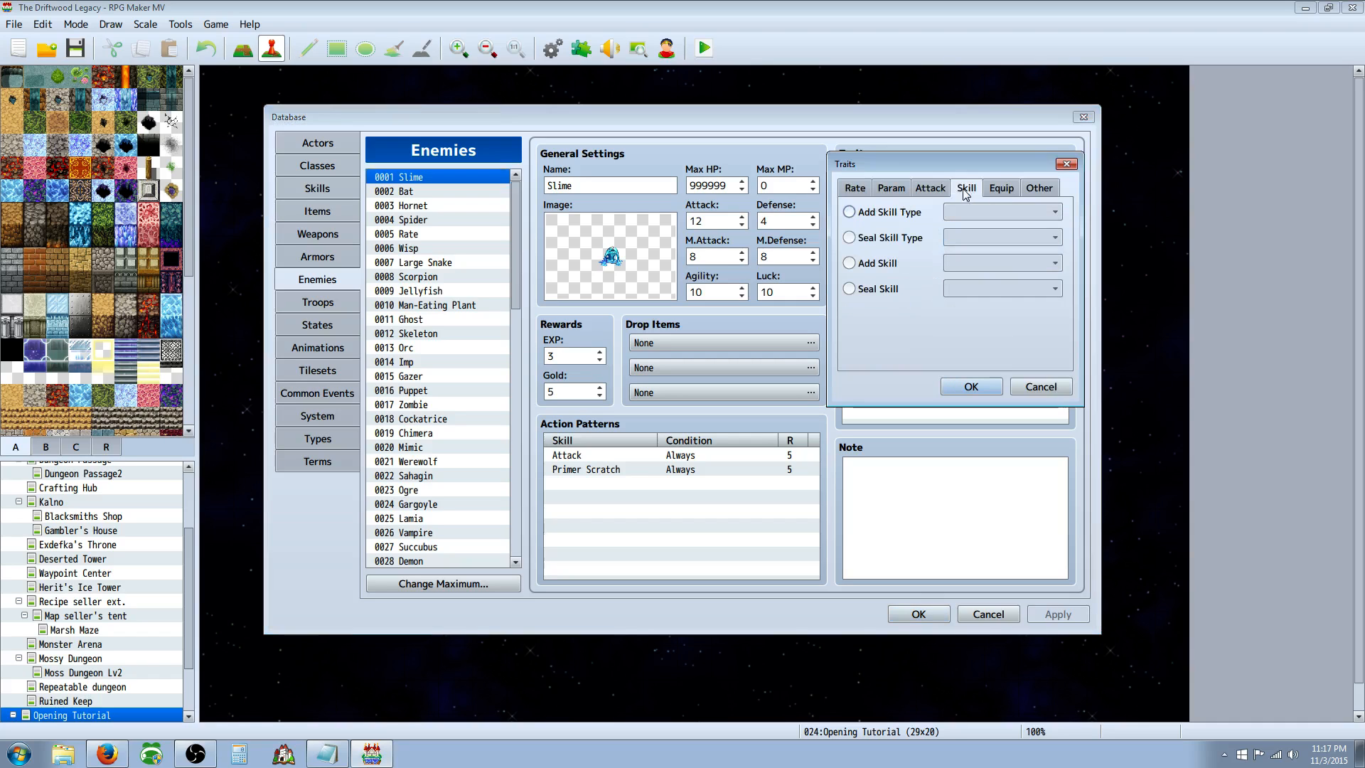
left_click(875, 240)
left_click(1003, 237)
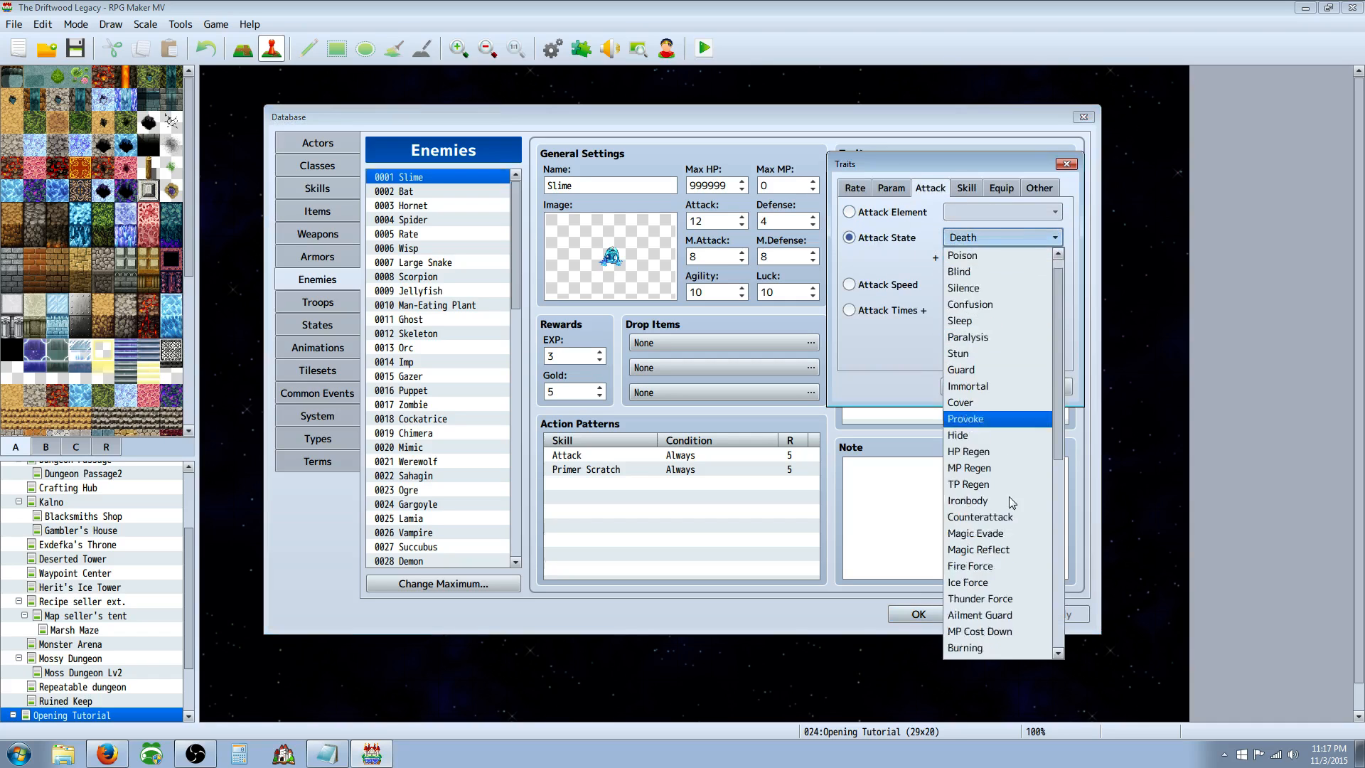
scroll(998, 498, "down", 5)
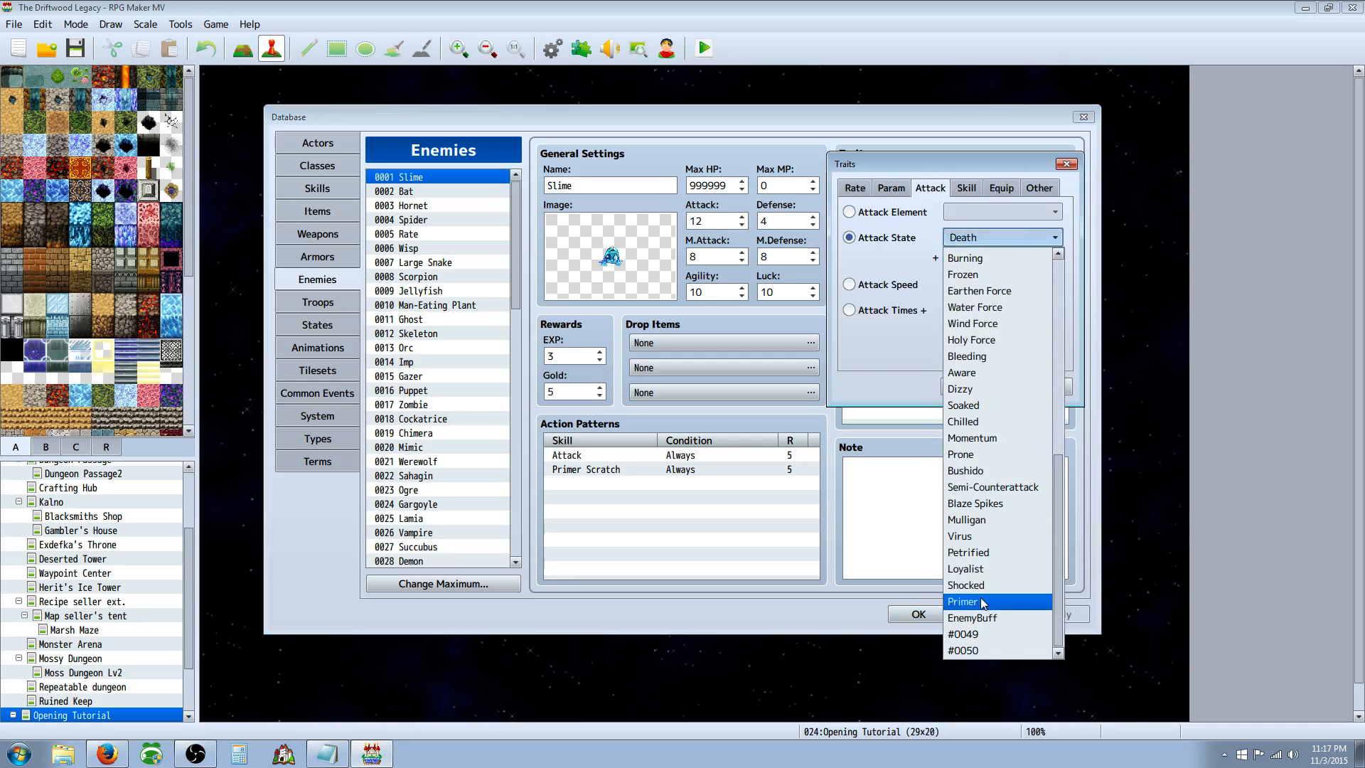
left_click(991, 601)
left_click(988, 390)
Cut the duplicate Primer attack state trait from the Slime enemy, keeping the original one
right_click(969, 260)
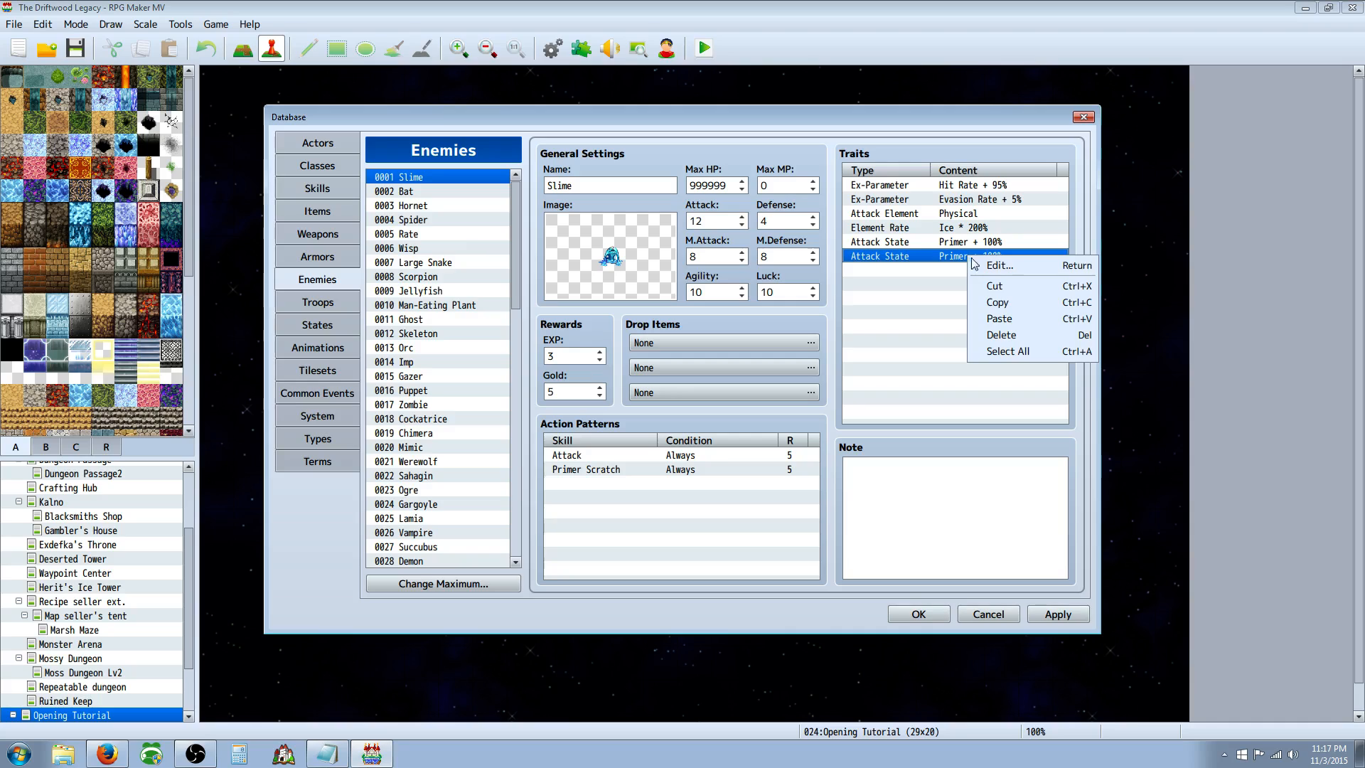
left_click(998, 283)
left_click(988, 245)
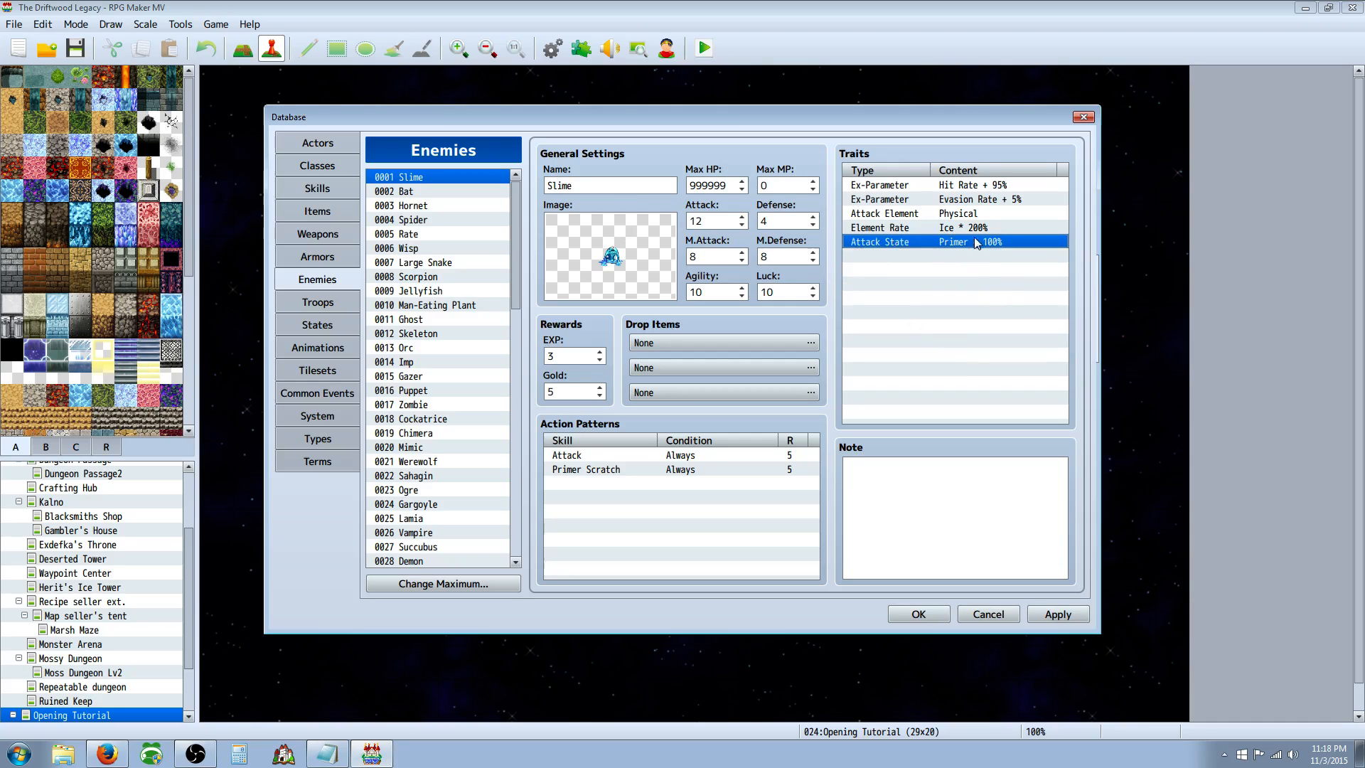
left_click(940, 256)
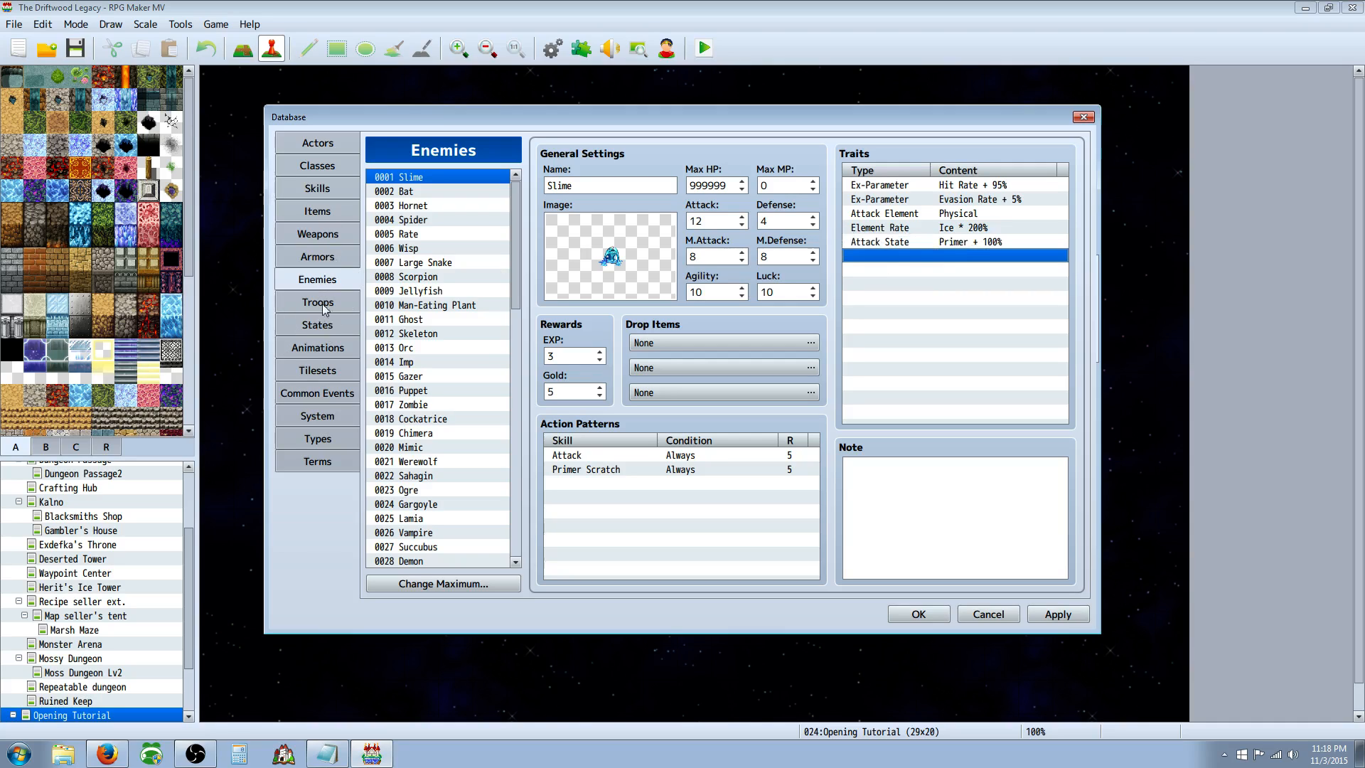
left_click(907, 242)
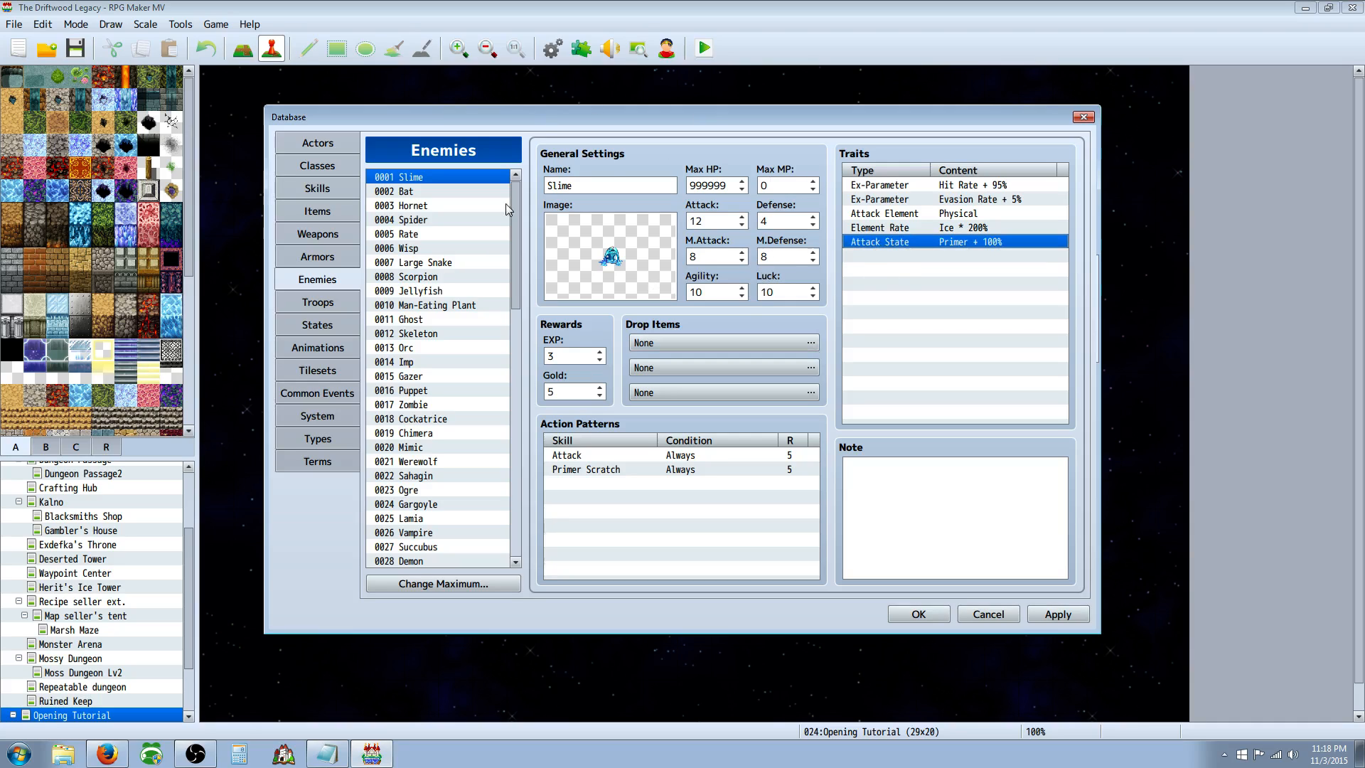
Copy the default Attack skill from the start of the skill list and paste it into empty slot 0198
left_click(313, 188)
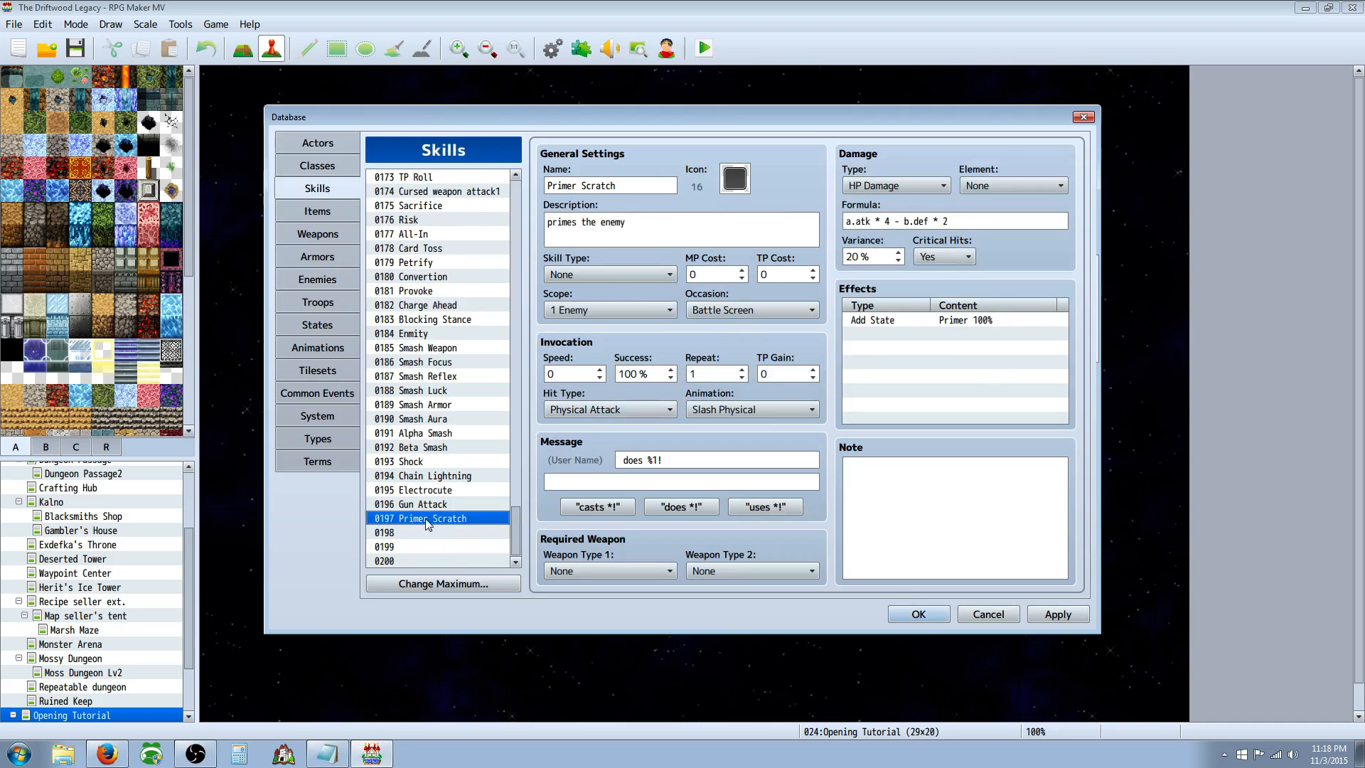
mouse_move(516, 533)
left_mouse_down()
mouse_move(515, 203)
mouse_move(515, 540)
left_mouse_up()
right_click(420, 177)
left_click(440, 182)
right_click(416, 533)
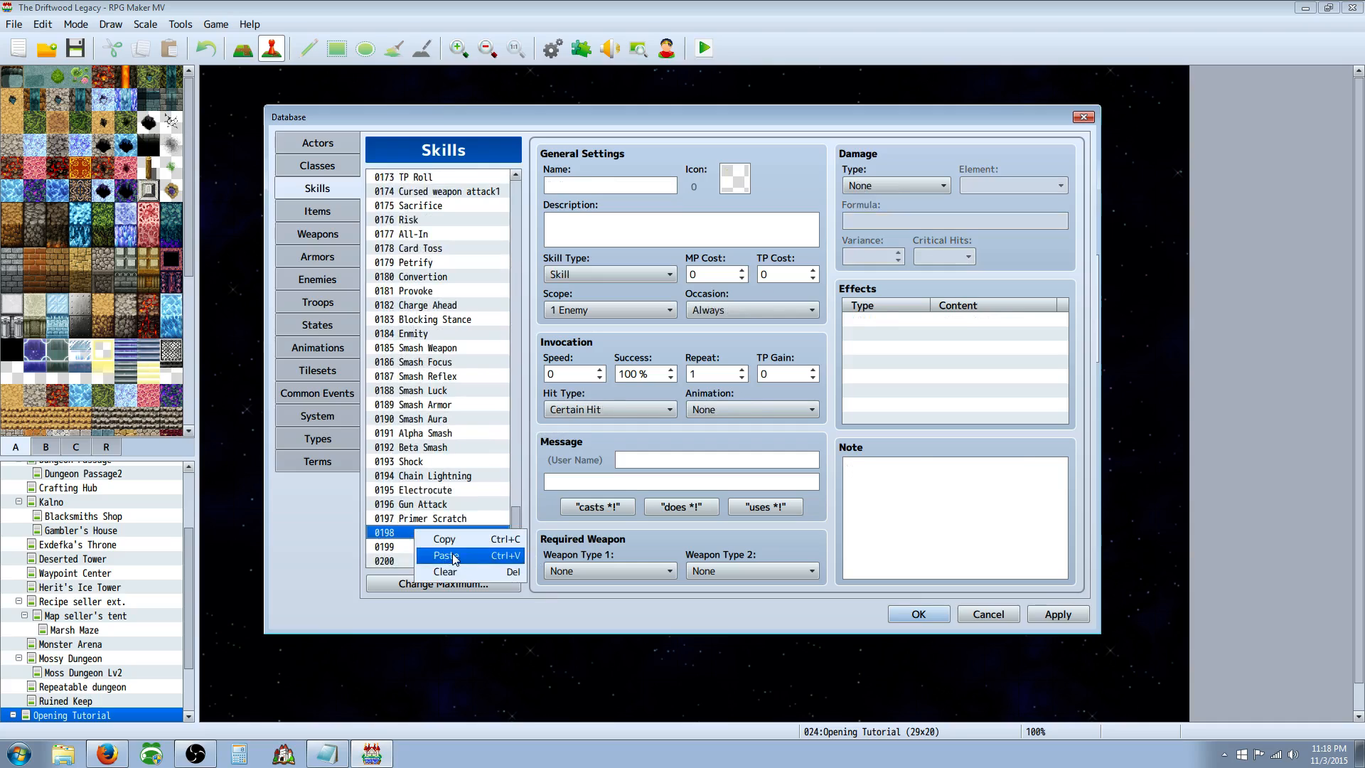
left_click(444, 555)
Compare the copied Attack skill in slot 0198 with Primer Scratch, checking their effects, names and descriptions
double_click(582, 186)
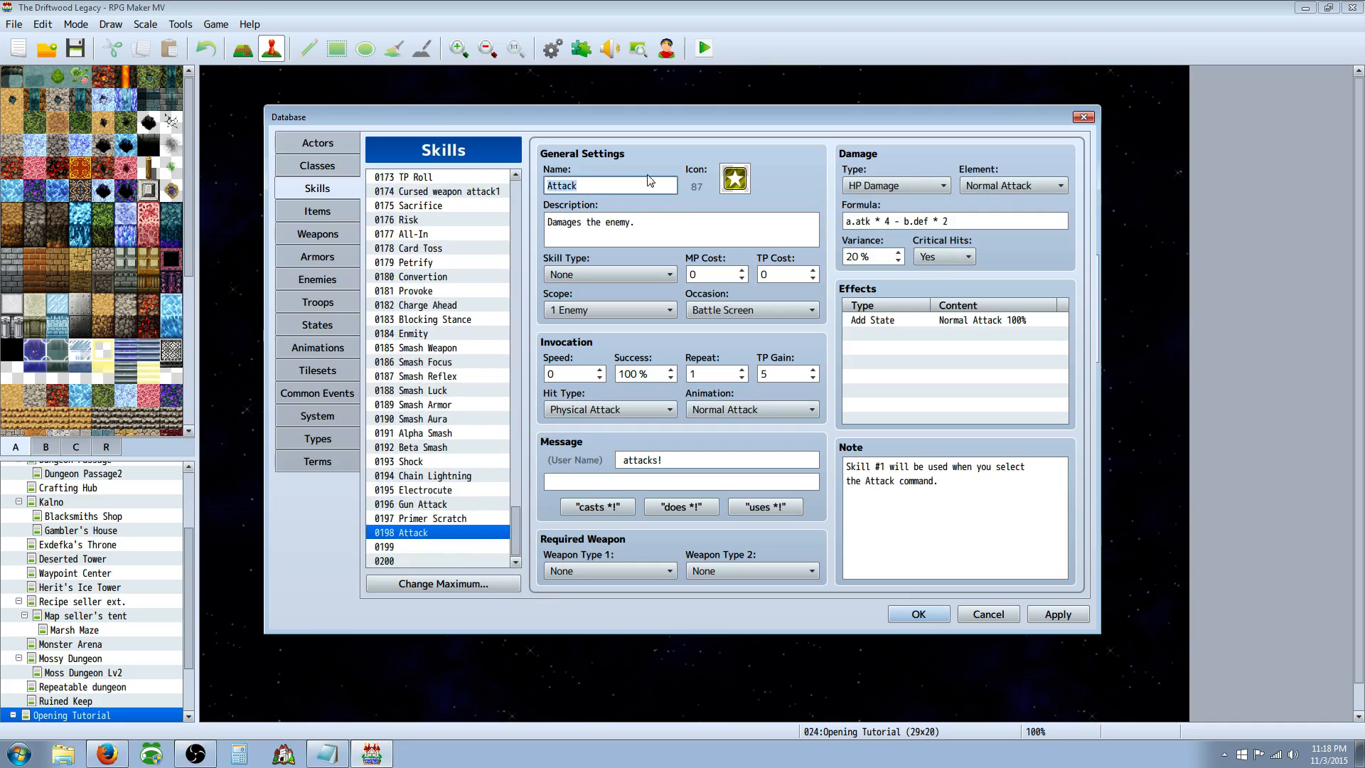
right_click(928, 325)
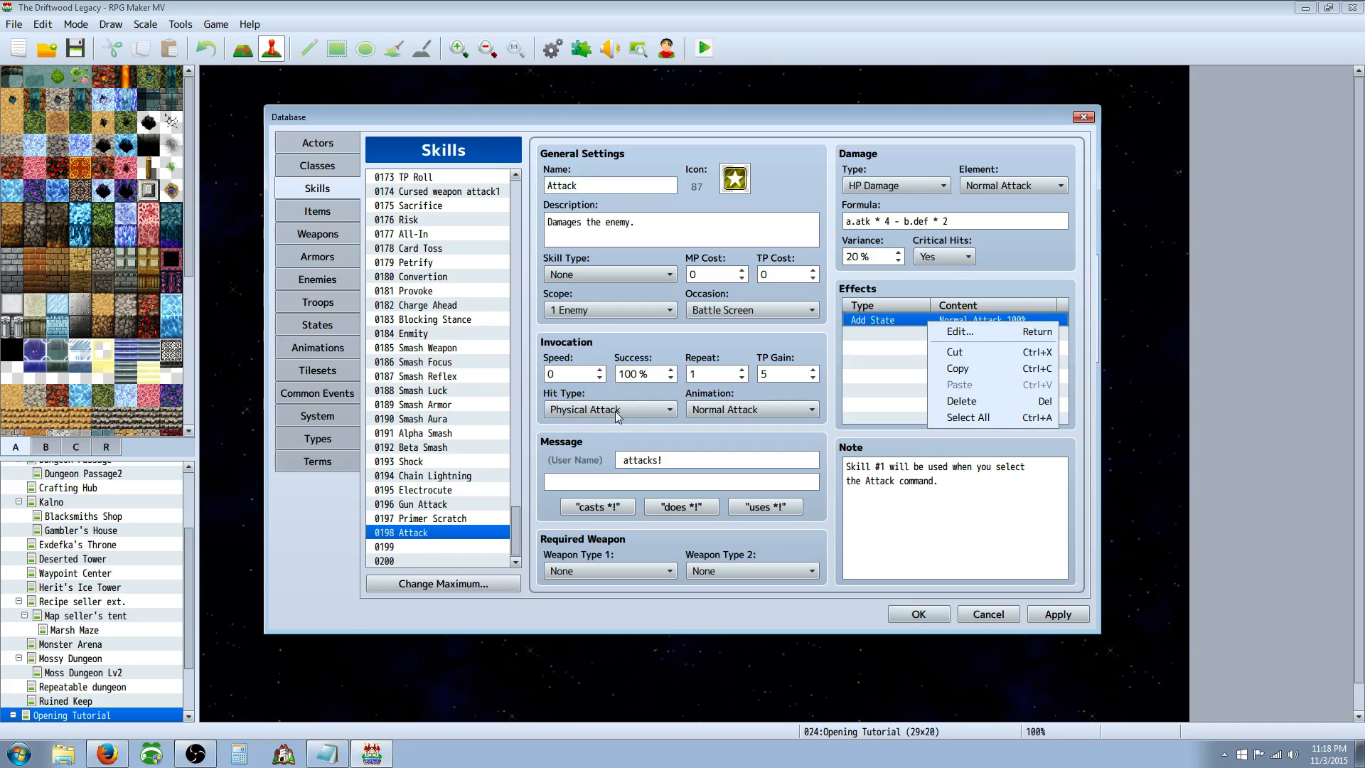
left_click(419, 523)
left_click(435, 533)
left_click(948, 325)
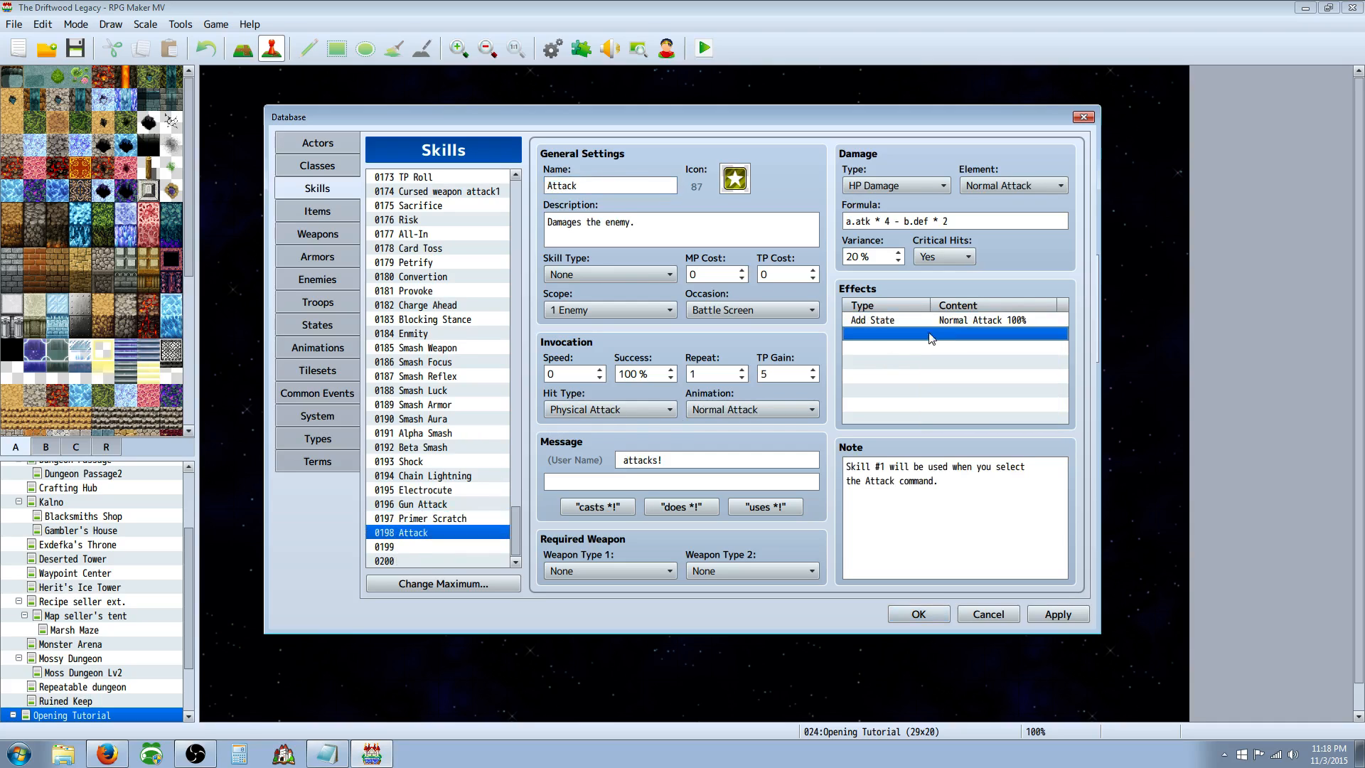
left_click(466, 520)
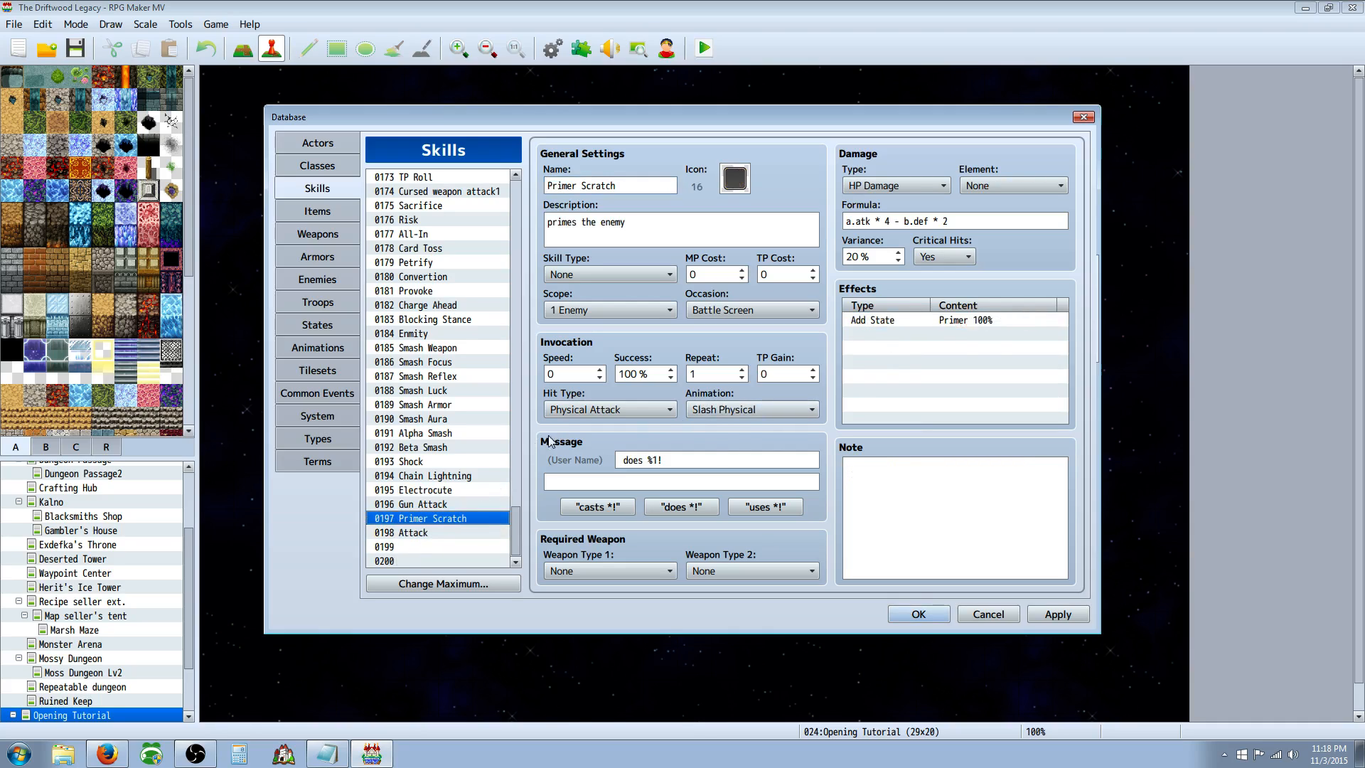
left_click(443, 533)
left_click(447, 520)
left_click(549, 185)
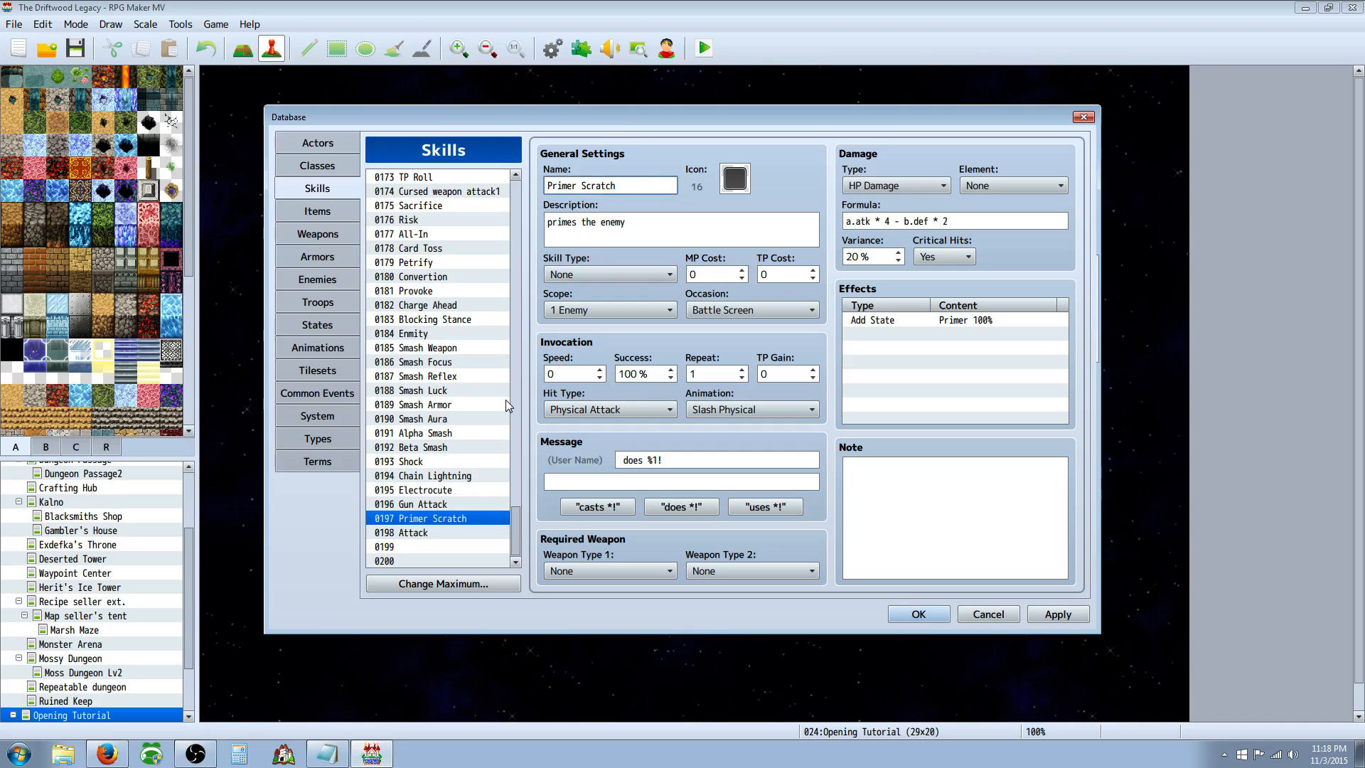
left_click_drag(546, 222, 647, 222)
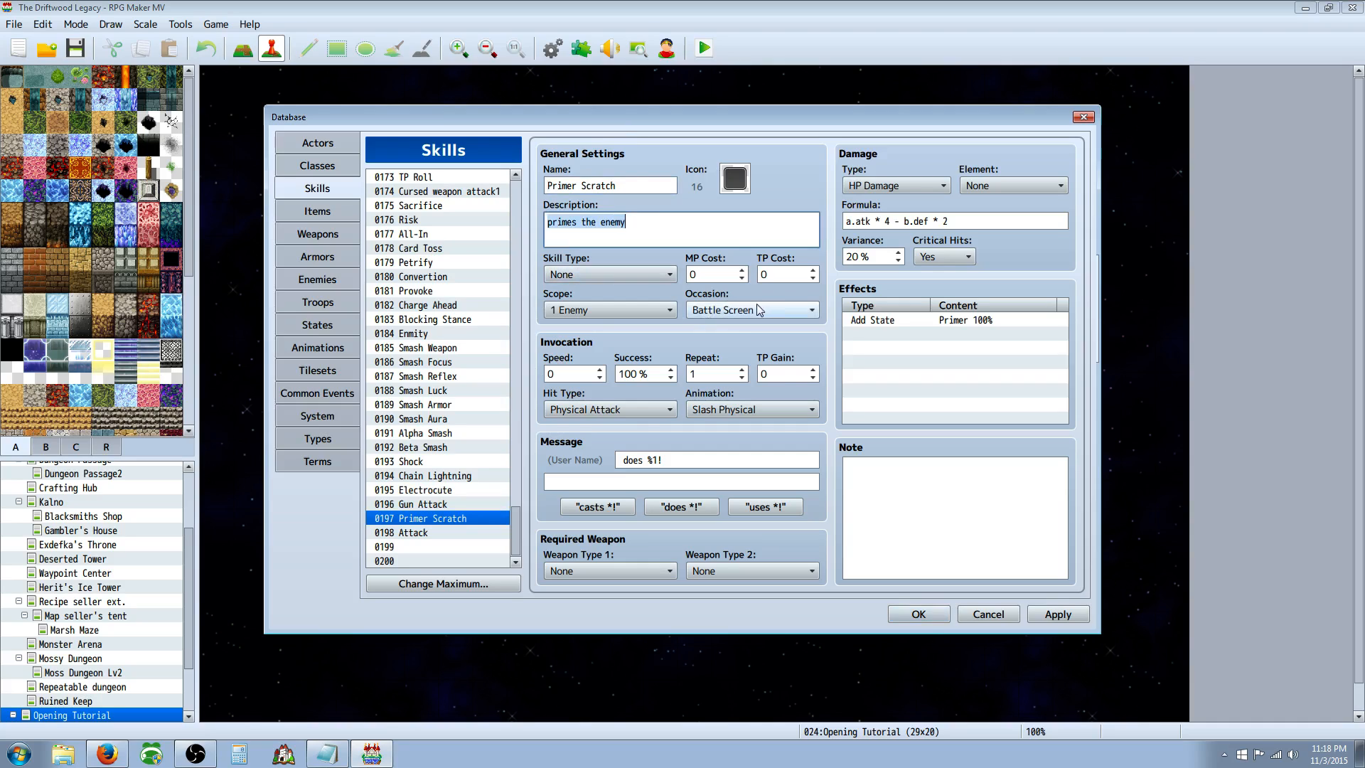
Set Primer Scratch's TP Gain to 5 and its damage element to Normal Attack, keeping the existing formula
left_click(782, 372)
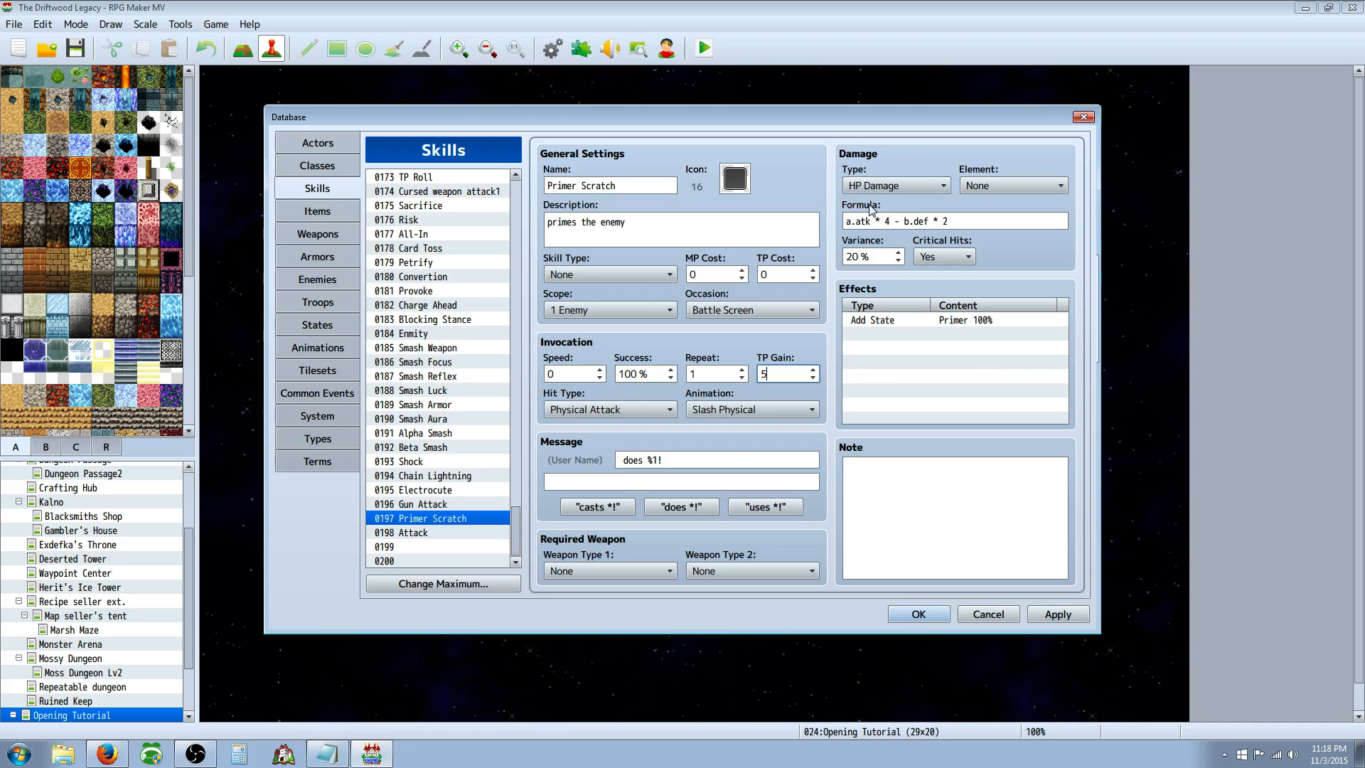
left_click(1009, 186)
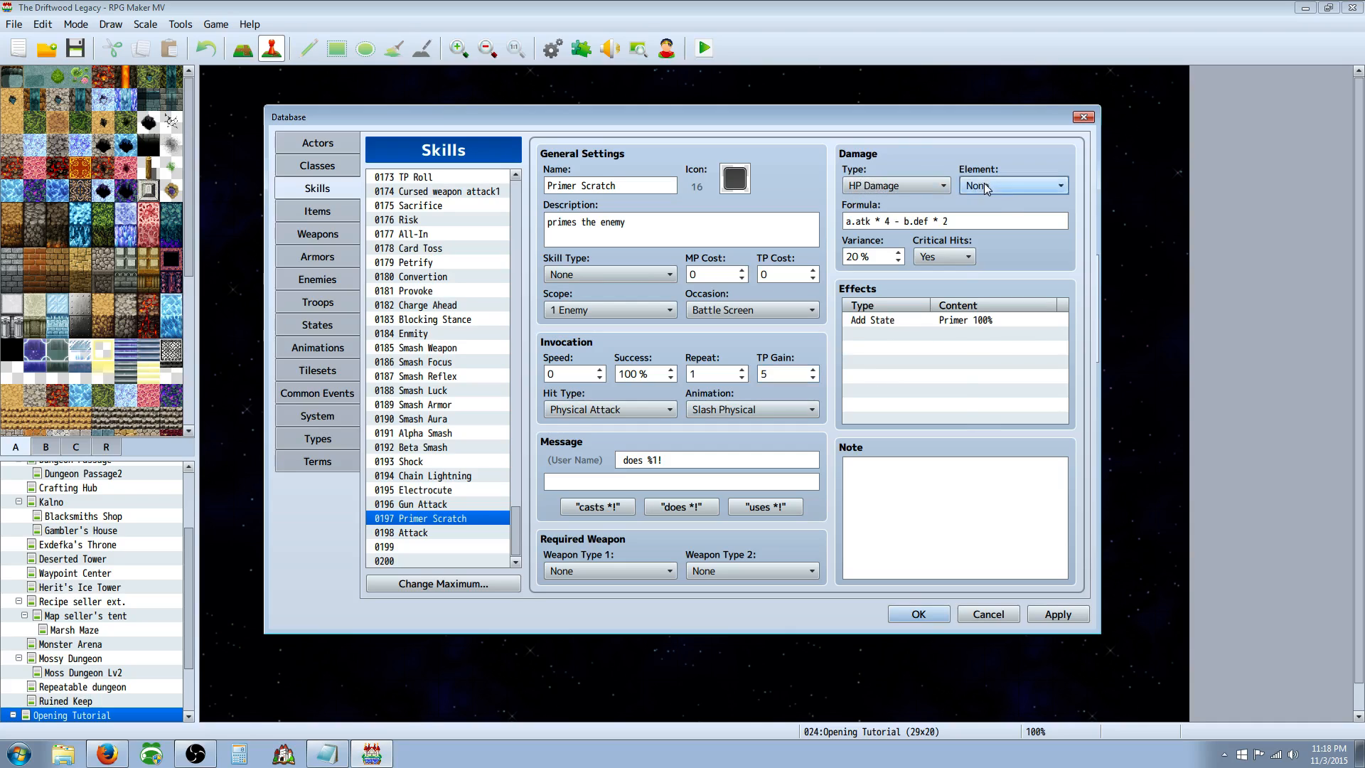
left_click(1004, 202)
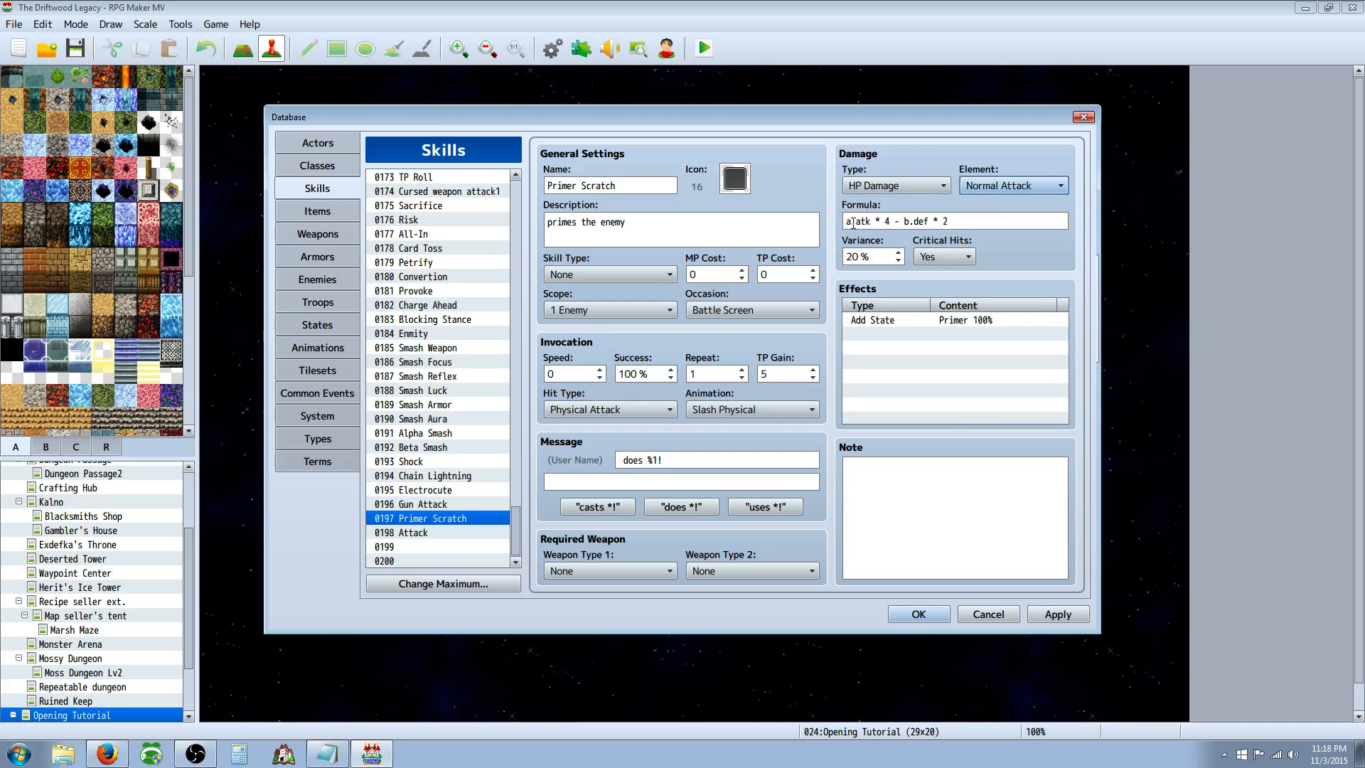
key("Tab")
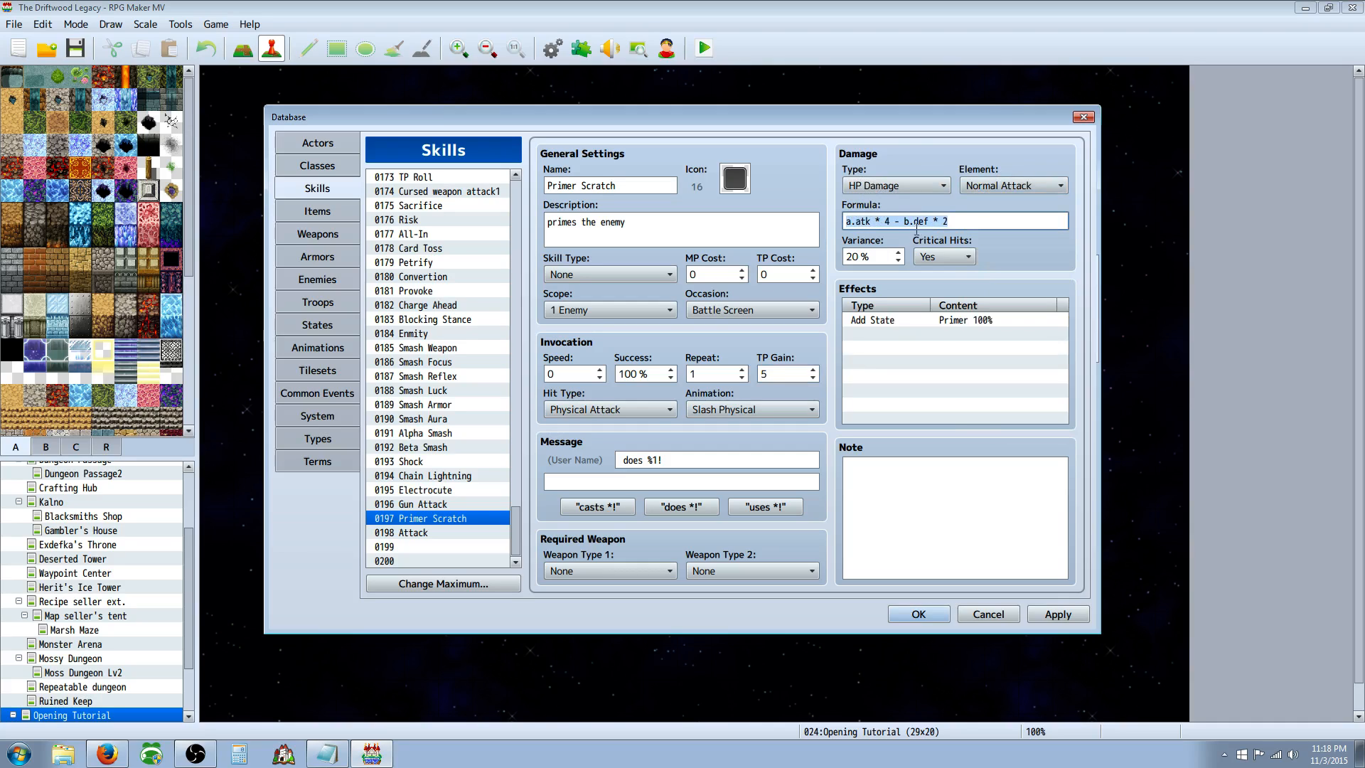
key("End")
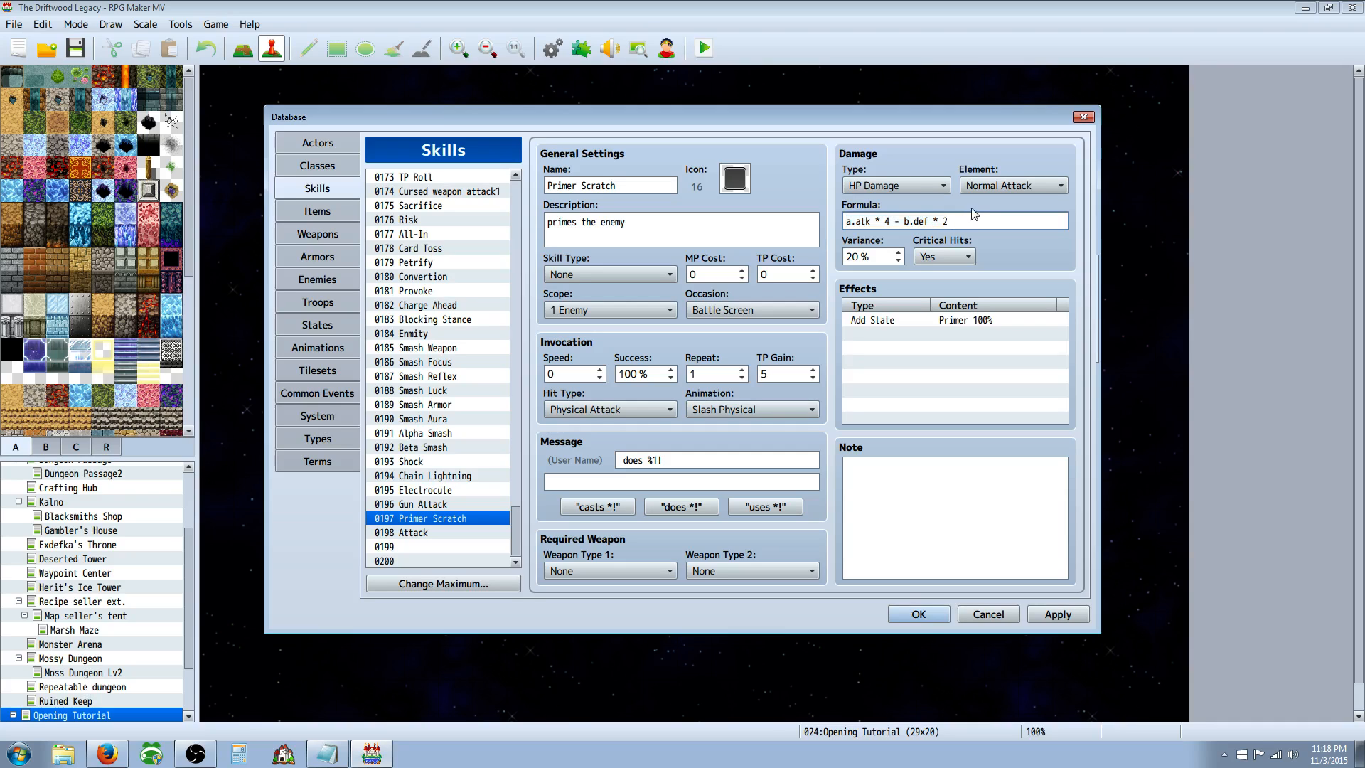
Add a second Add State effect for Primer at 100% to the Primer Scratch skill
key("Tab")
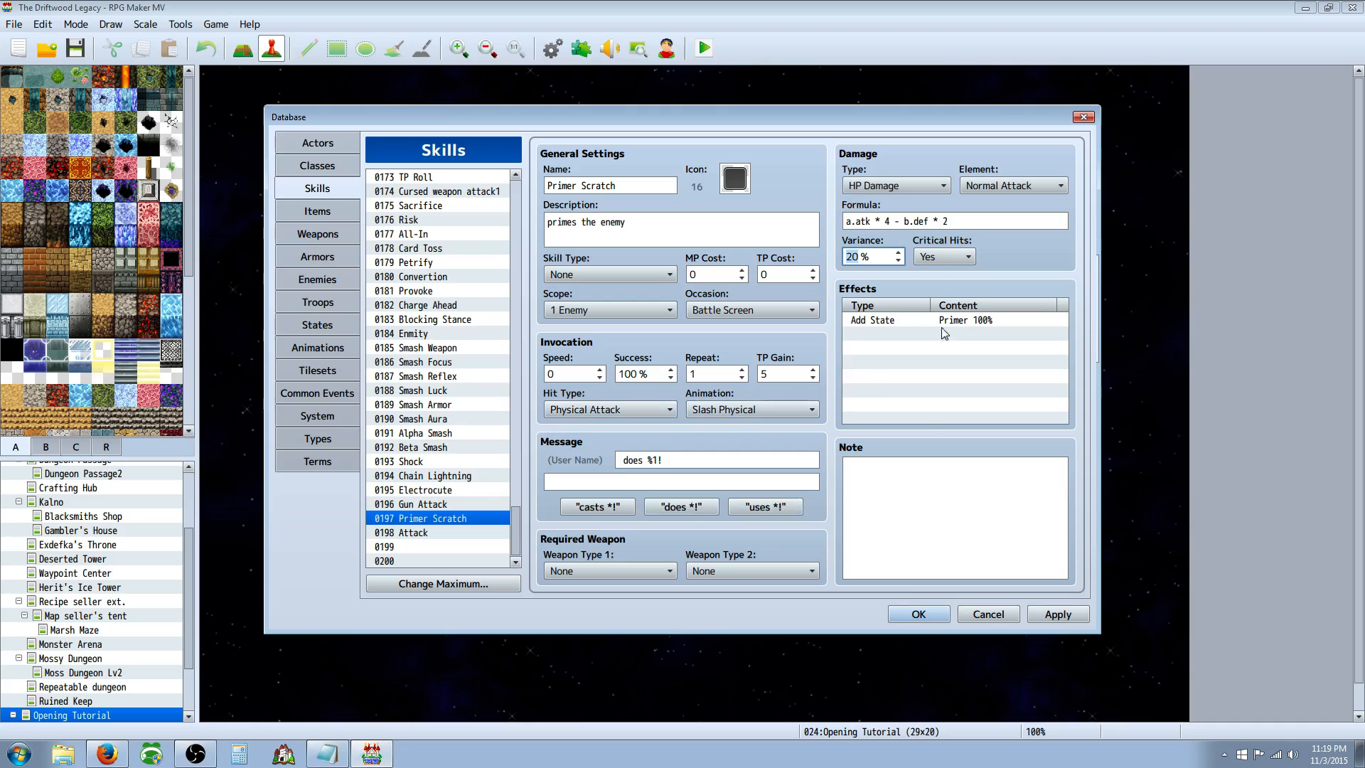
left_click(896, 323)
right_click(902, 335)
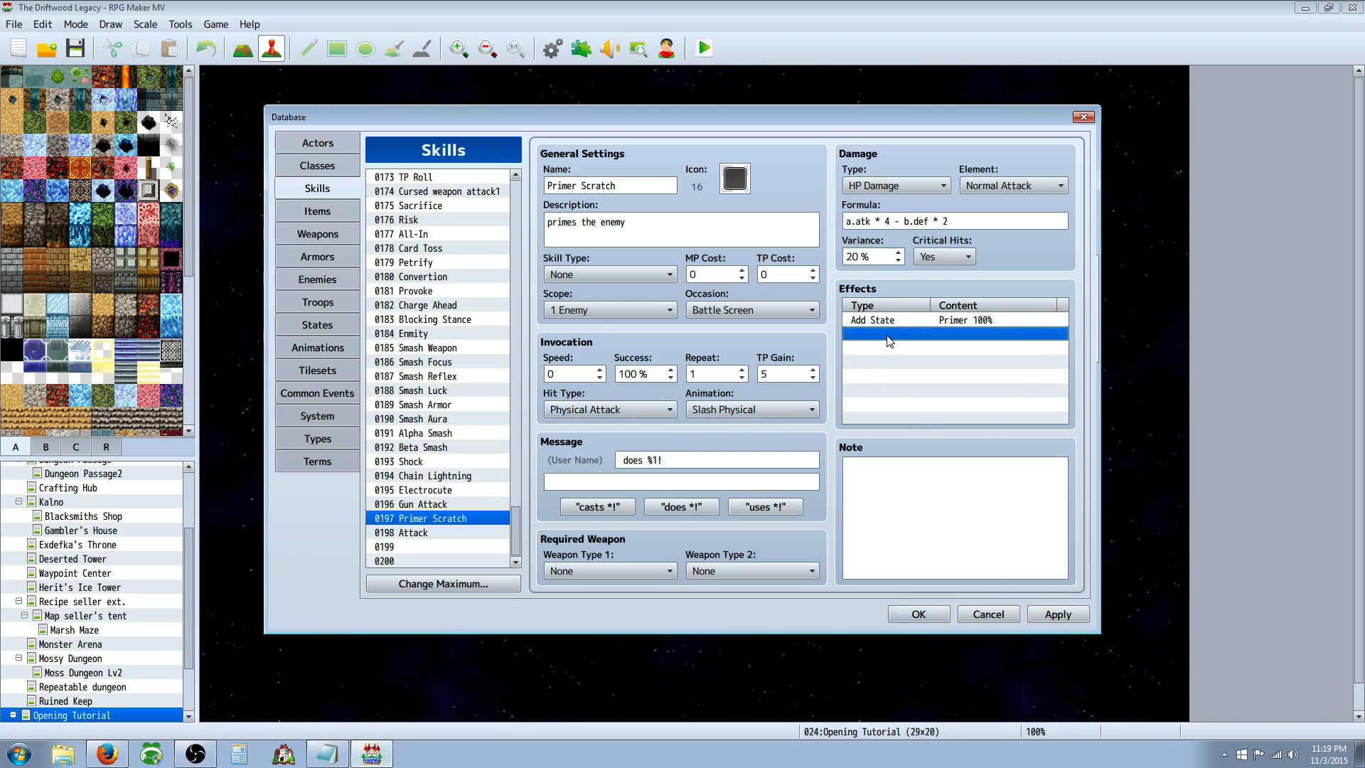
left_click(915, 346)
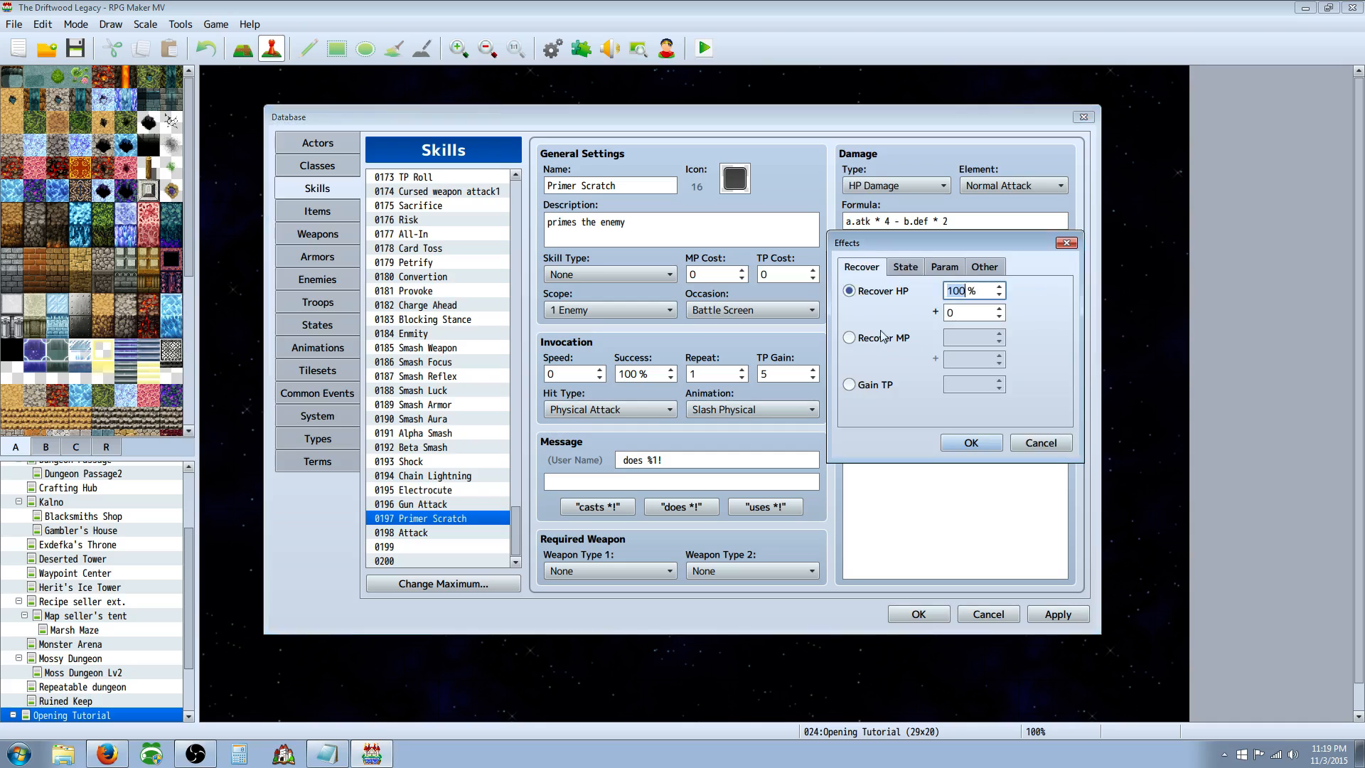
left_click(948, 267)
left_click(905, 267)
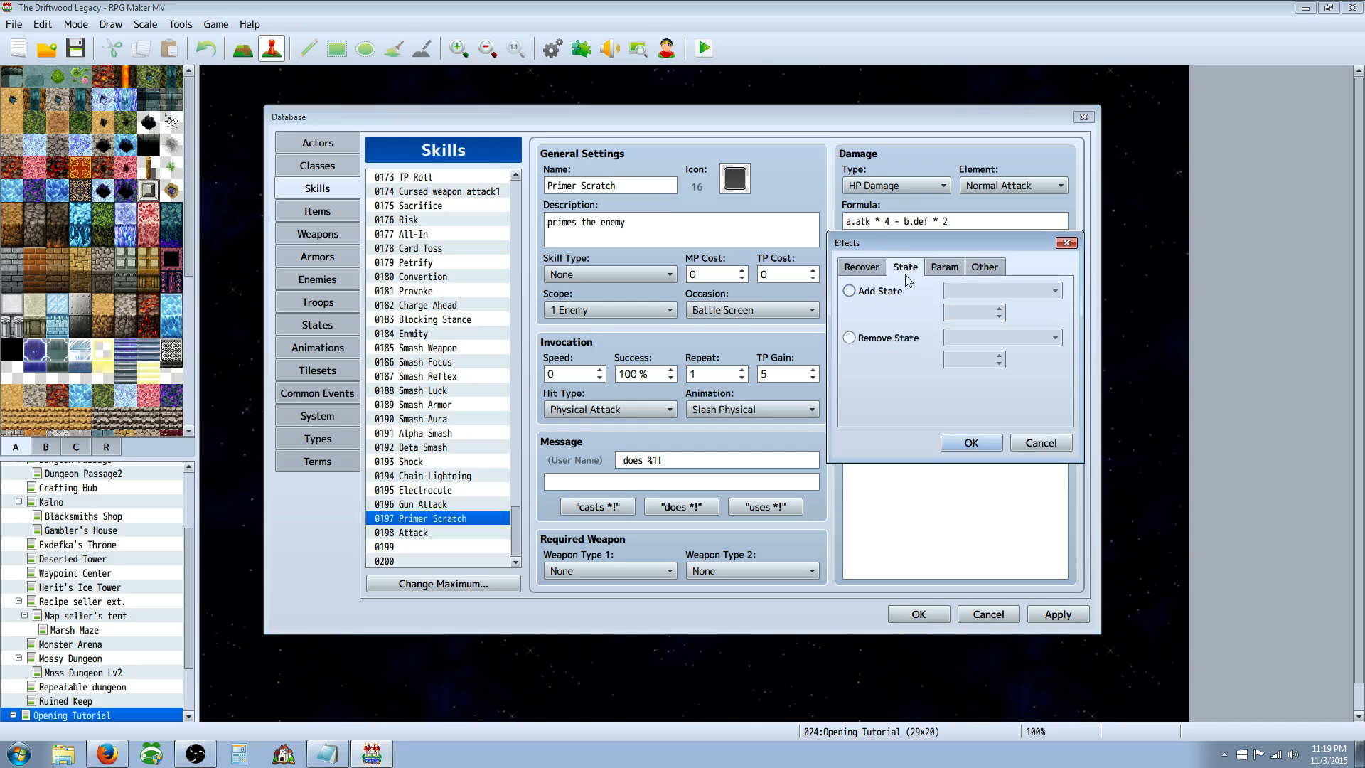
left_click(850, 291)
left_click(1002, 290)
scroll(994, 527, "down", 5)
scroll(994, 568, "down", 6)
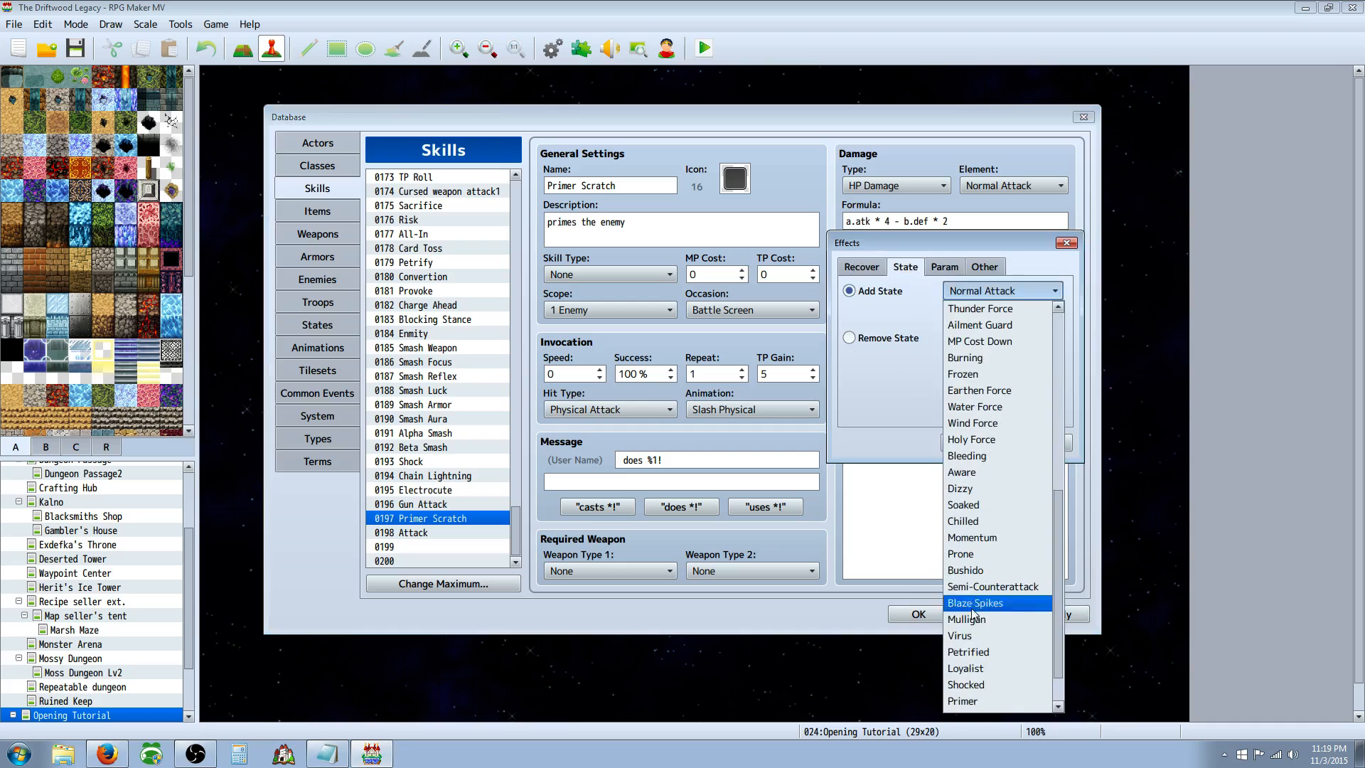
left_click(974, 655)
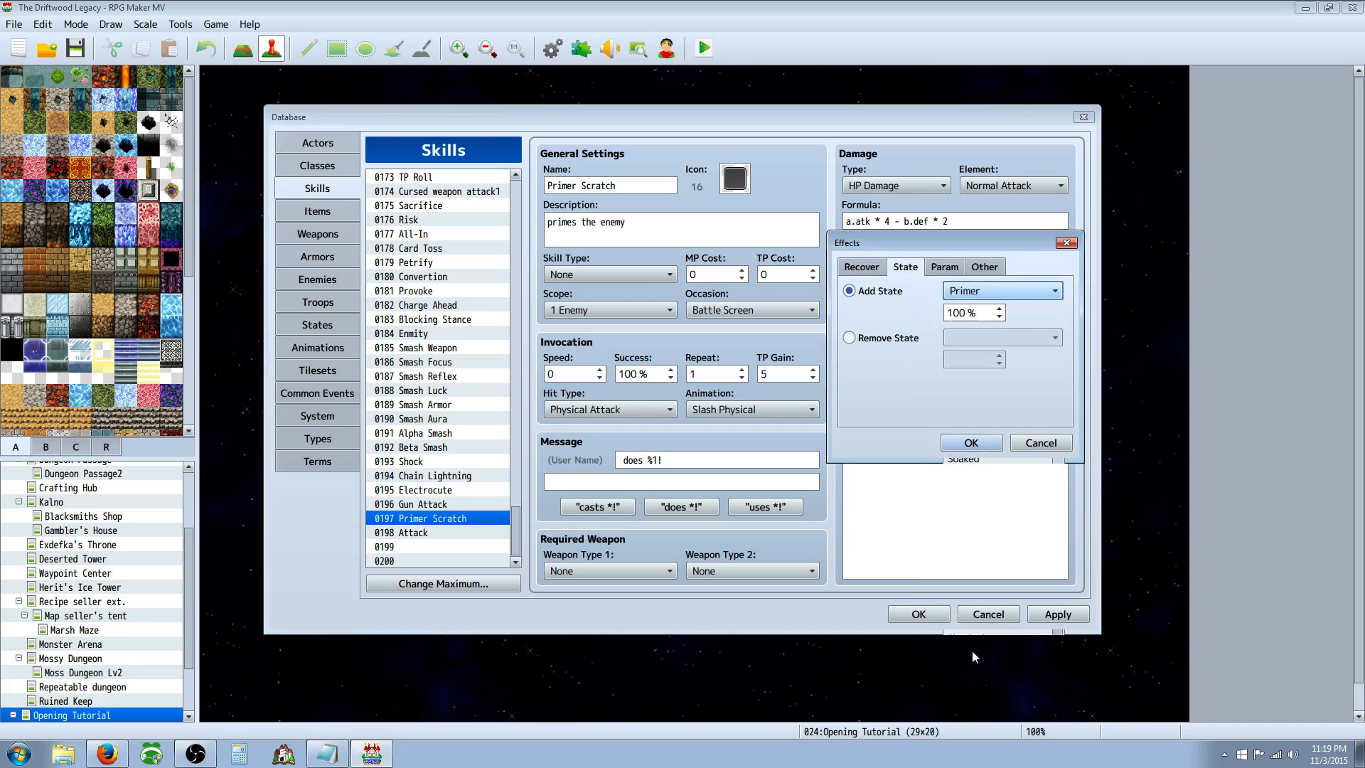
left_click(984, 445)
Cut the duplicate Primer effect from Primer Scratch and apply the skill changes
right_click(943, 339)
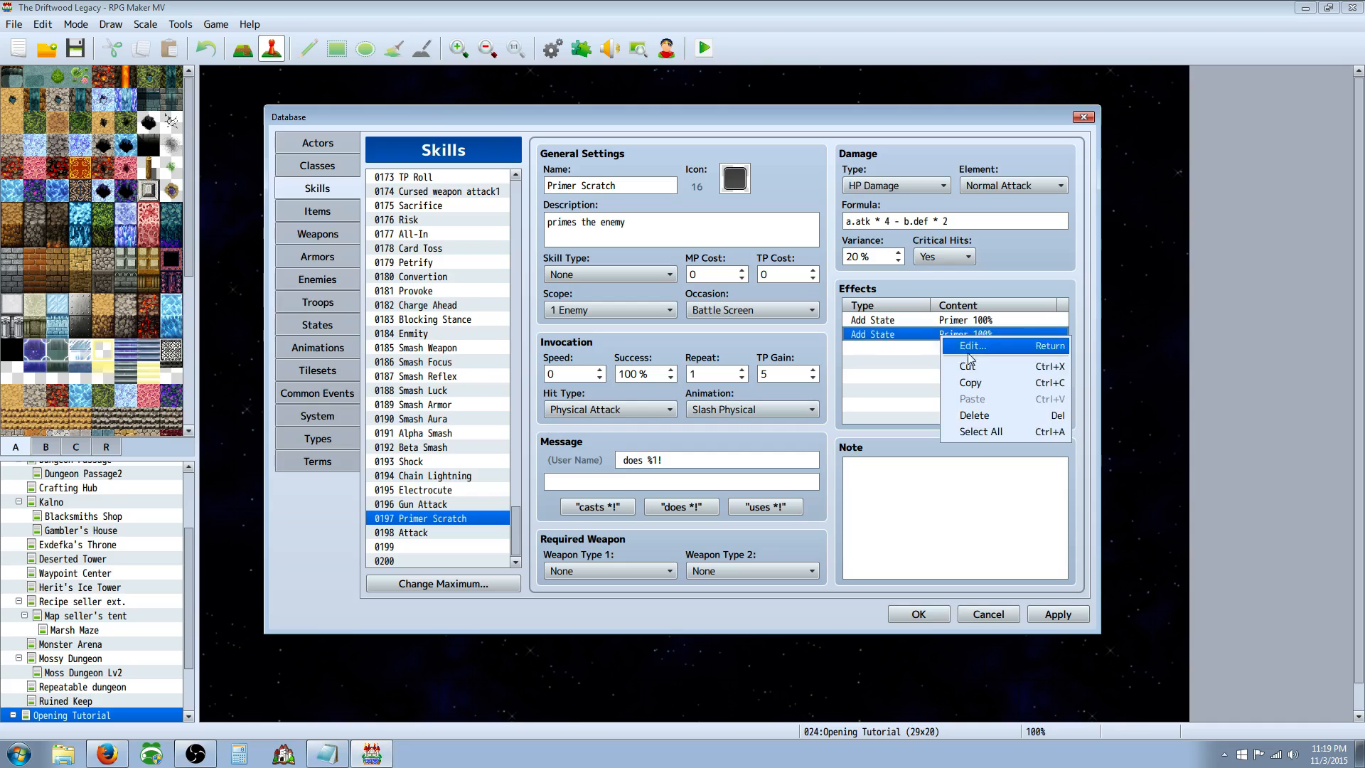
left_click(977, 367)
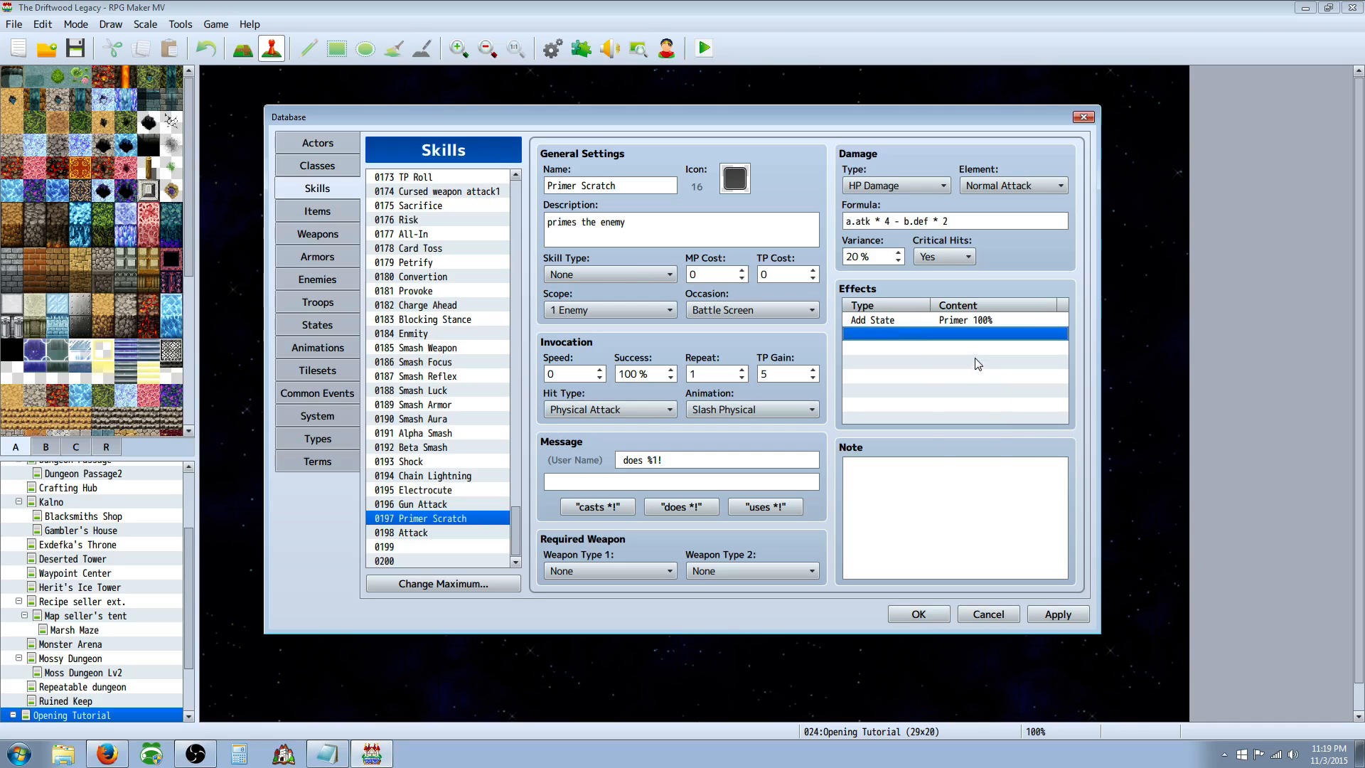
left_click(1058, 614)
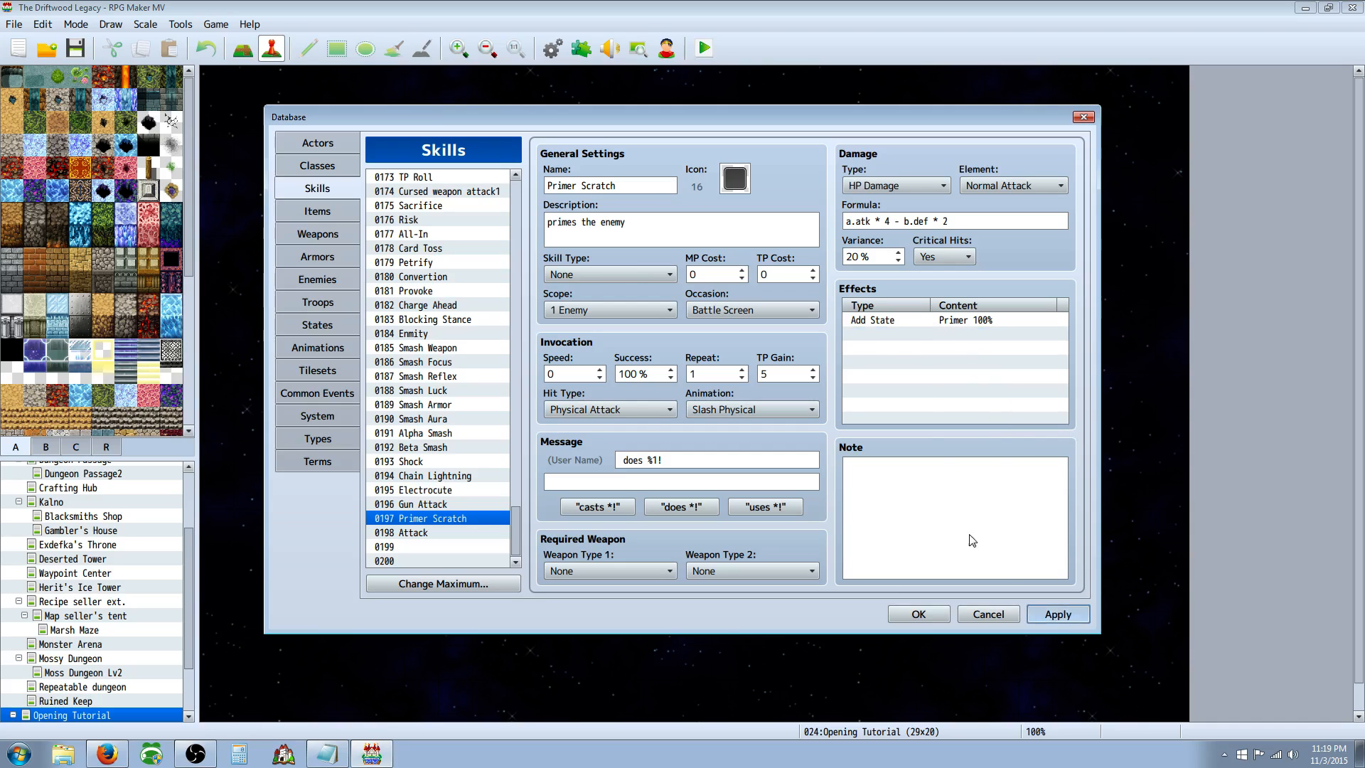
Check the Slime*2 troop's battle event condition and span, keeping Turn End and Turn selected
left_click(319, 300)
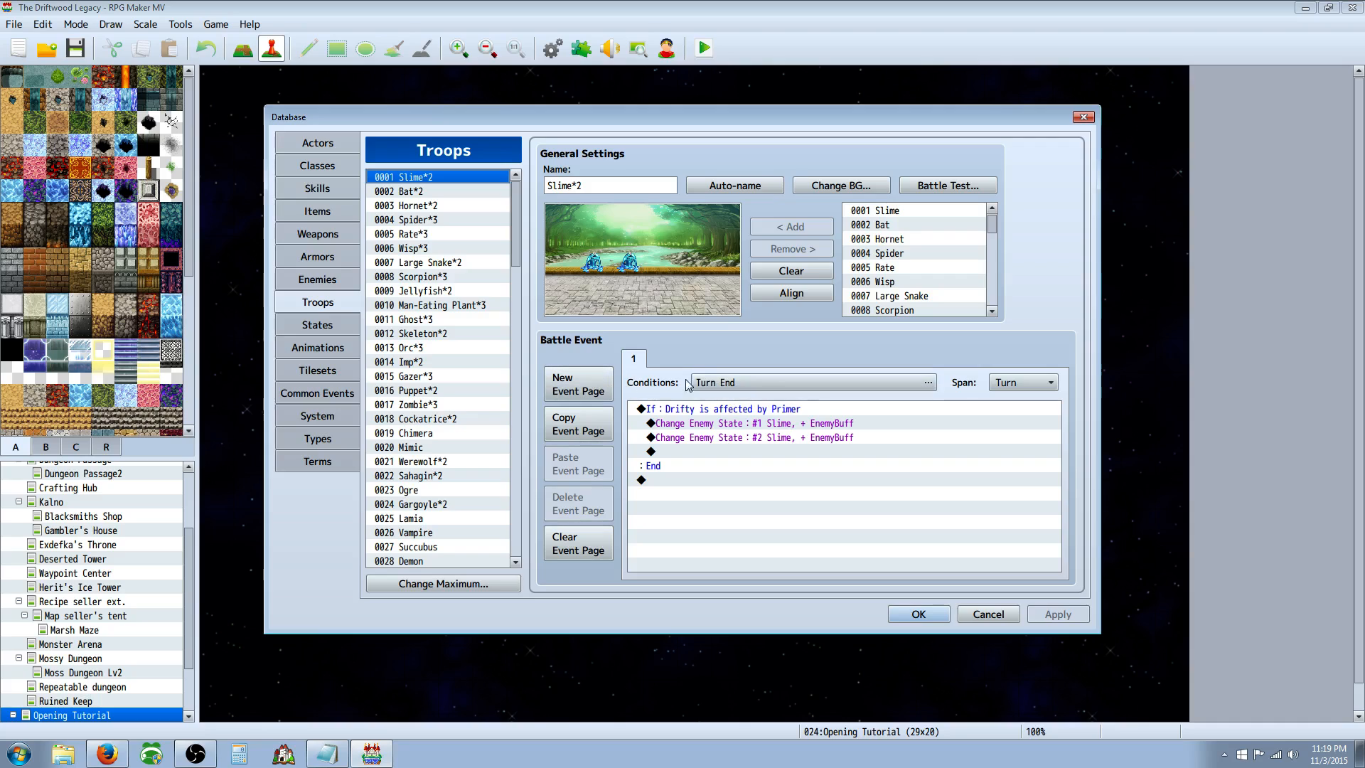
left_click(736, 384)
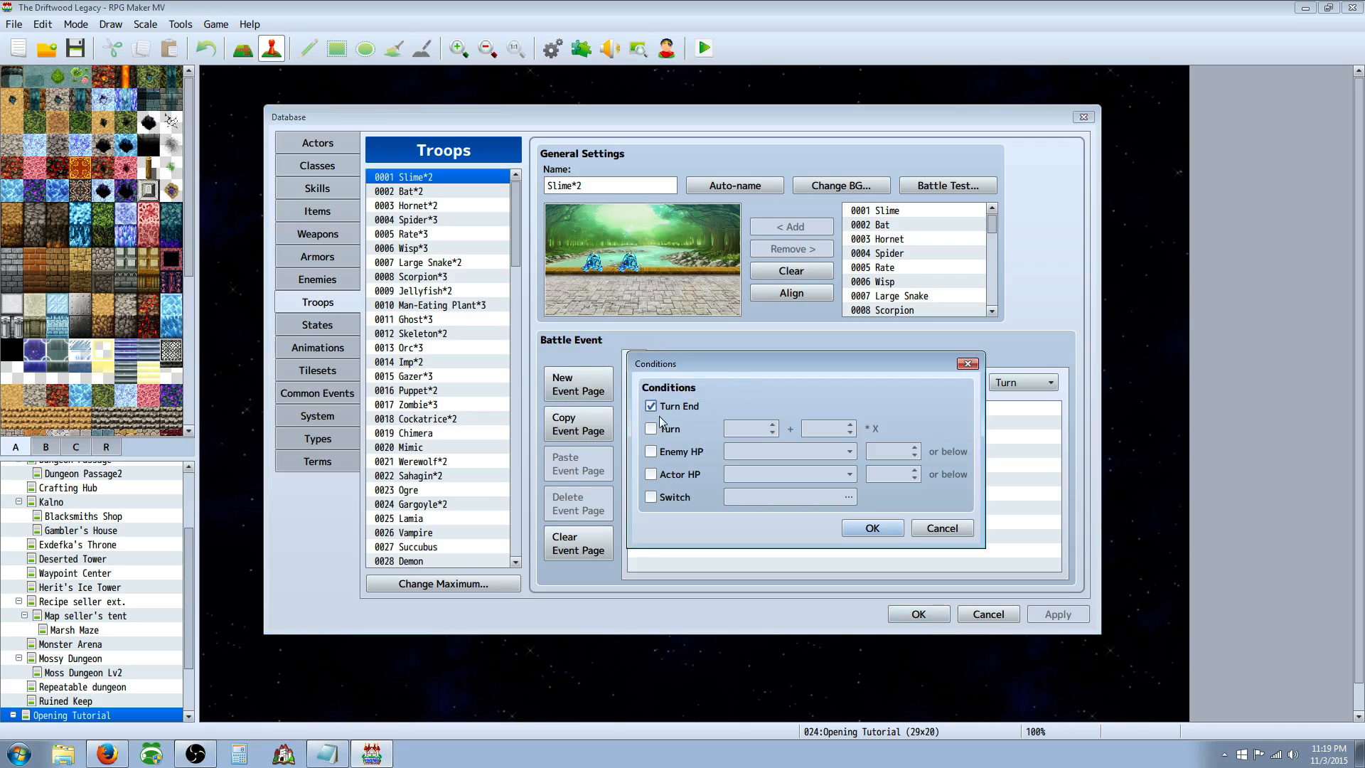
left_click(872, 527)
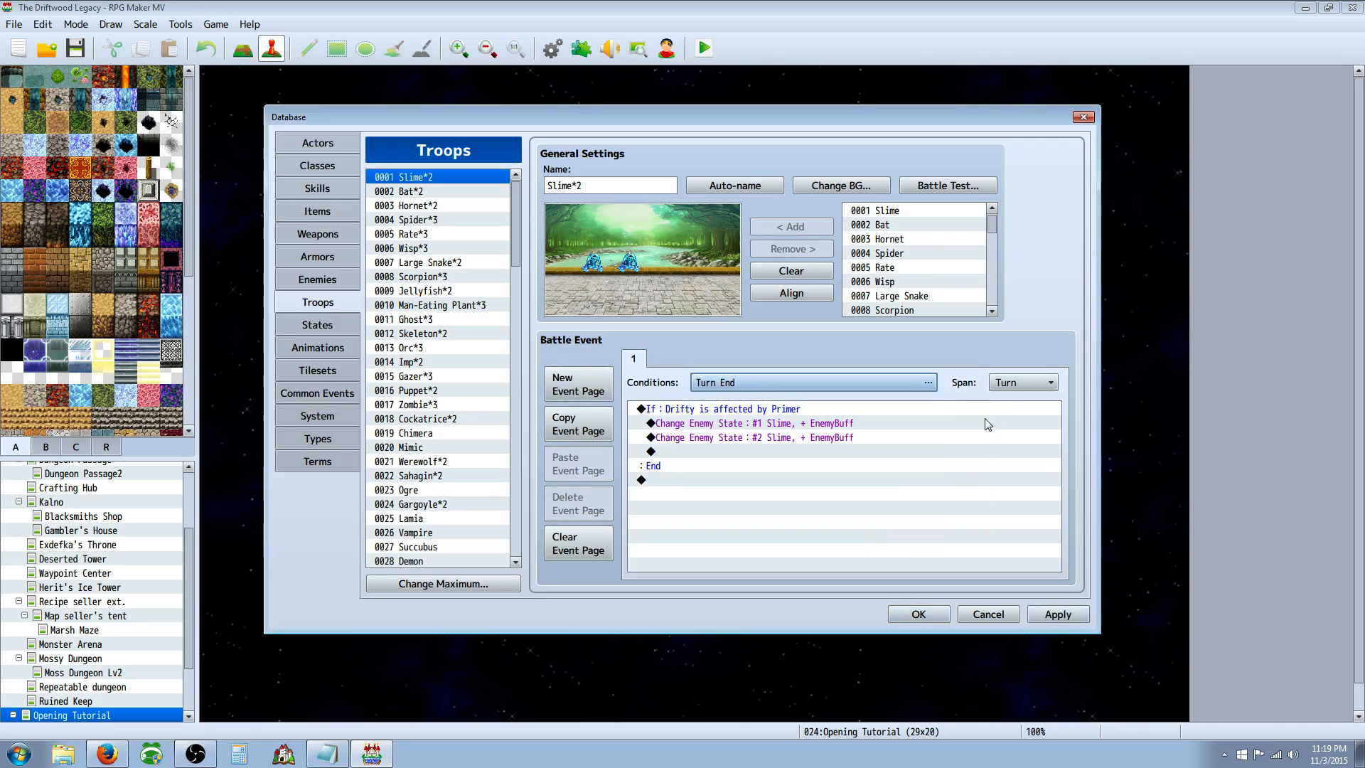
left_click(1012, 386)
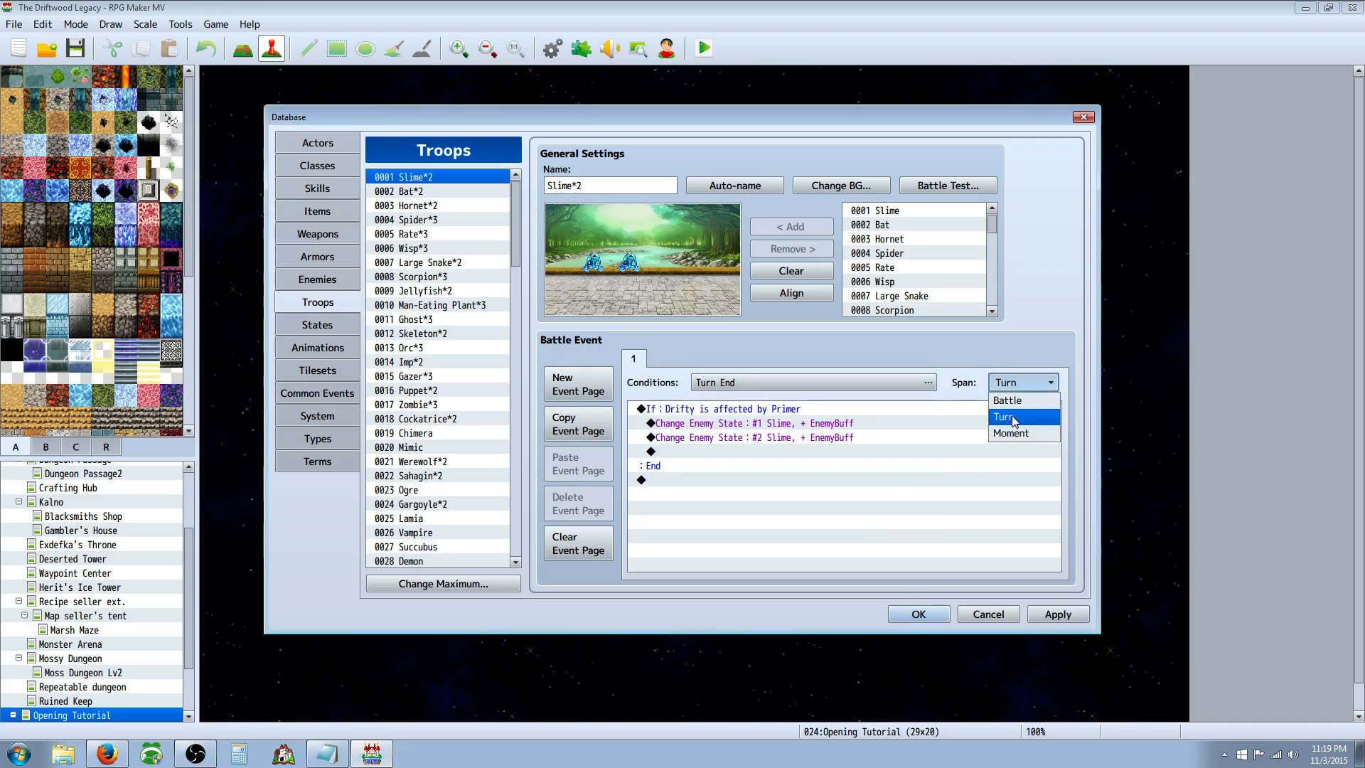
left_click(1014, 421)
Add a conditional branch after the Drifty branch that checks whether actor Setz is affected by the Primer state
left_click(712, 411)
right_click(665, 486)
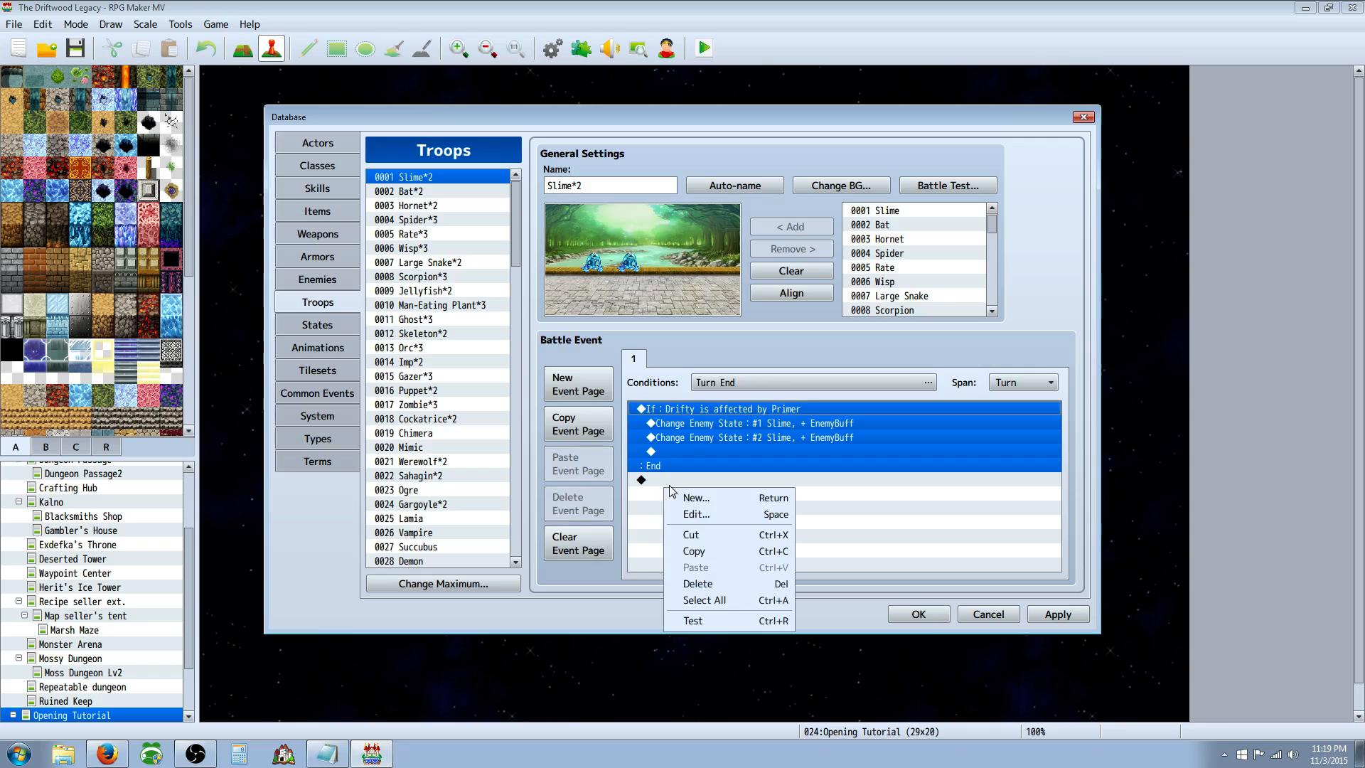
left_click(665, 484)
right_click(665, 485)
left_click(674, 490)
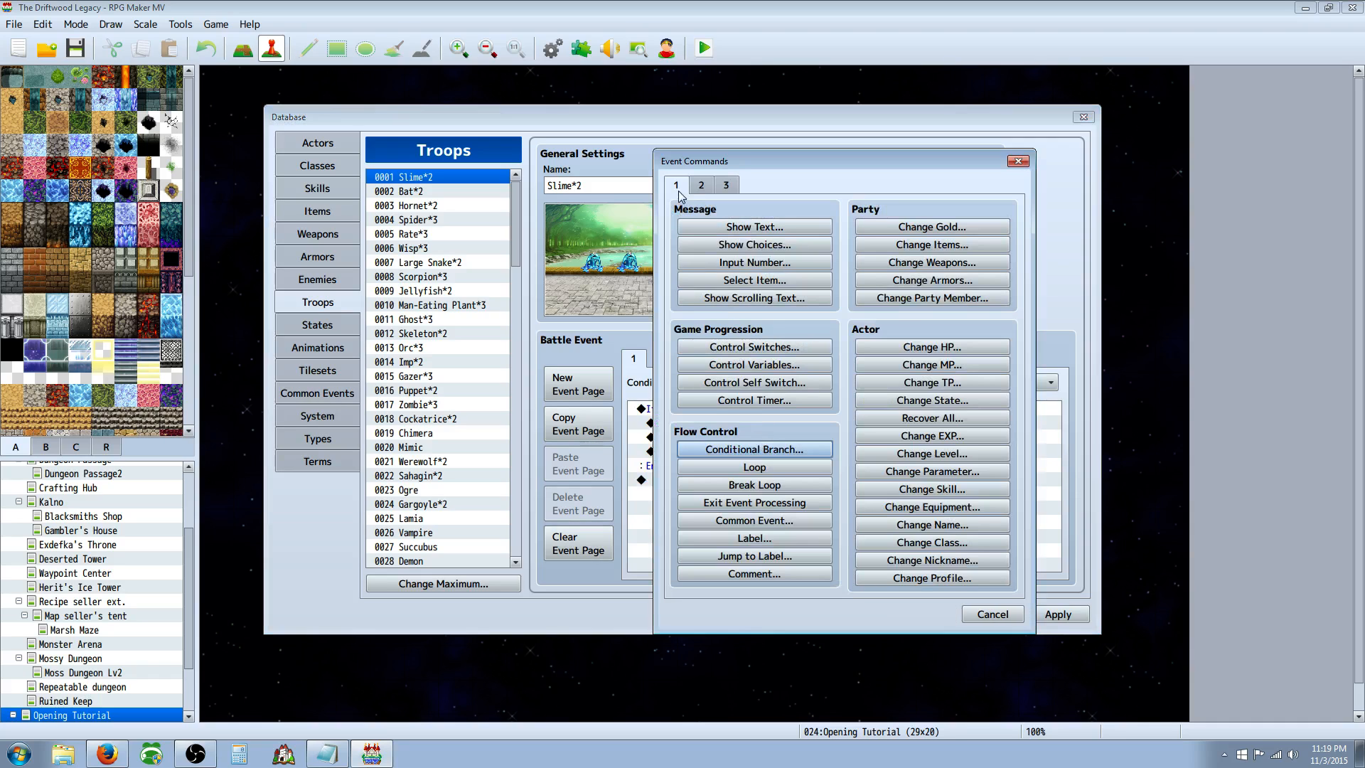
left_click(760, 452)
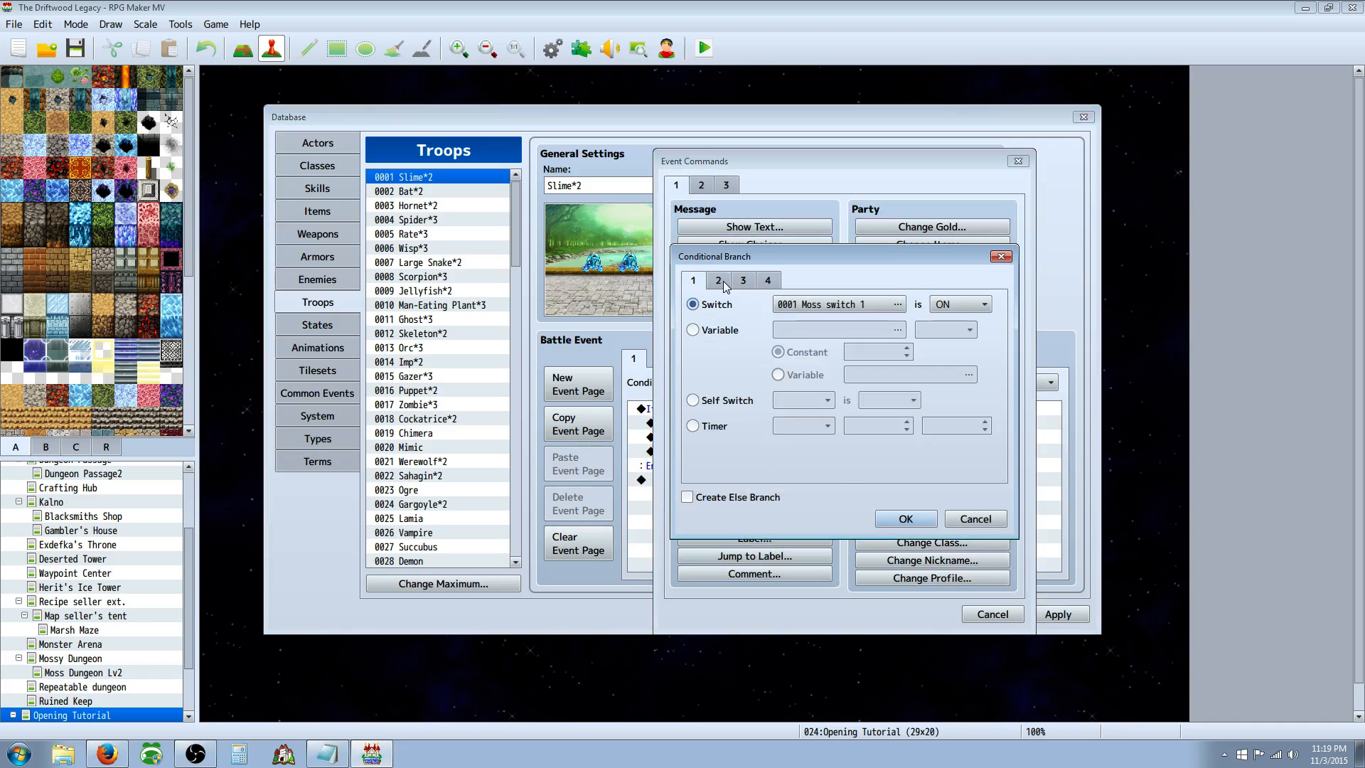
left_click(724, 282)
left_click(725, 304)
left_click(853, 304)
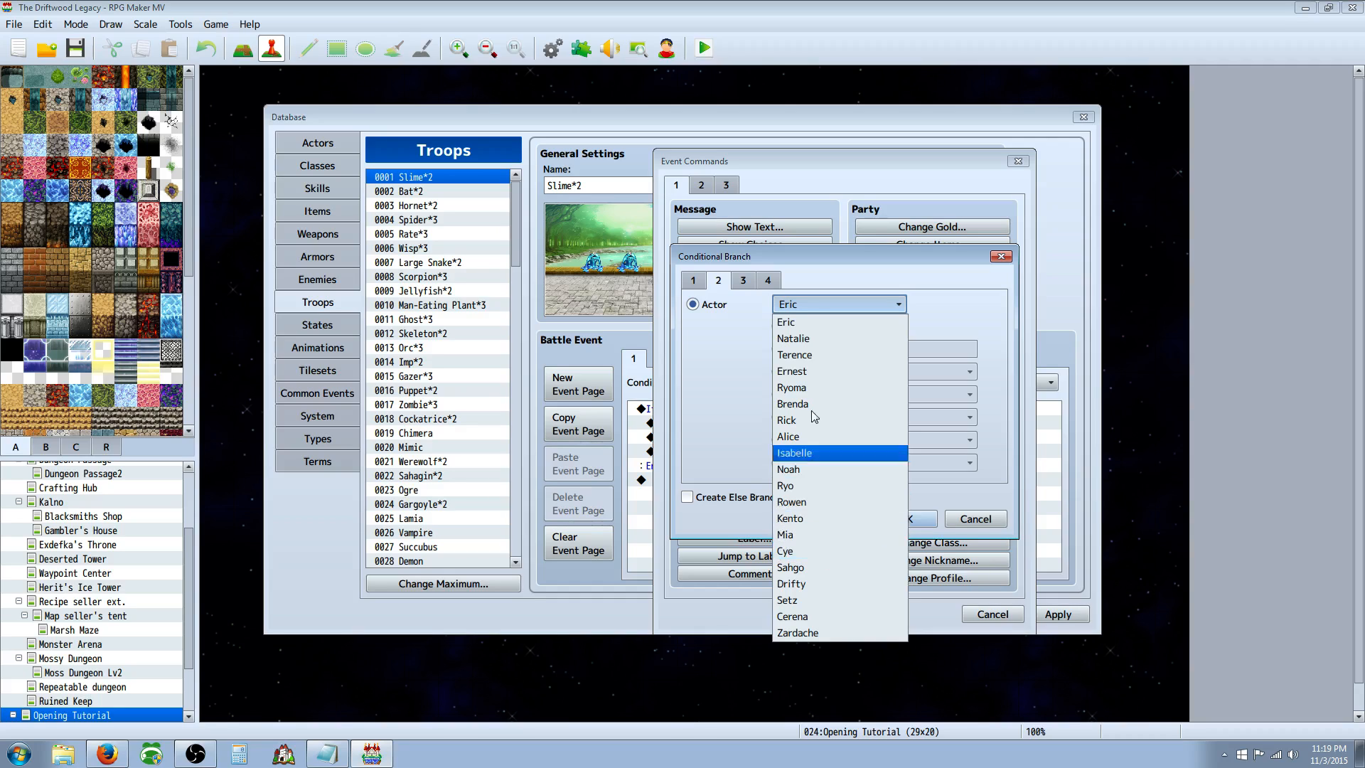
left_click(810, 600)
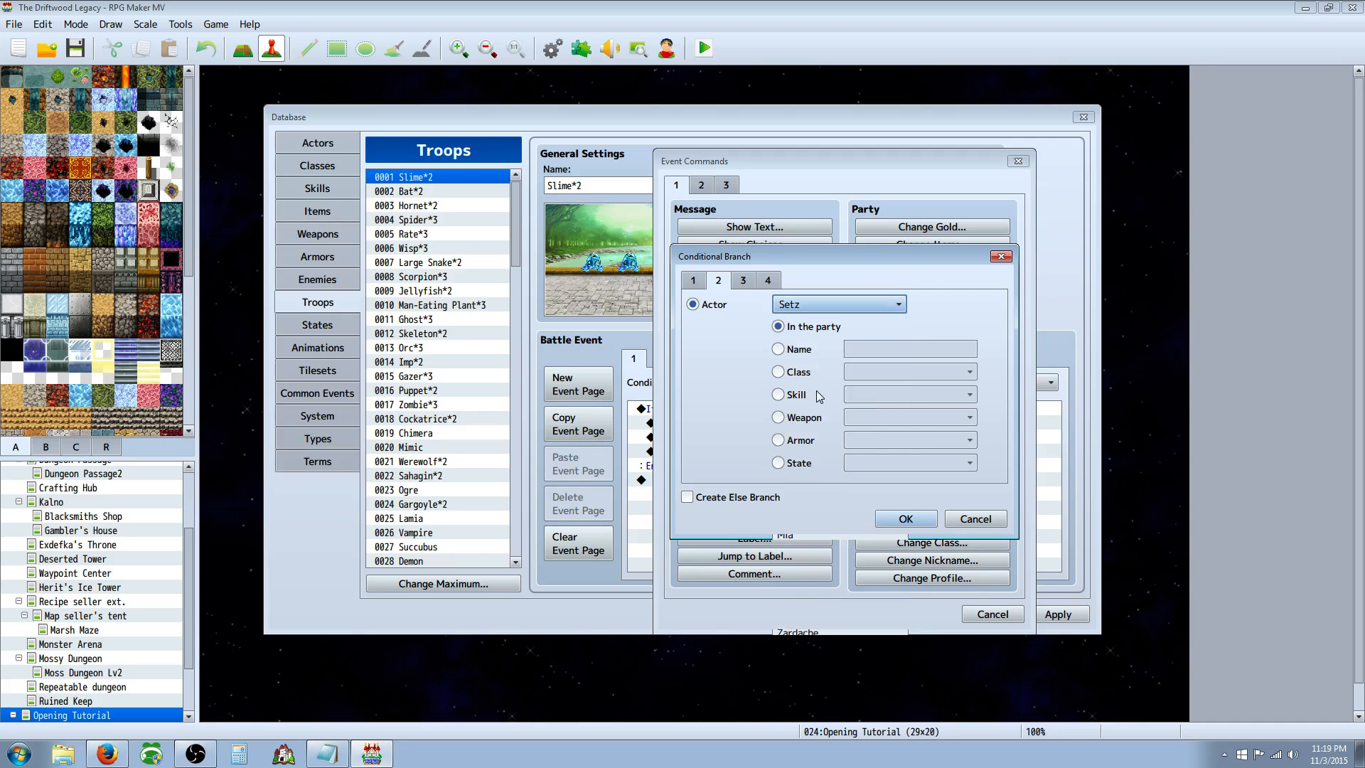
left_click(789, 465)
left_click(901, 463)
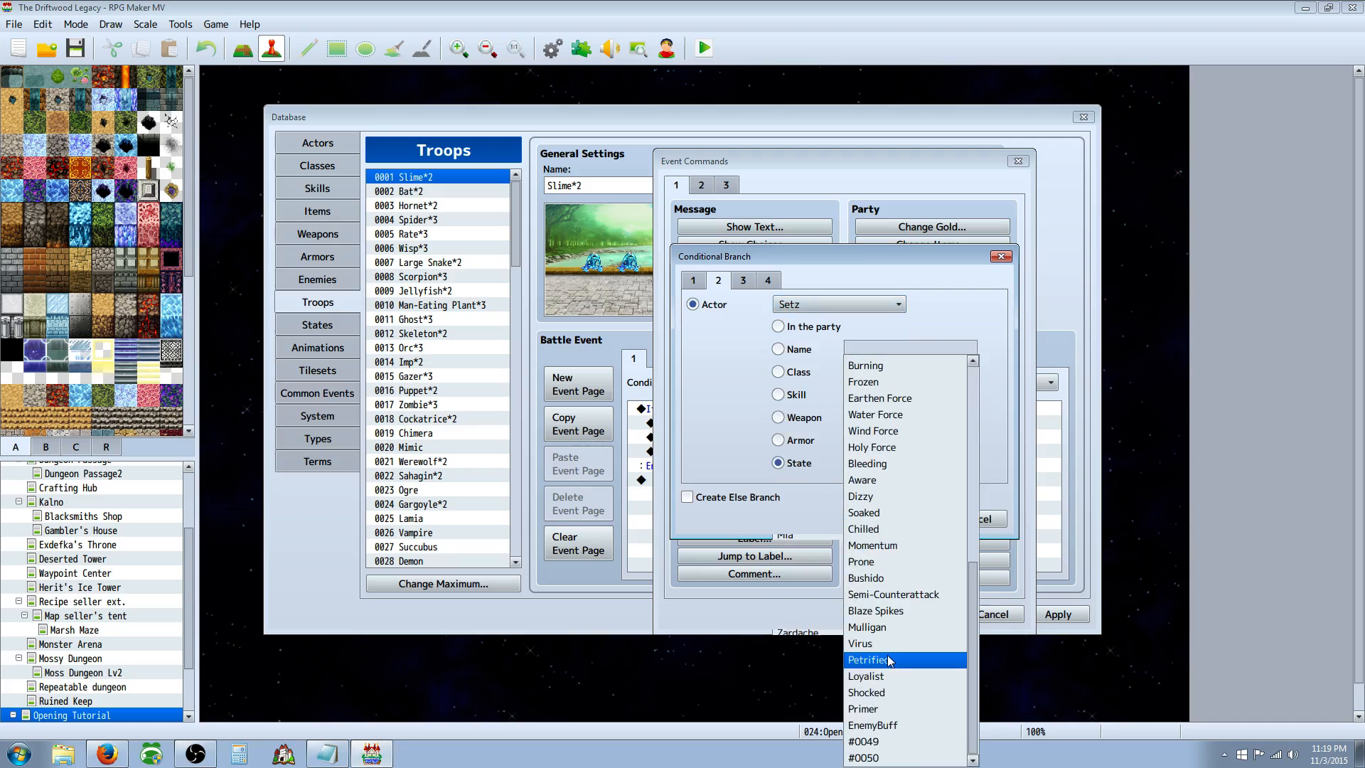
left_click(888, 708)
left_click(916, 520)
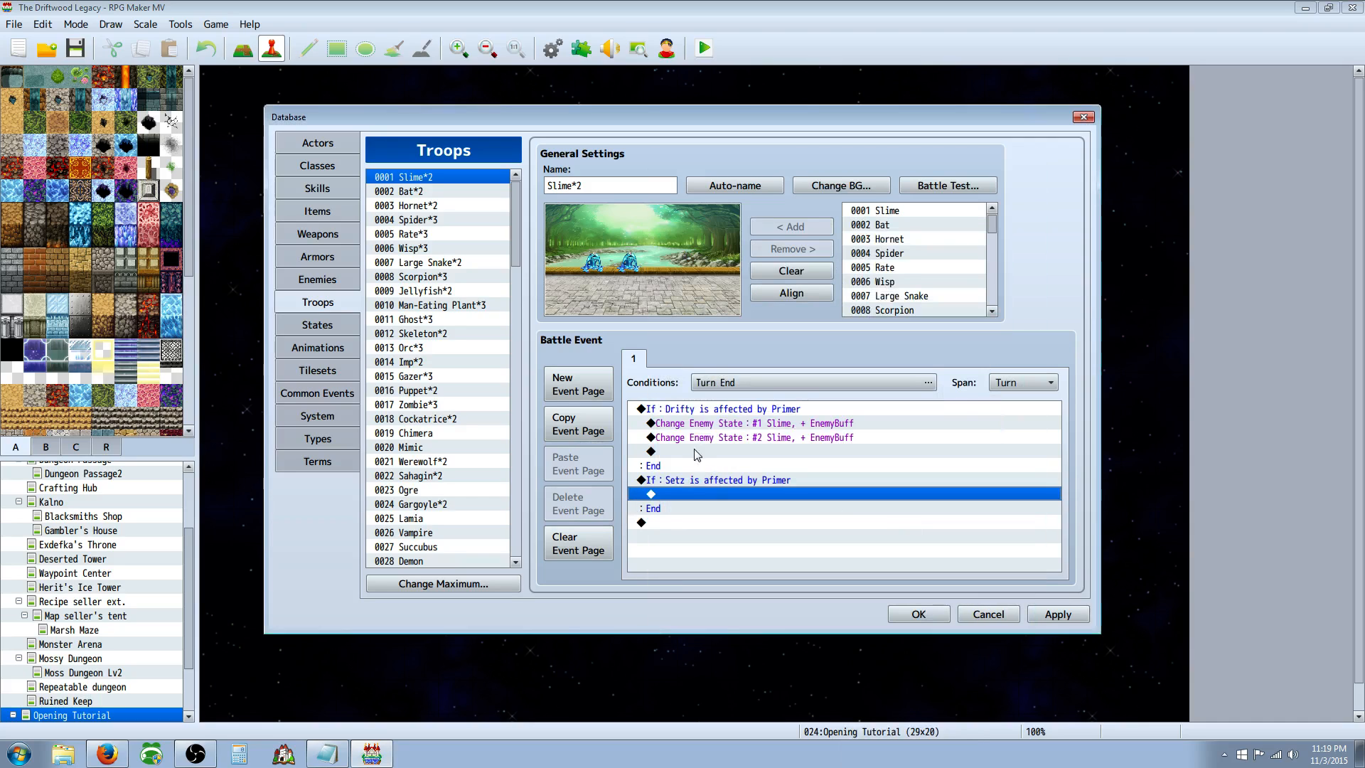
Copy the whole Drifty conditional branch and paste it at the end of the battle event, after the Setz branch
left_click(694, 424)
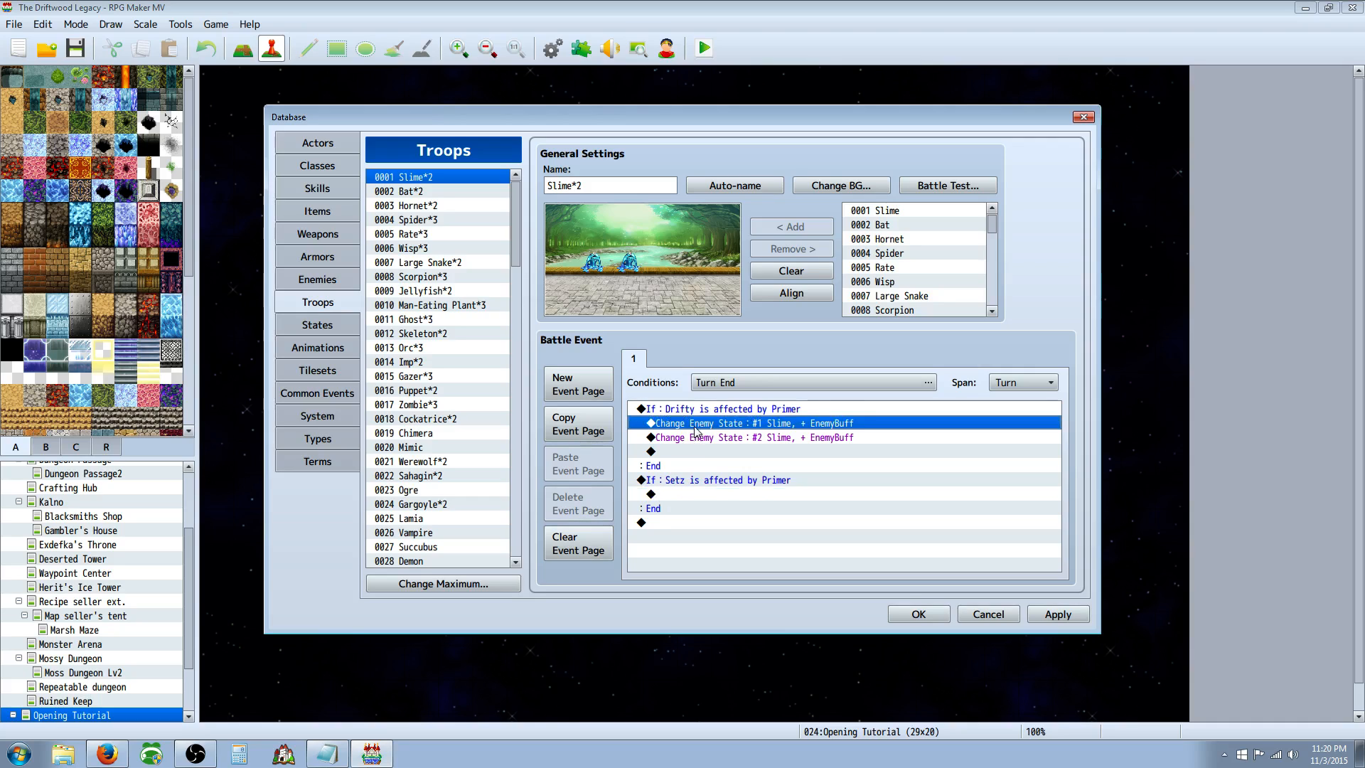
left_click(697, 409)
right_click(698, 409)
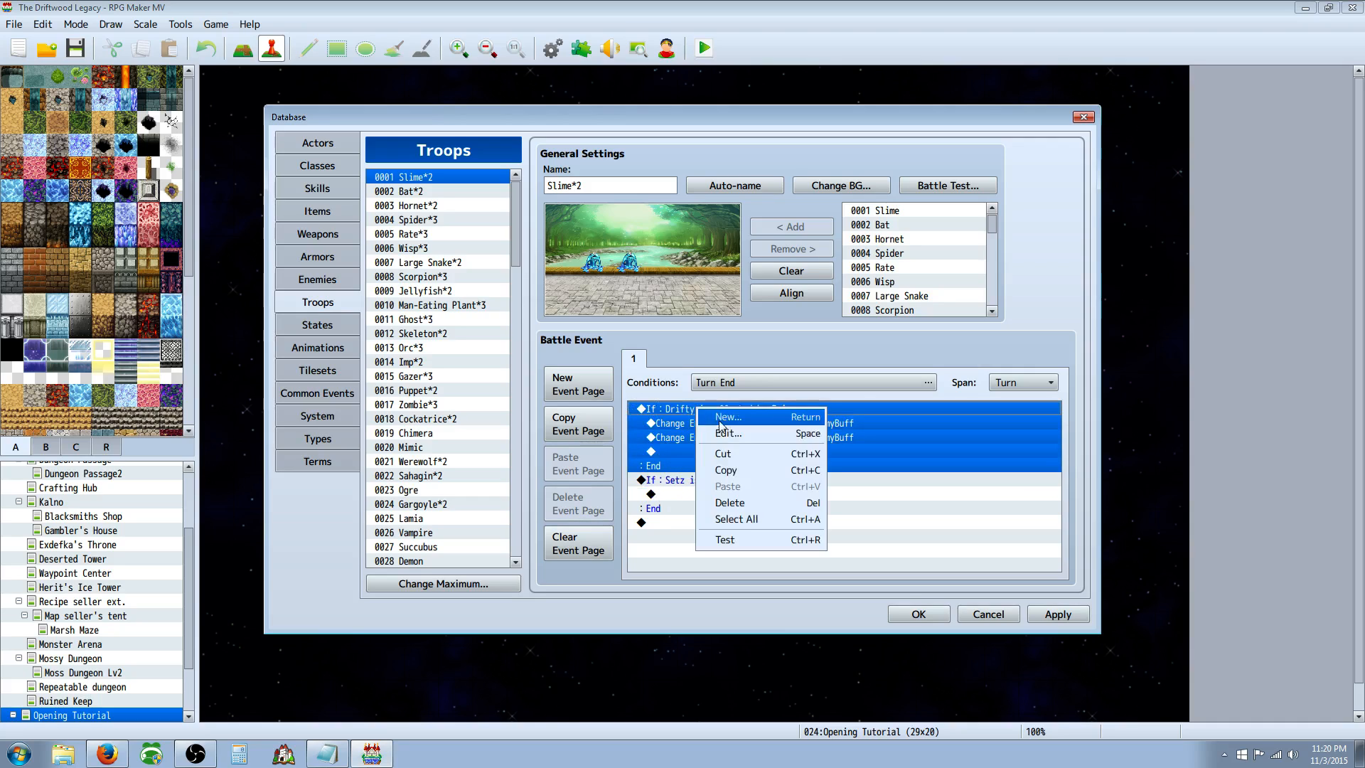
left_click(732, 472)
left_click(658, 547)
right_click(657, 527)
left_click(683, 605)
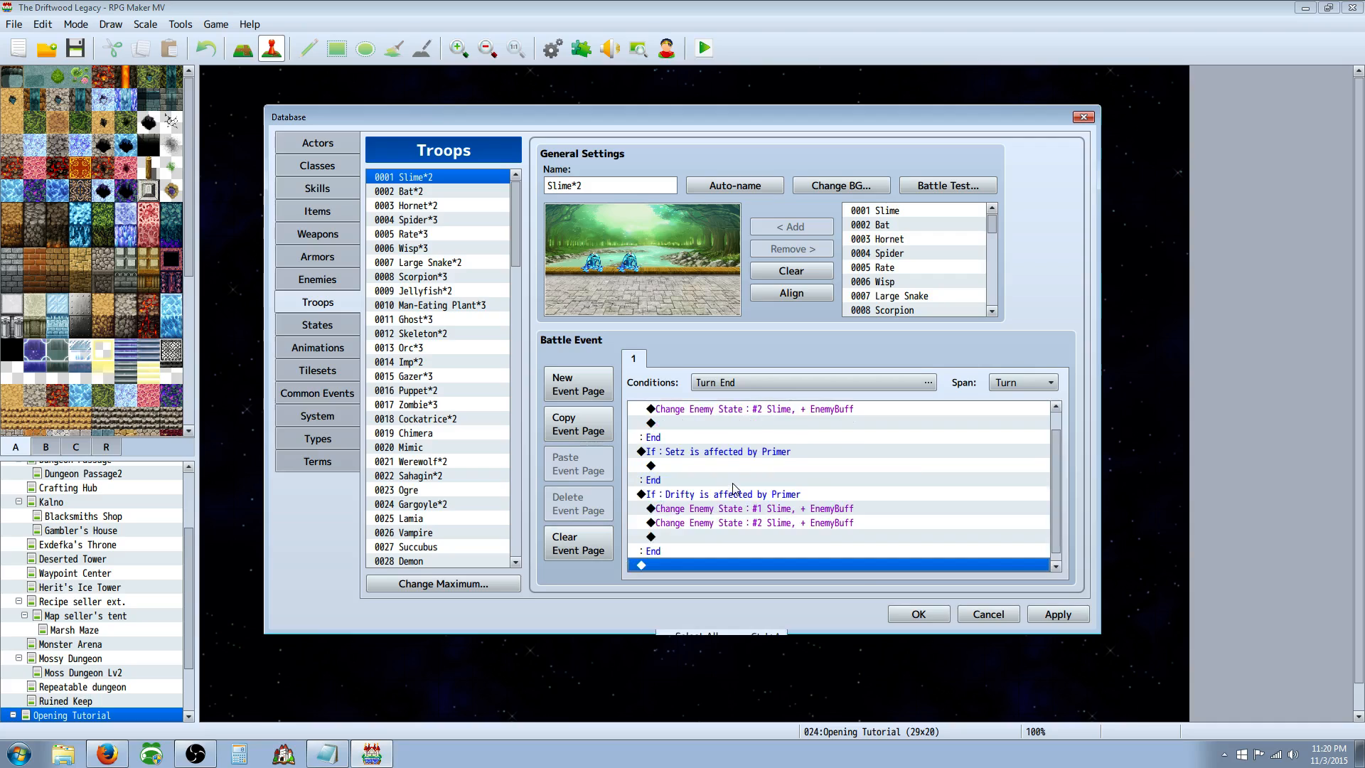
Change the actor in the pasted conditional branch to Cerena, keeping Primer as the checked state
right_click(732, 499)
left_click(766, 521)
left_click(821, 391)
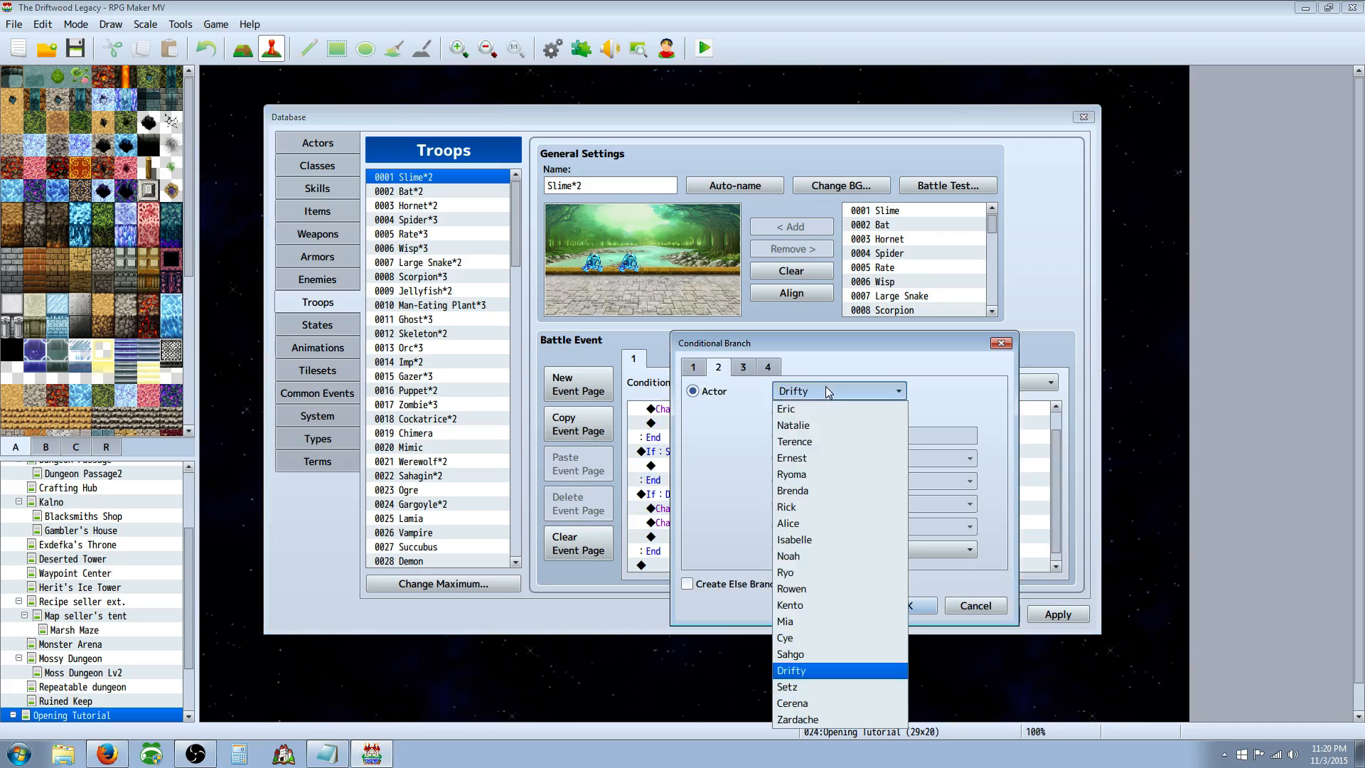
left_click(810, 703)
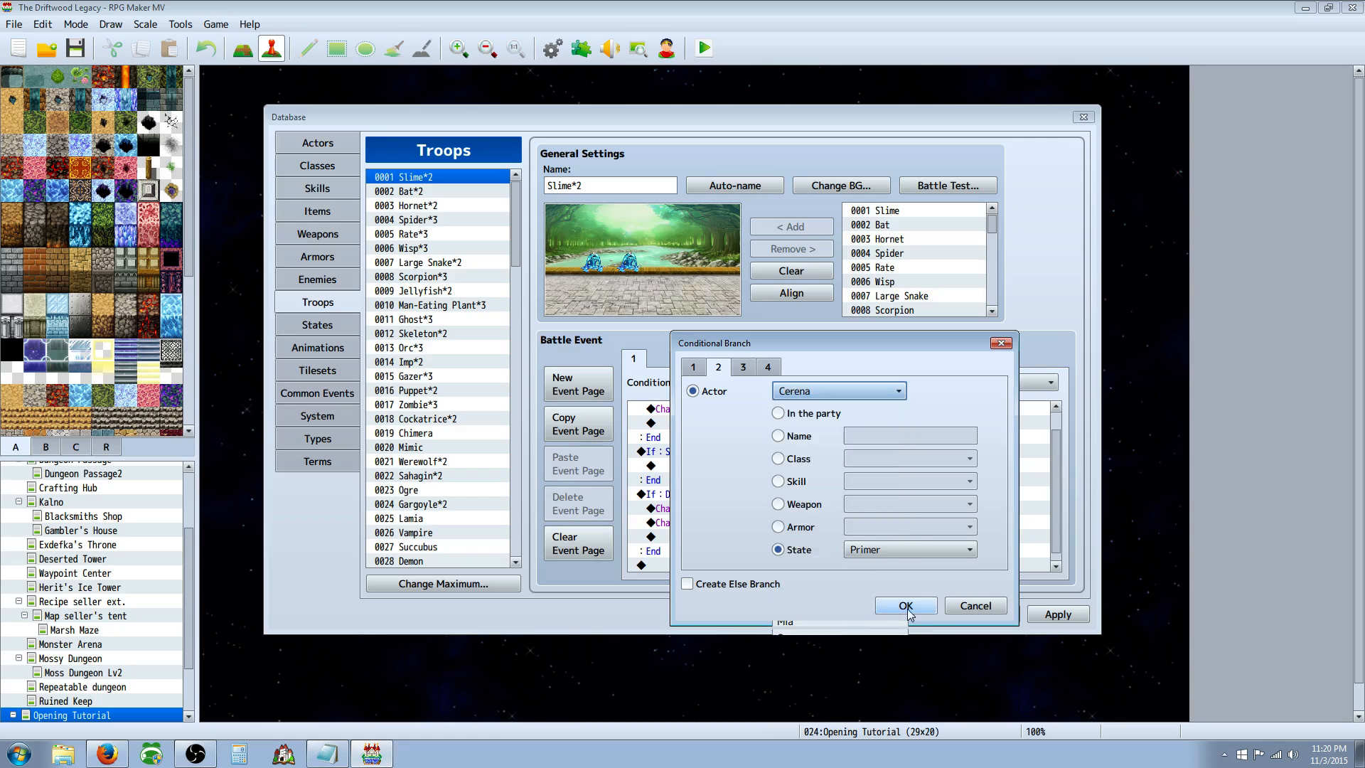
left_click(917, 606)
scroll(757, 558, "down", 1)
left_click(762, 525)
scroll(762, 509, "up", 1)
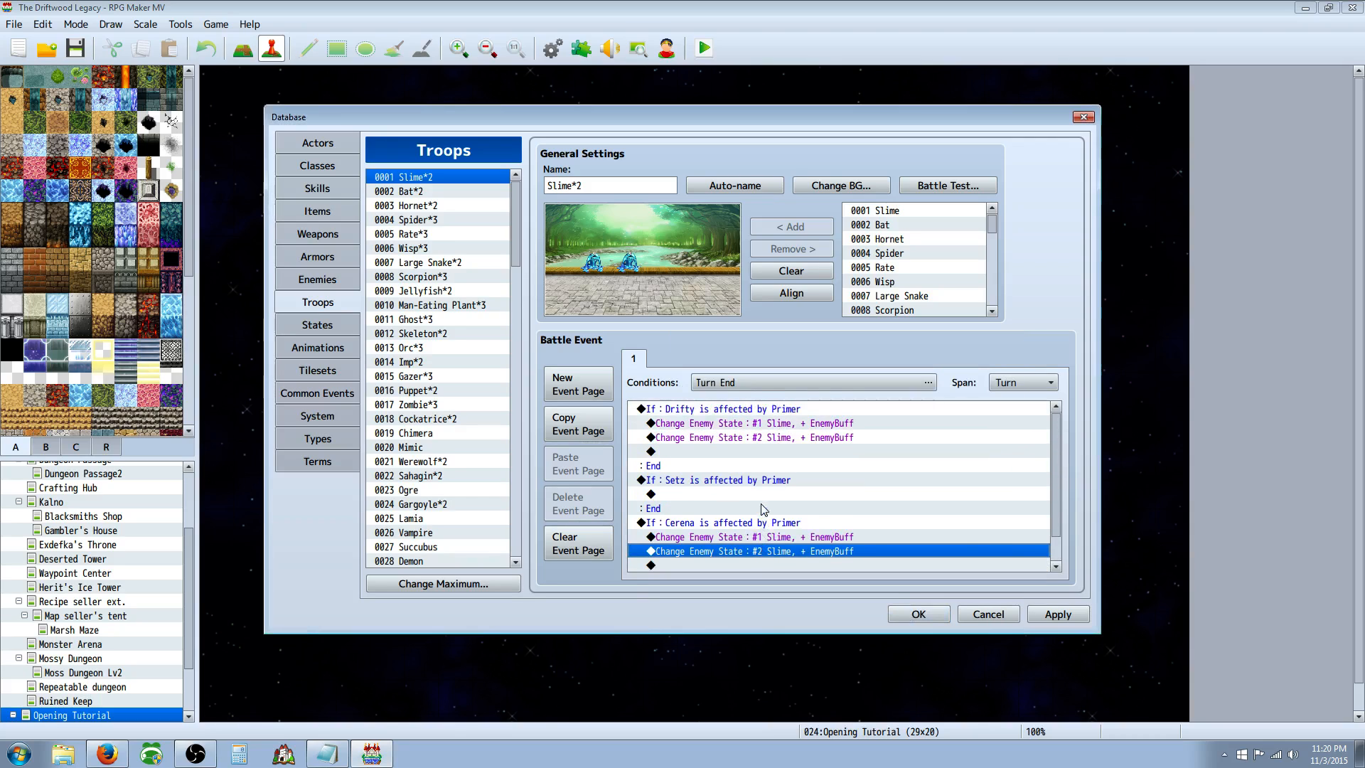
Insert a Change Enemy State command at the end of the Drifty branch that adds EnemyBuff to the Entire Troop
left_click(678, 452)
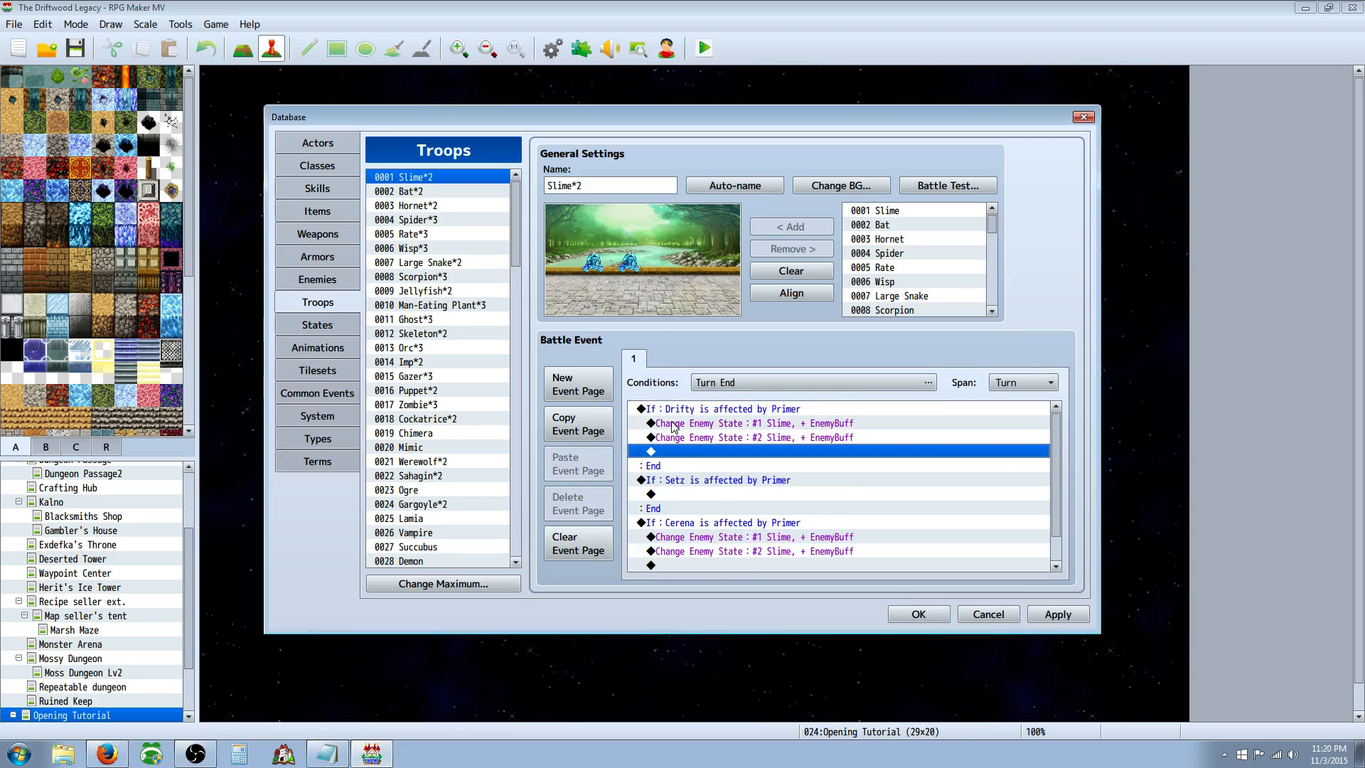
right_click(701, 455)
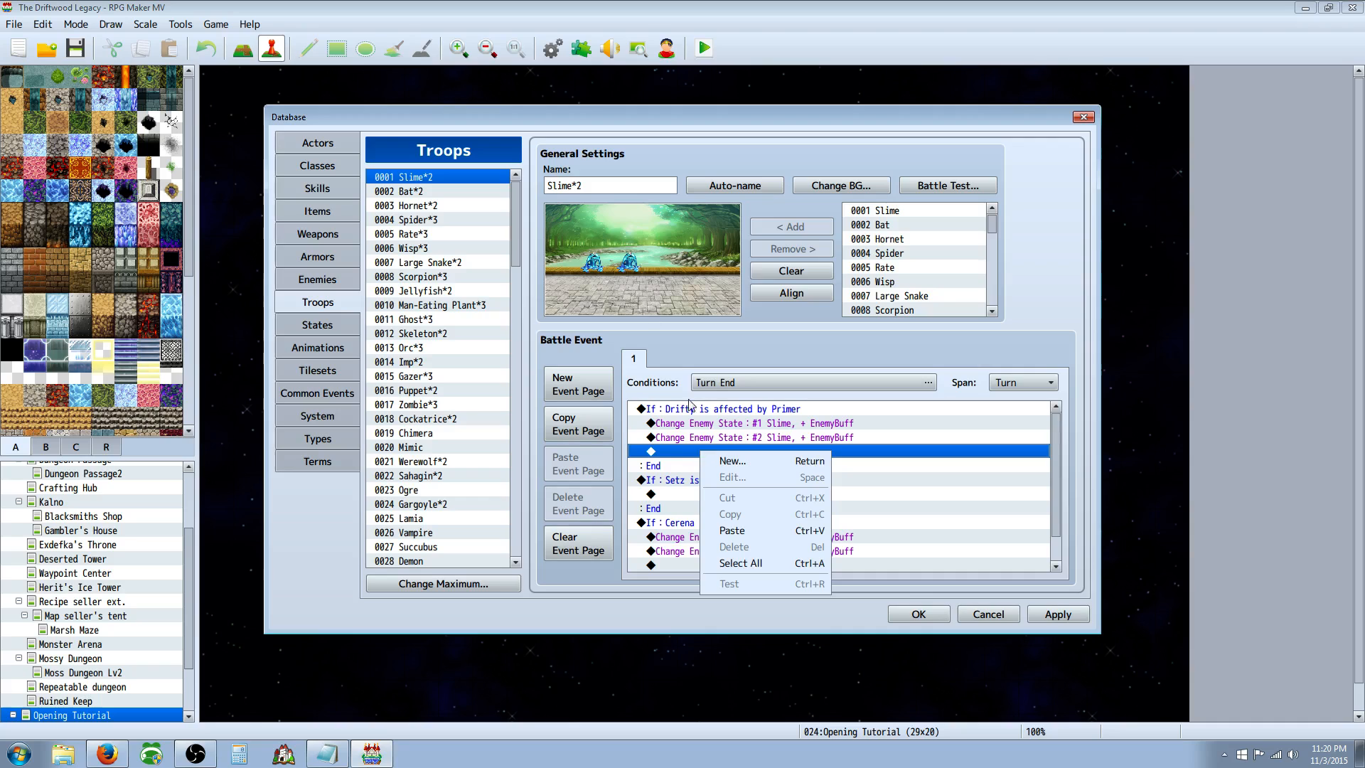
left_click(737, 462)
left_click(728, 187)
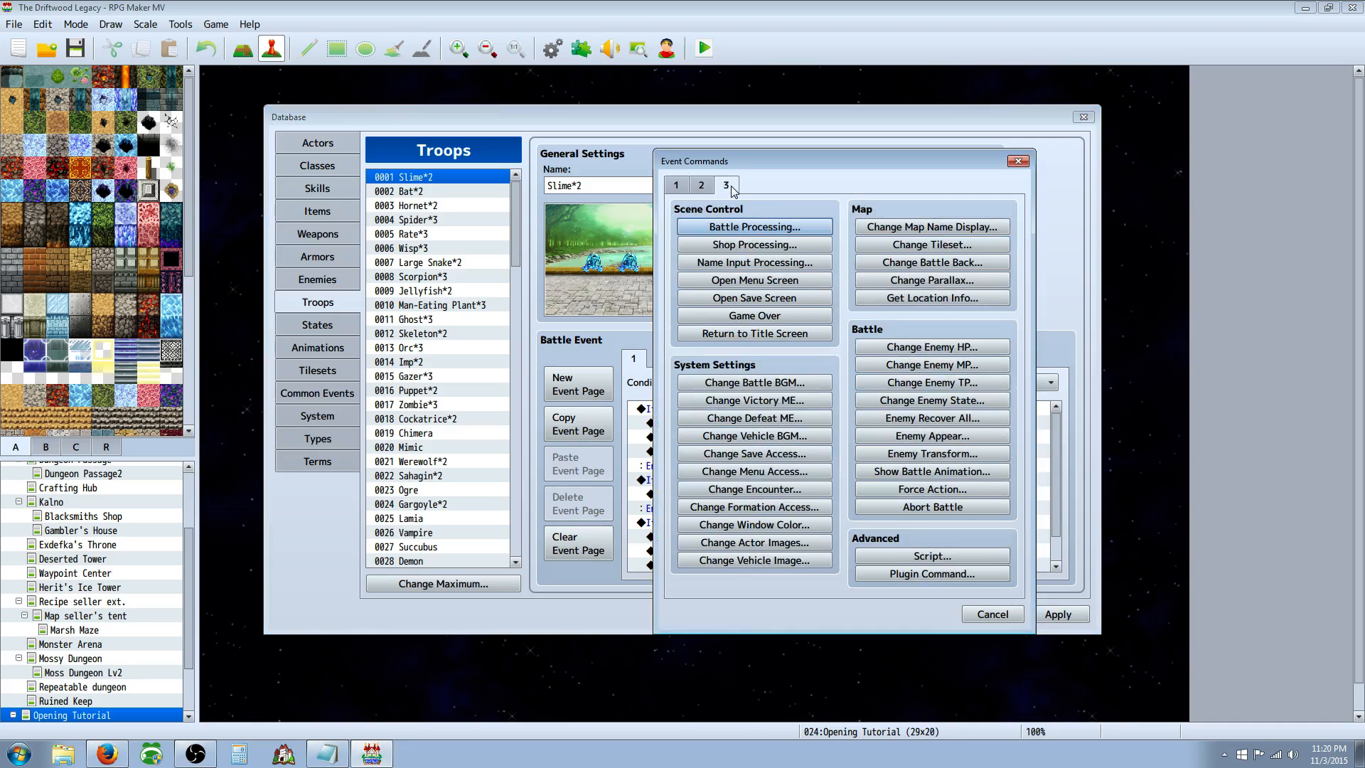
left_click(933, 401)
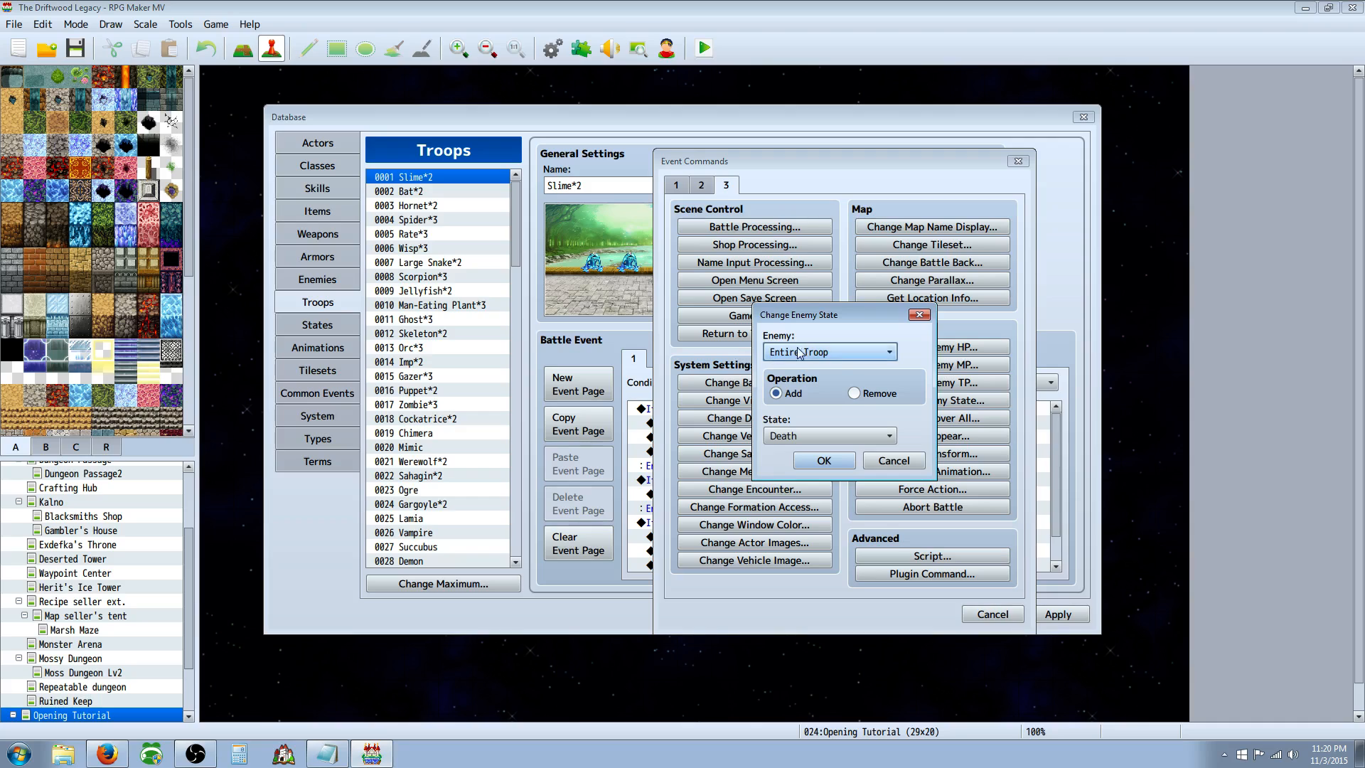
left_click(825, 435)
left_click_drag(895, 551, 895, 746)
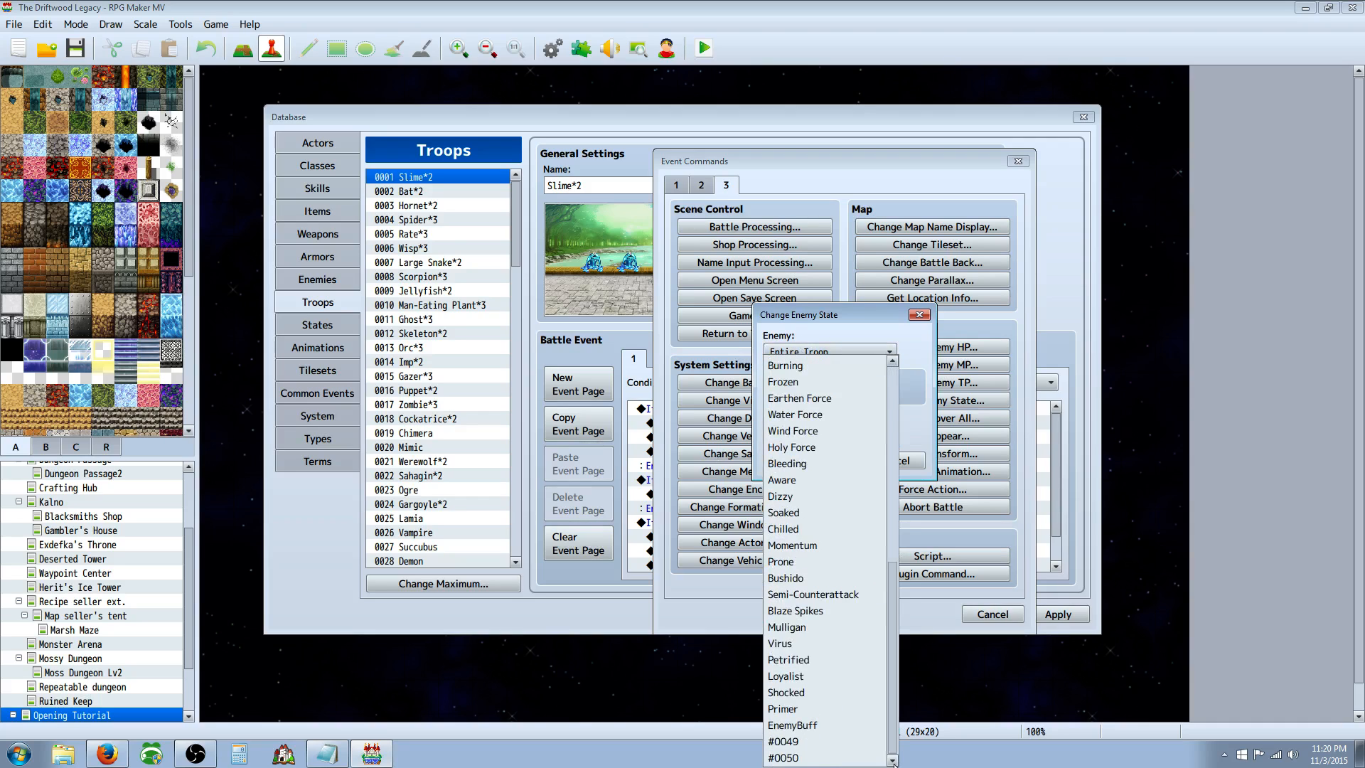
left_click(810, 725)
left_click(818, 462)
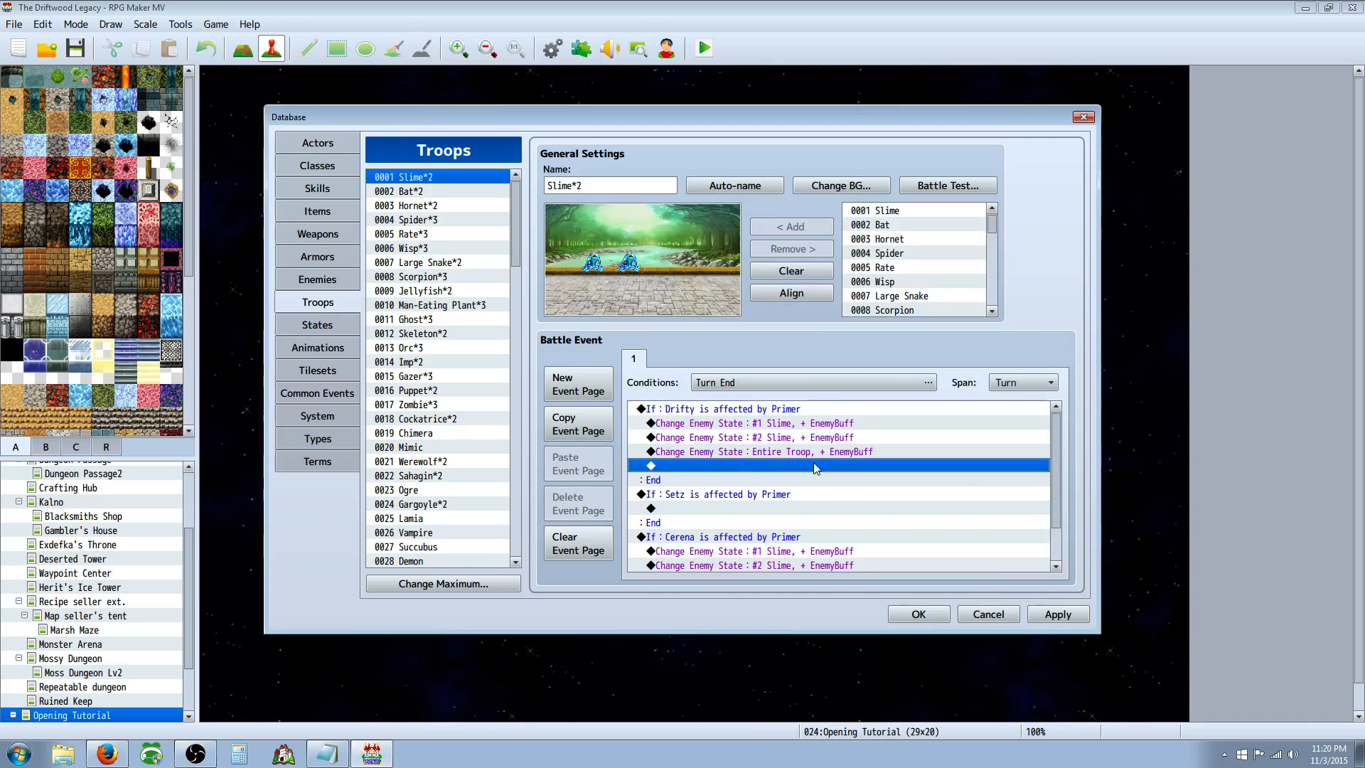
Move the Entire Troop EnemyBuff command from the Drifty branch into the empty Setz branch by cutting and pasting it
left_click(739, 454)
right_click(729, 453)
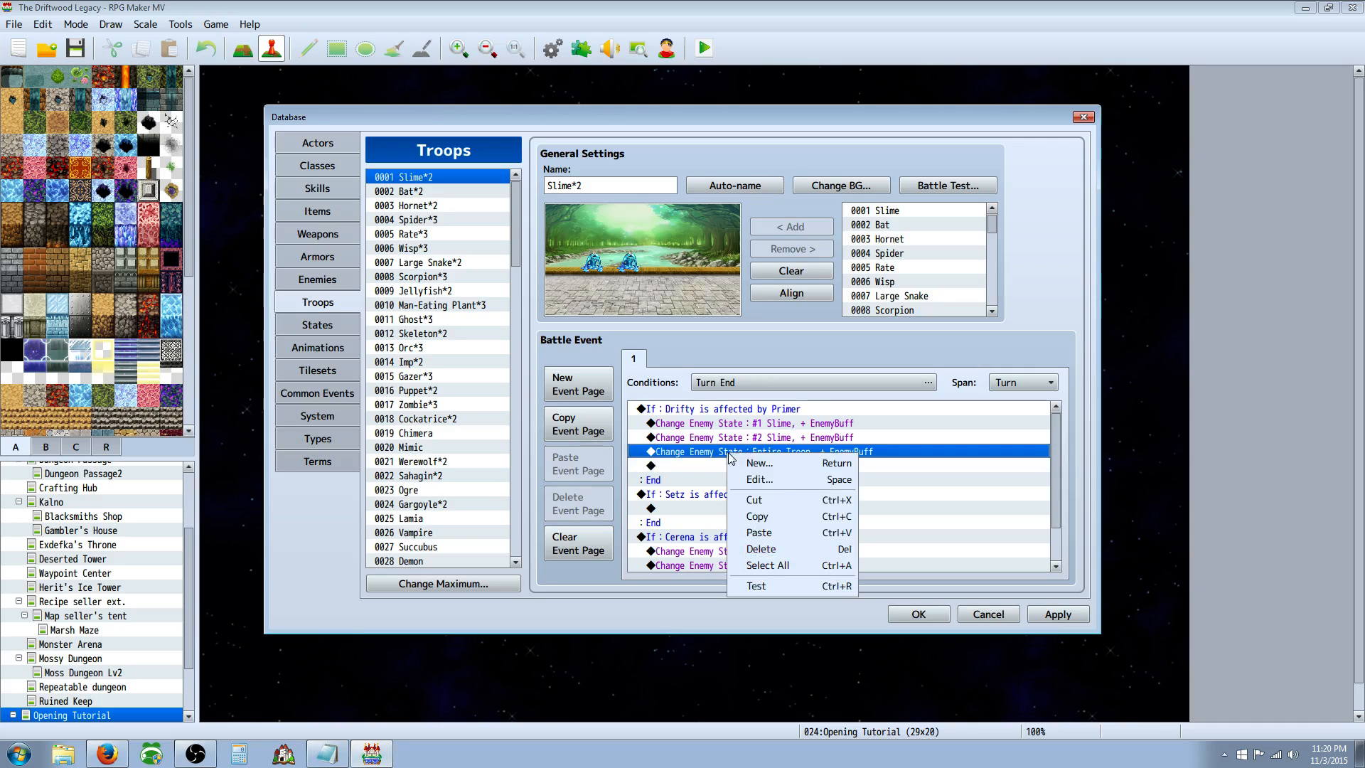
left_click(753, 500)
left_click(701, 493)
right_click(700, 494)
left_click(743, 572)
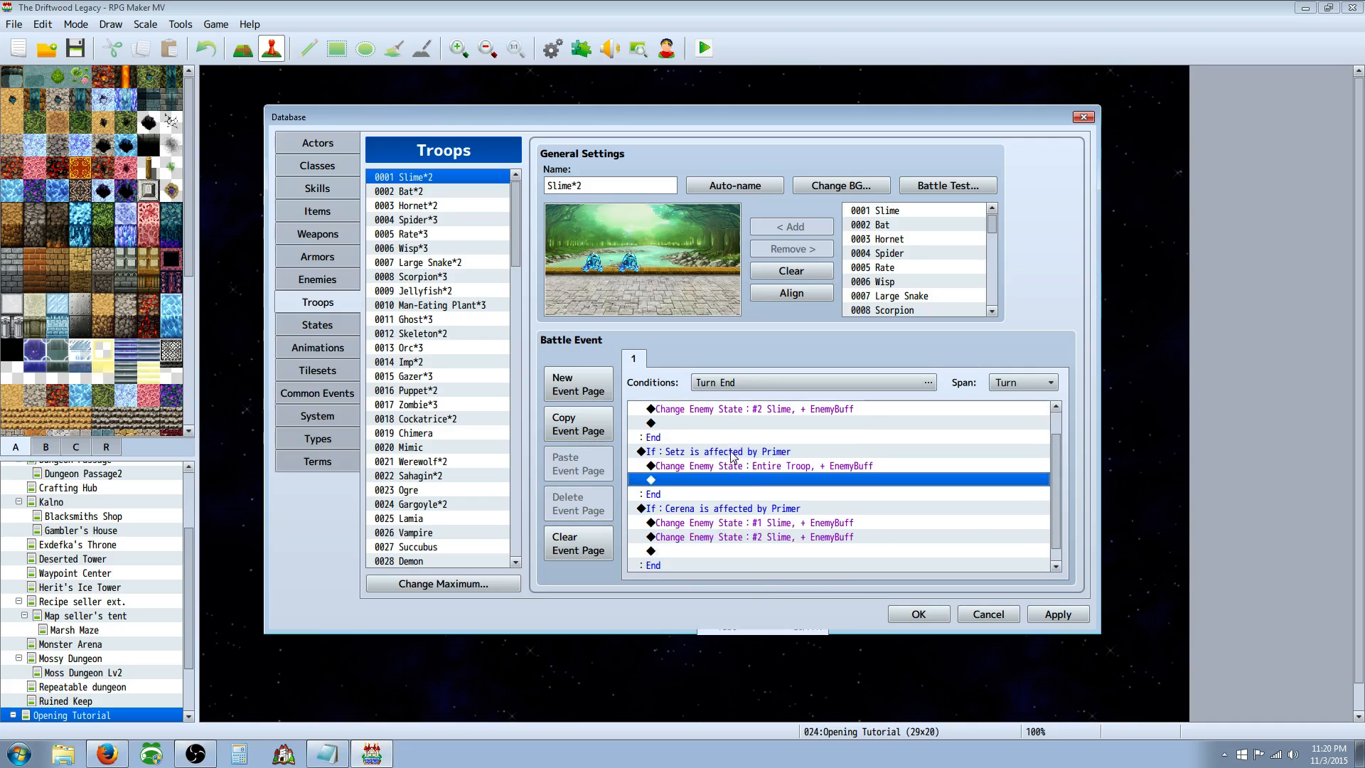
left_click(746, 450)
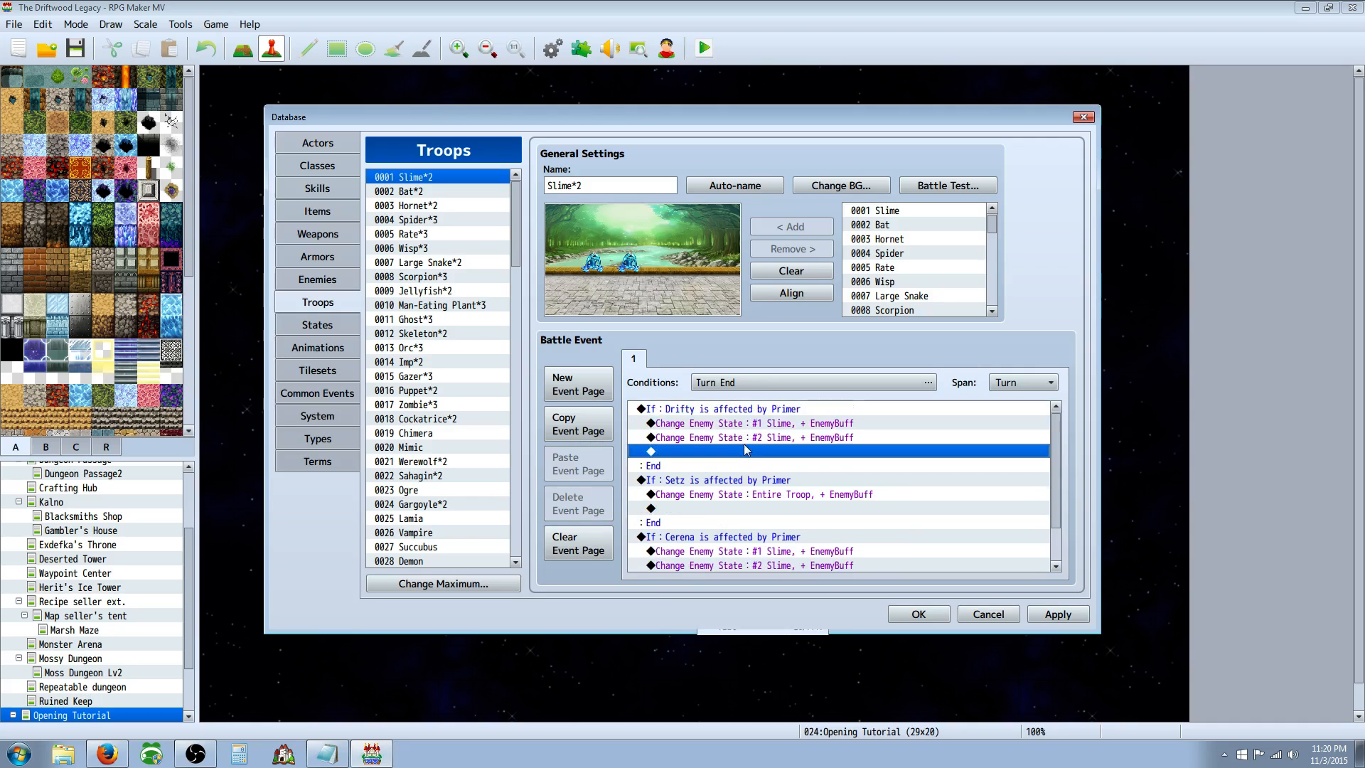
Review the Drifty, Setz and Cerena conditional branches and the EnemyBuff commands inside them, comparing individual slime targets with Entire Troop
left_click(633, 266)
left_click(593, 262)
left_click(777, 426)
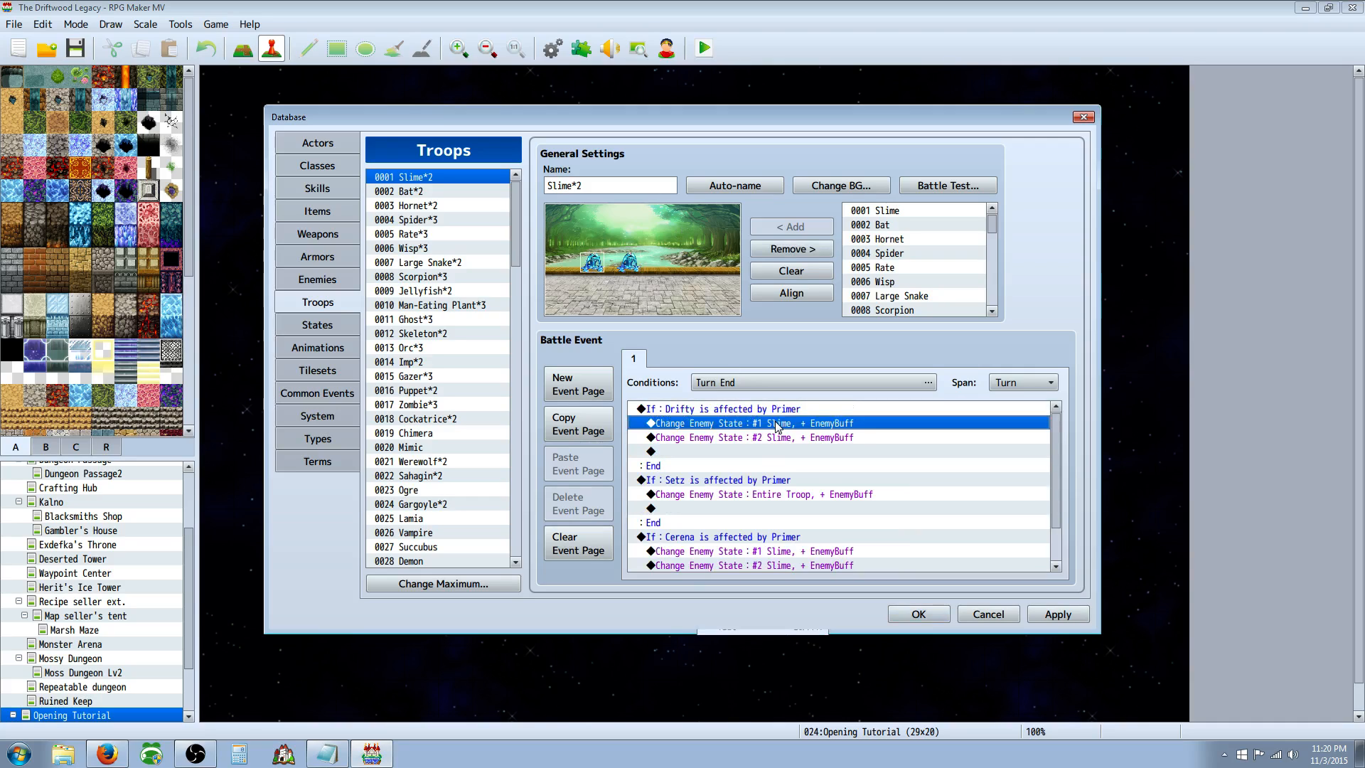
left_click(772, 441)
left_click(760, 496)
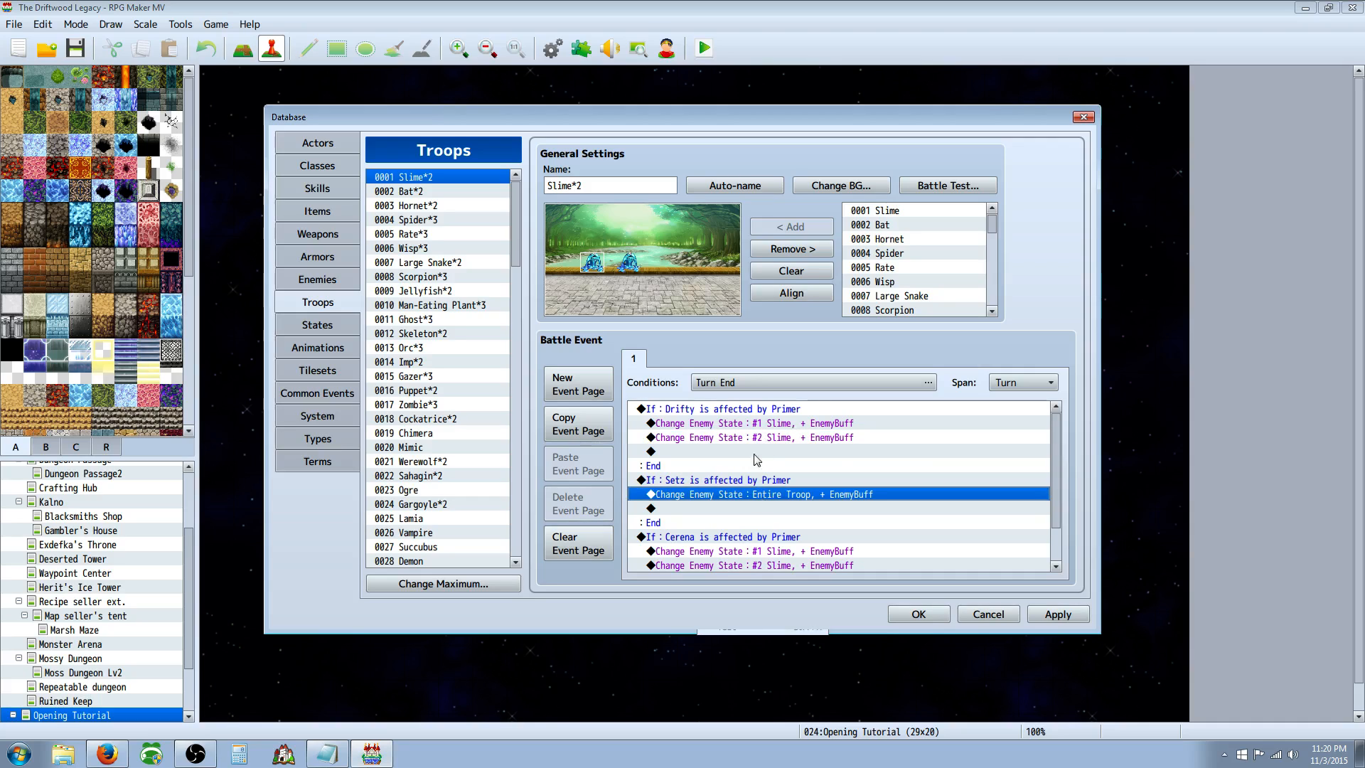
left_click_drag(756, 428, 756, 441)
scroll(755, 481, "down", 1)
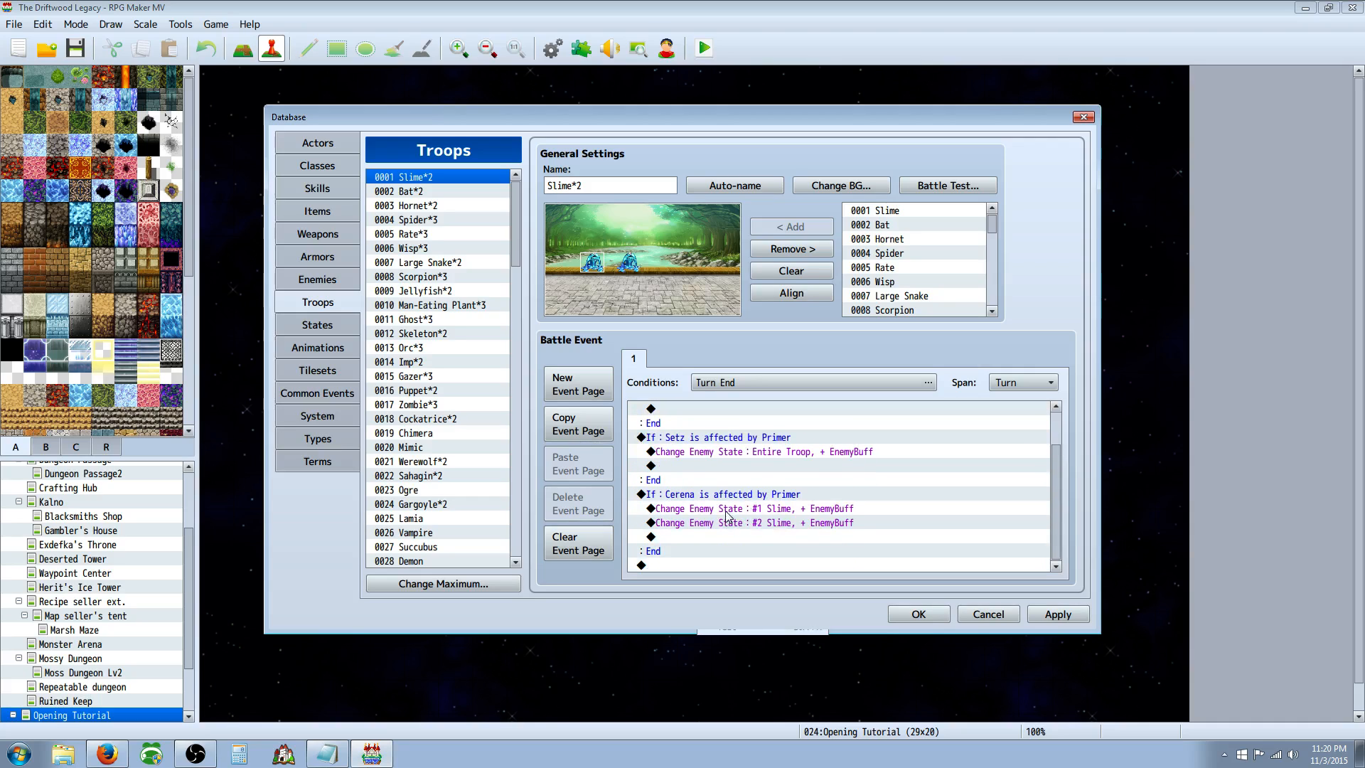
left_click(726, 538)
scroll(732, 477, "up", 1)
left_click(691, 484)
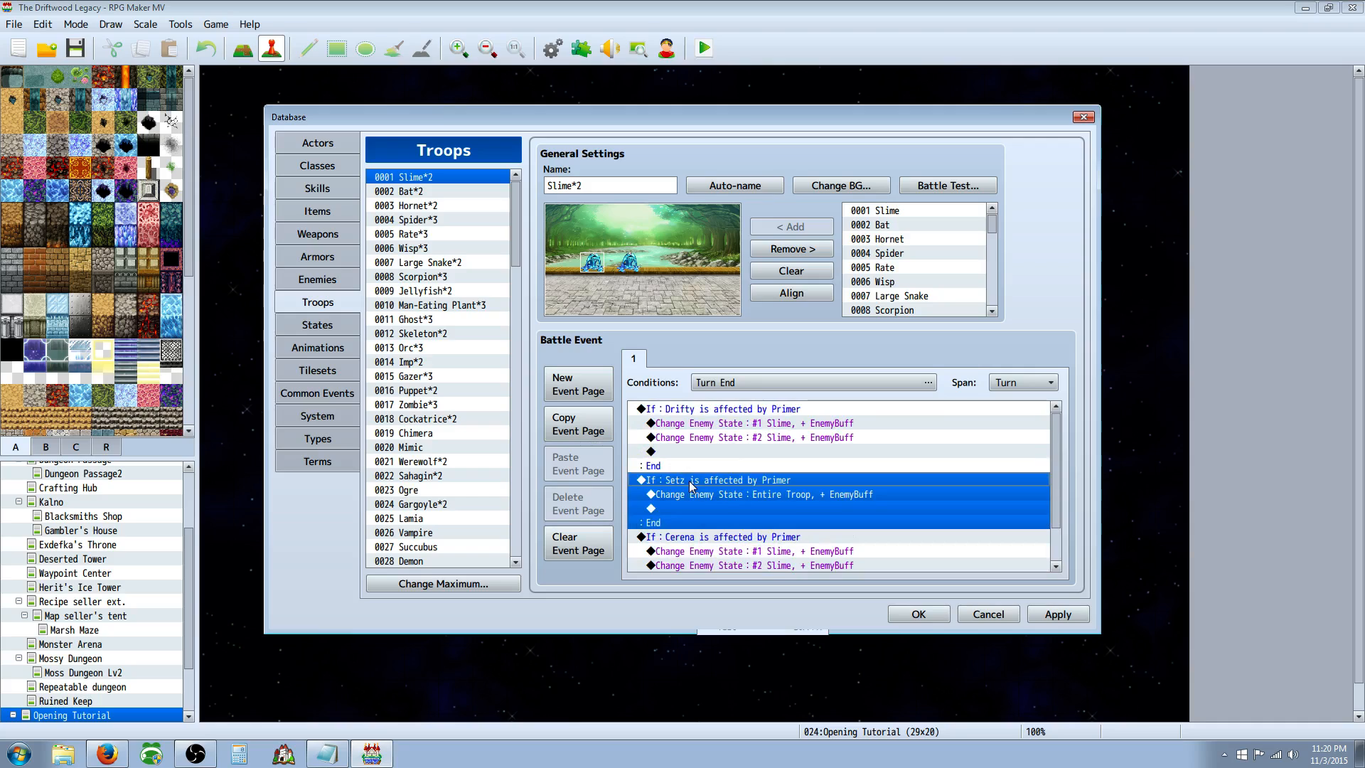
left_click(712, 411)
scroll(714, 420, "down", 1)
right_click(671, 566)
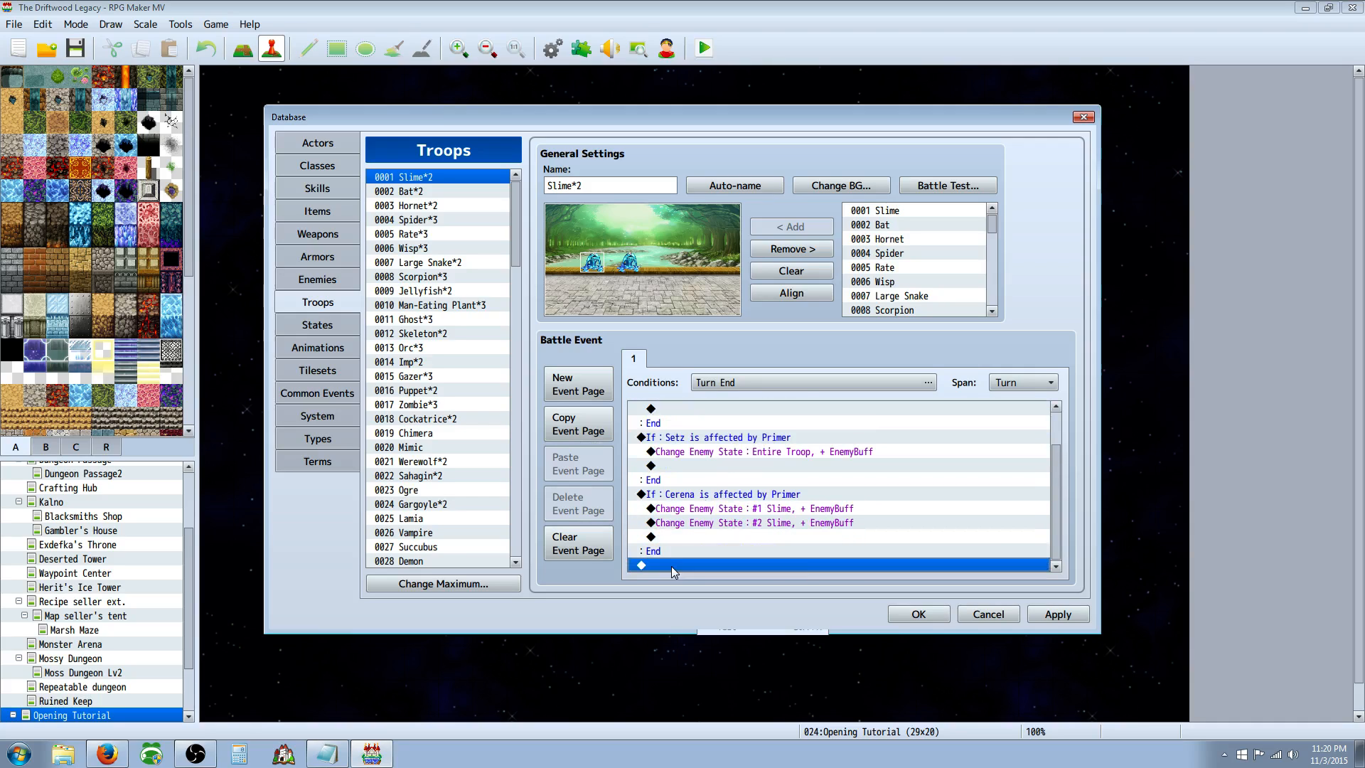
left_click(722, 453)
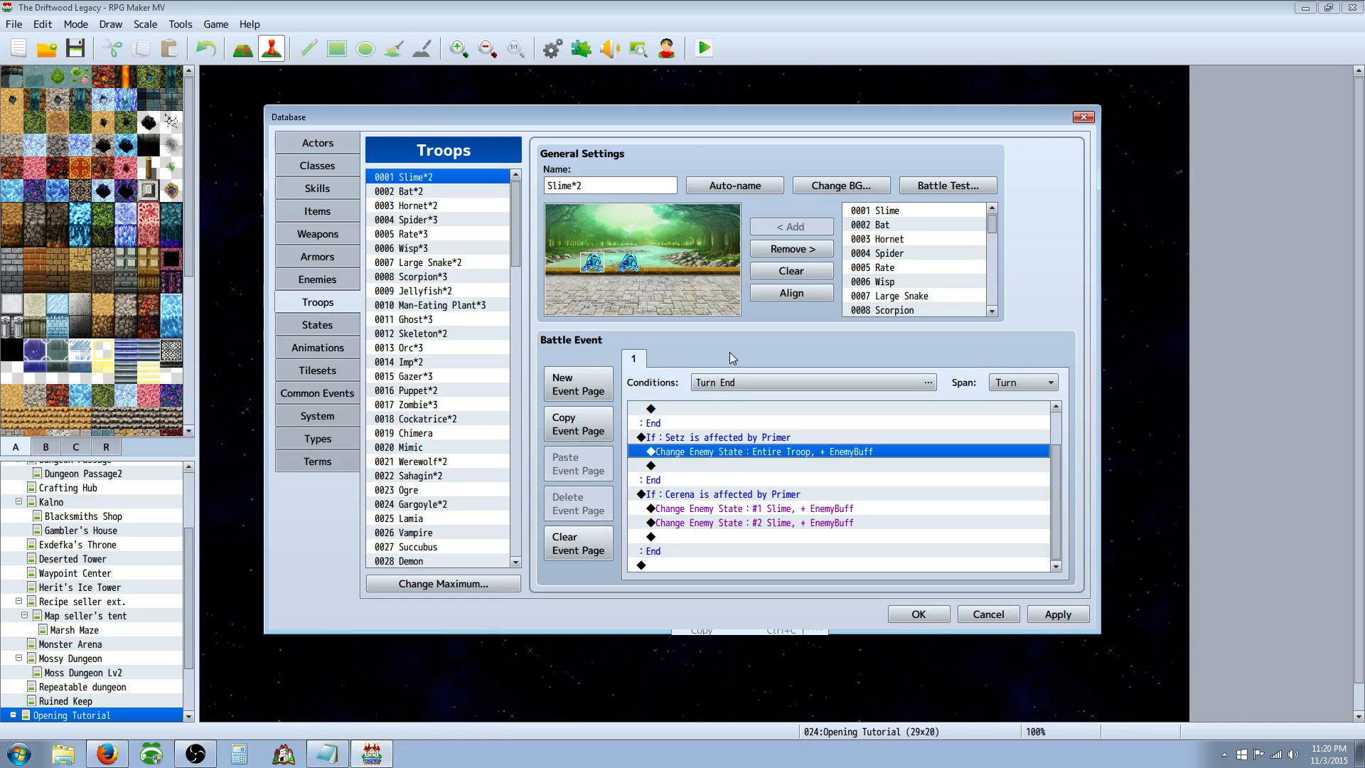
scroll(819, 503, "up", 1)
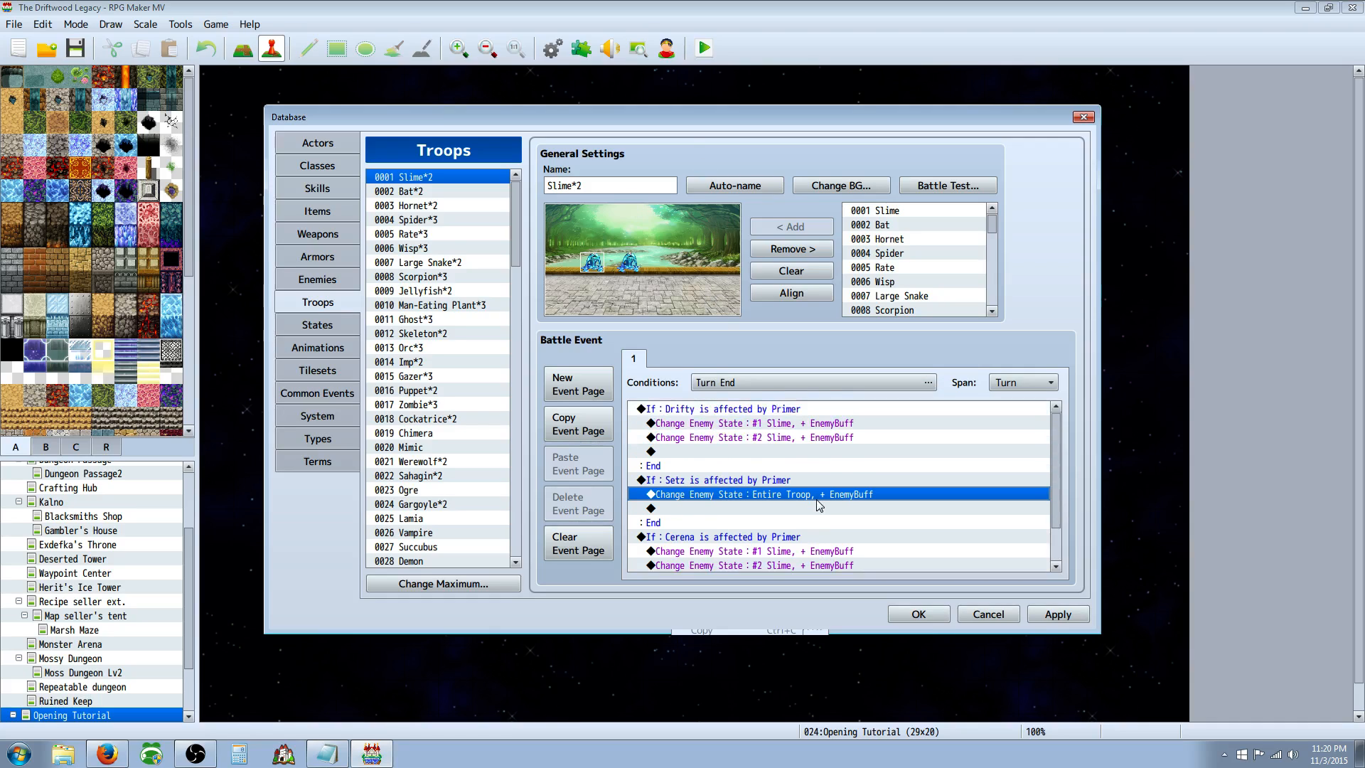
Apply the database changes, start a battle test of the Slime*2 troop with Drifty, and attack in the first turn
left_click(1060, 615)
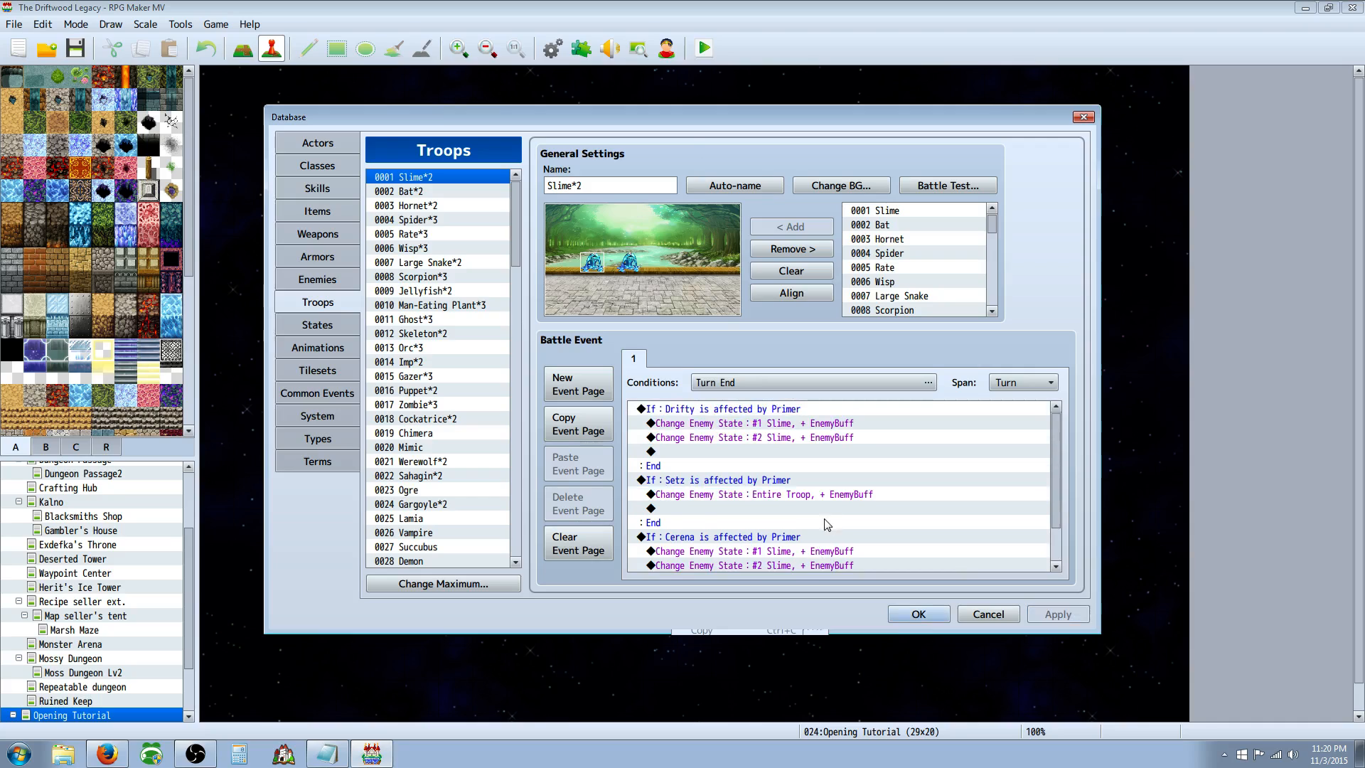
left_click(941, 187)
left_click(732, 489)
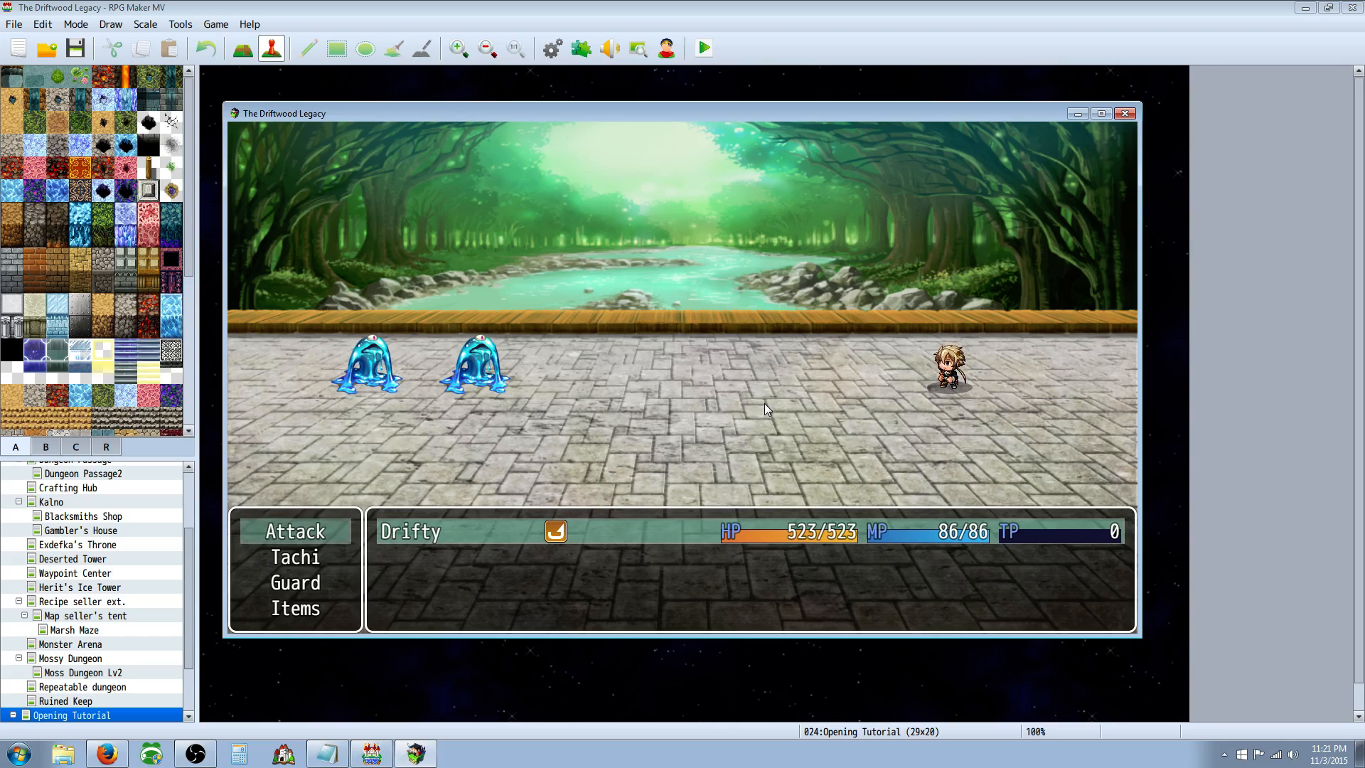
key("Return")
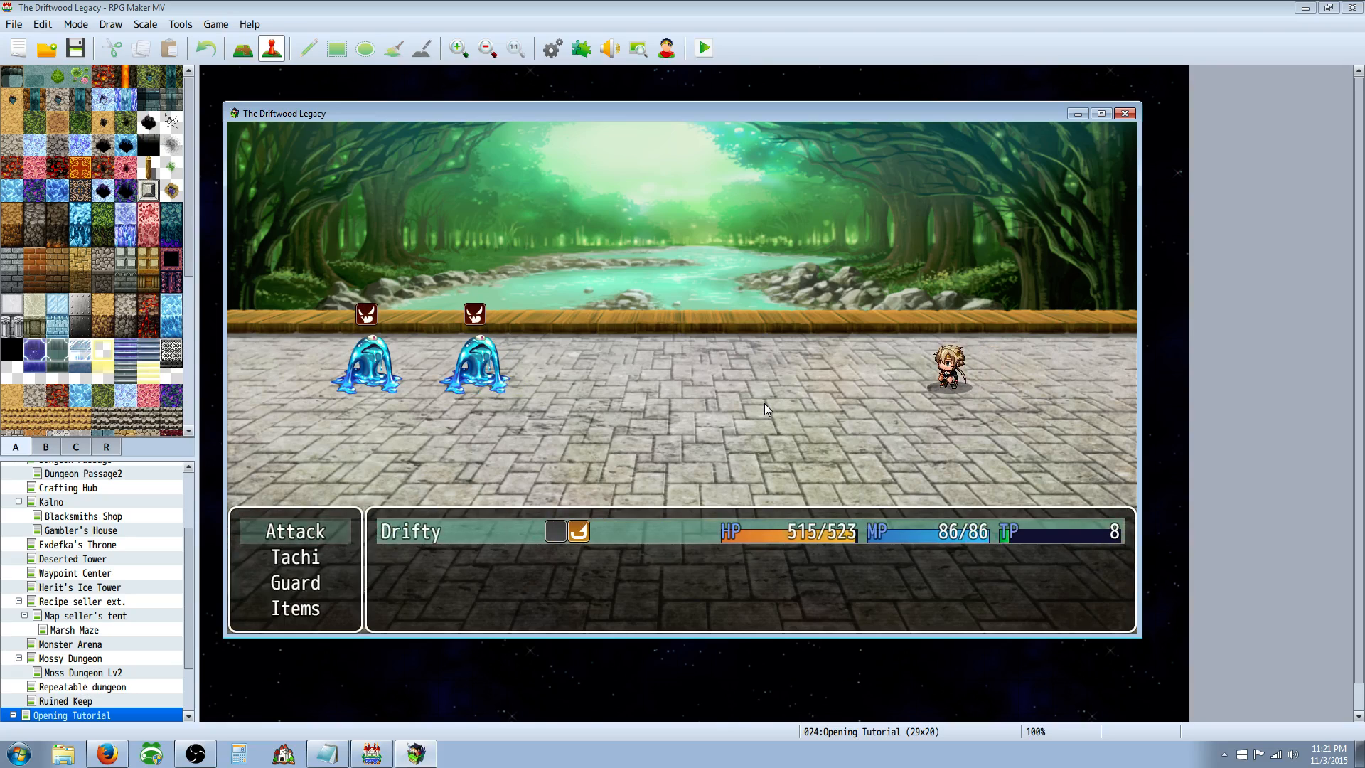
Attack for another turn in the battle test to check the state icons on Drifty and the slimes, and close the test
key("Down")
key("Up")
key("Down")
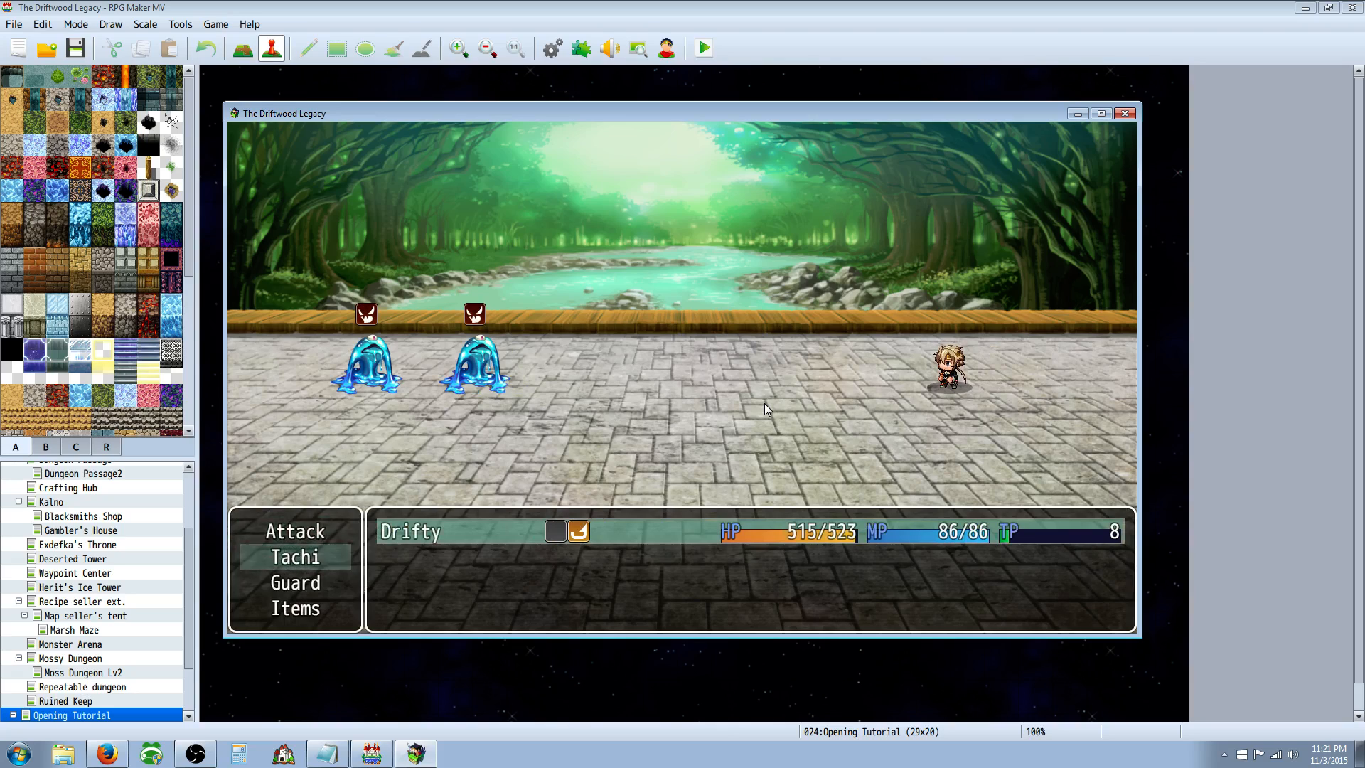
key("Up")
key("Down")
key("Up")
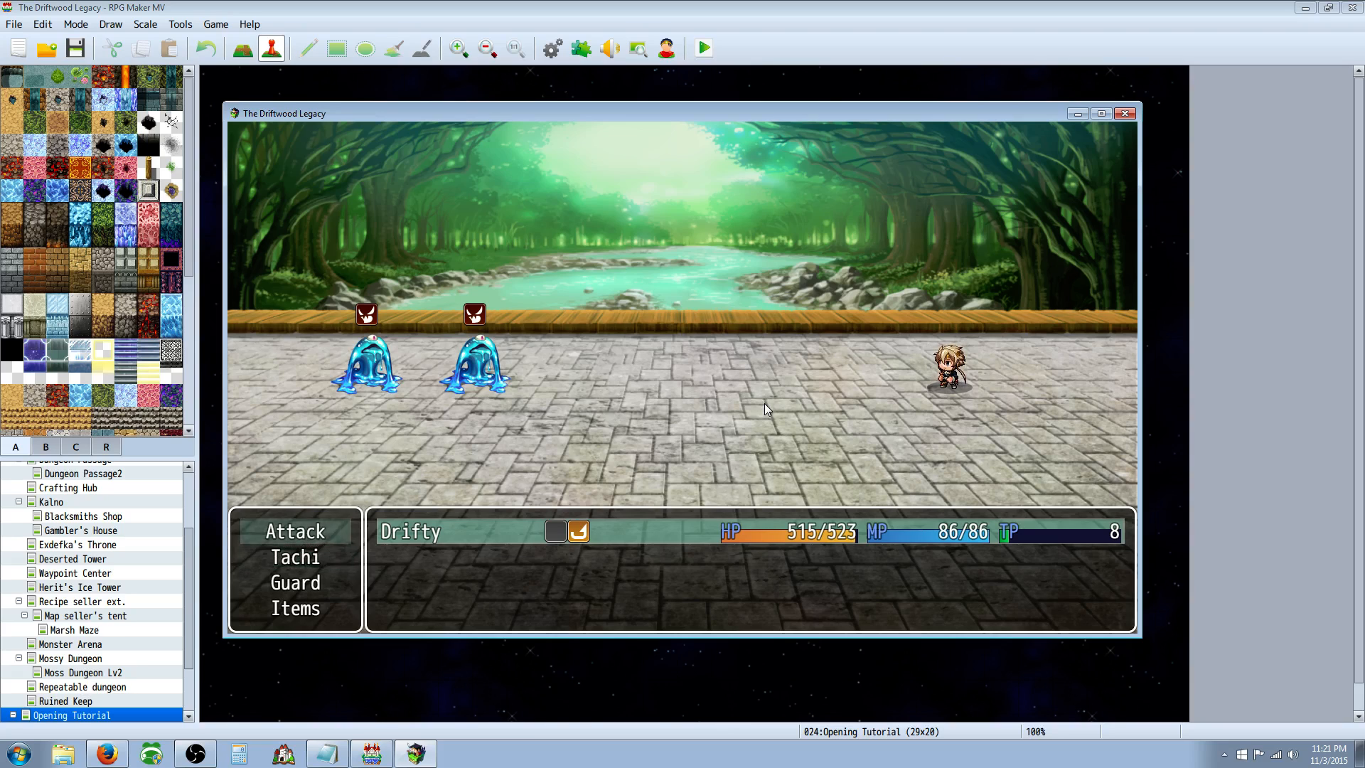
key("Return")
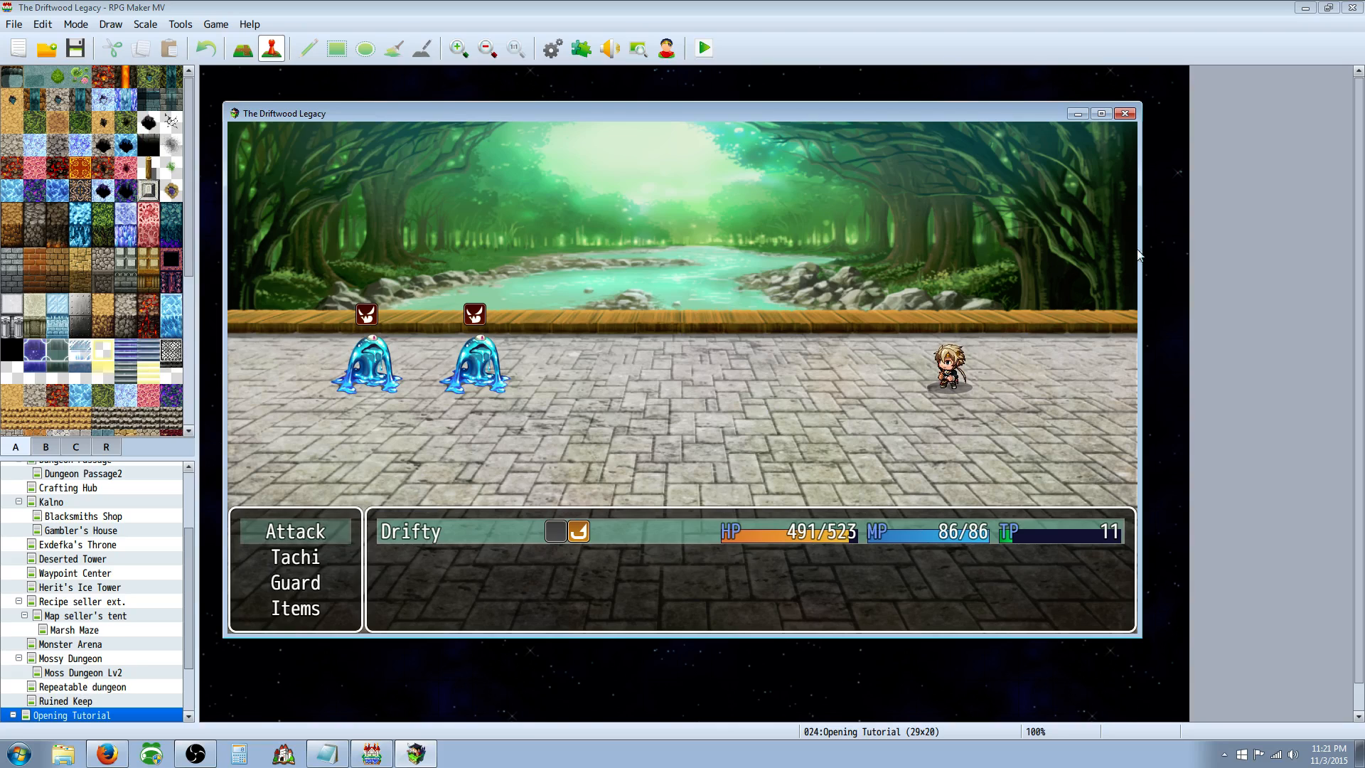
left_click(1125, 113)
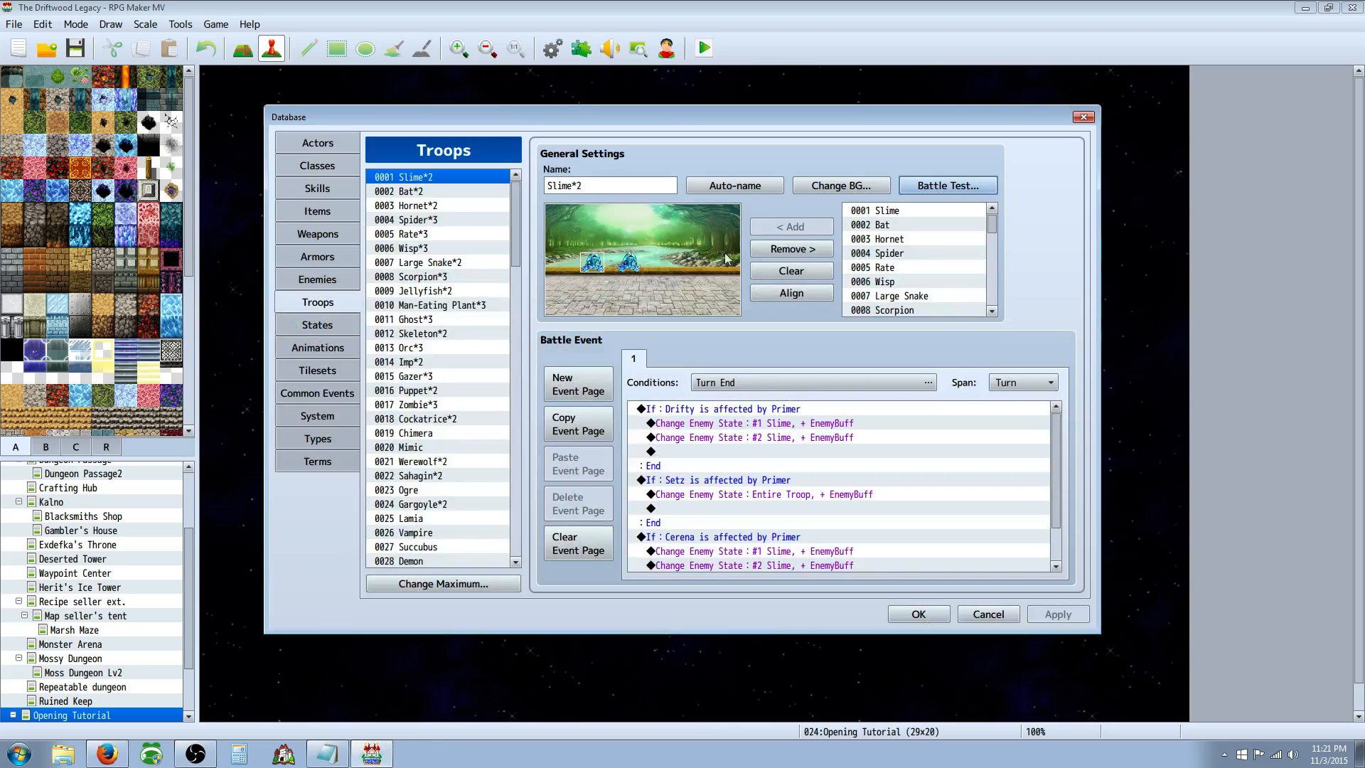
Replace the Primer state's icon with the blank icon 0
left_click(324, 329)
left_click(429, 520)
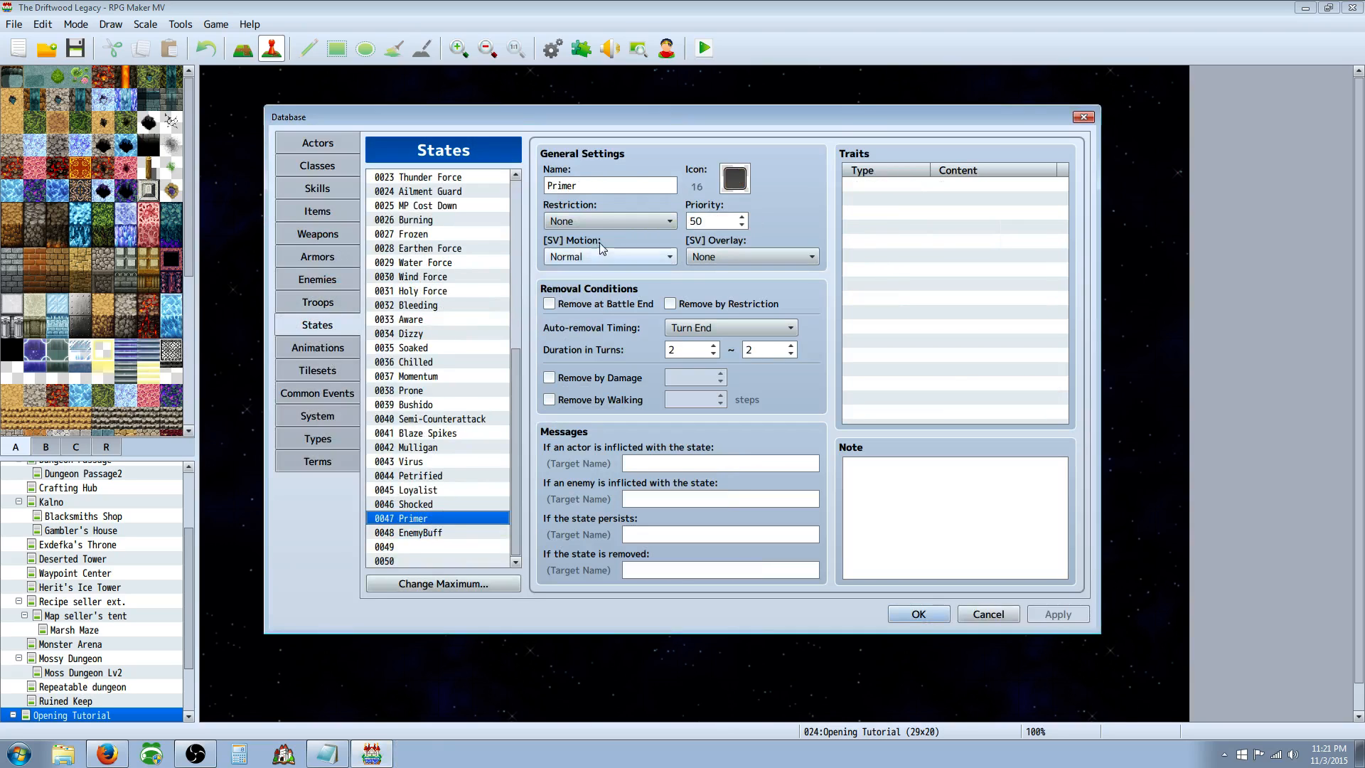
left_click(734, 179)
left_click(506, 235)
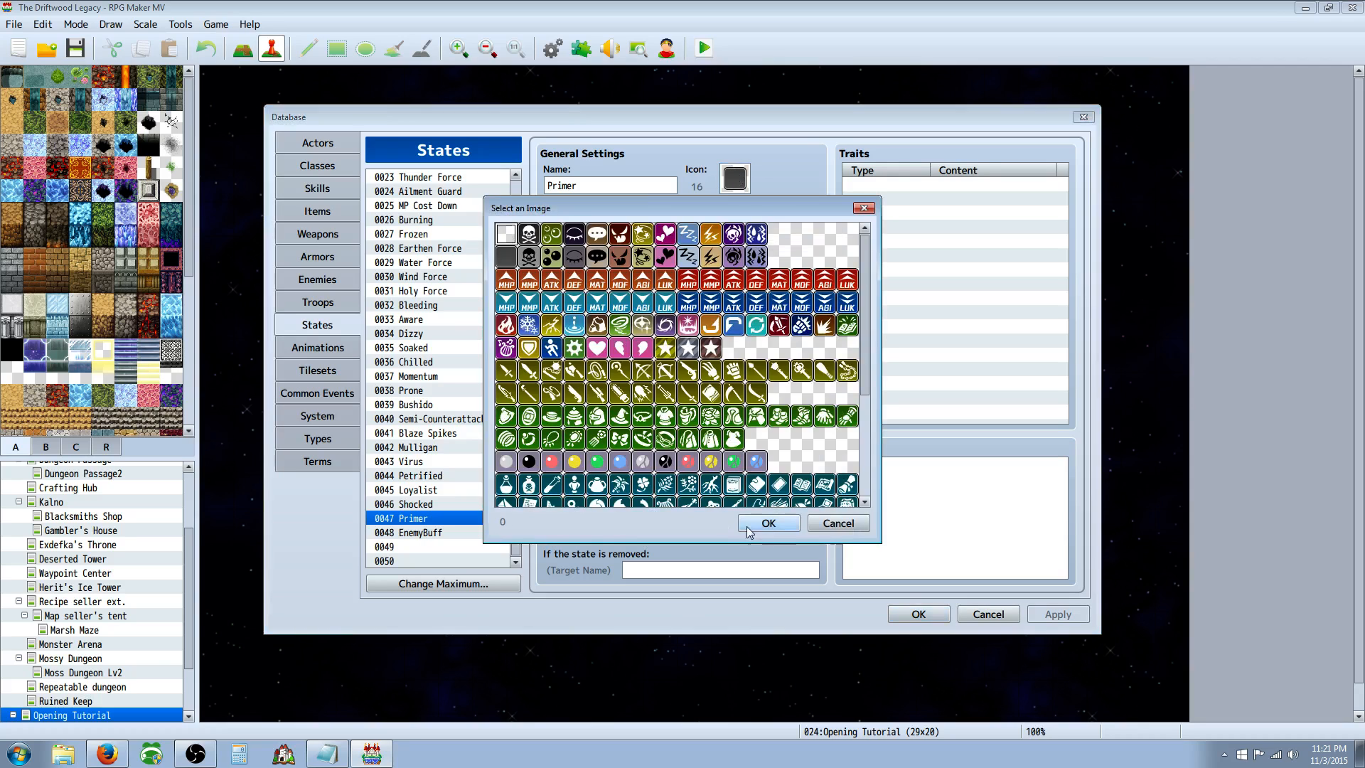
left_click(768, 523)
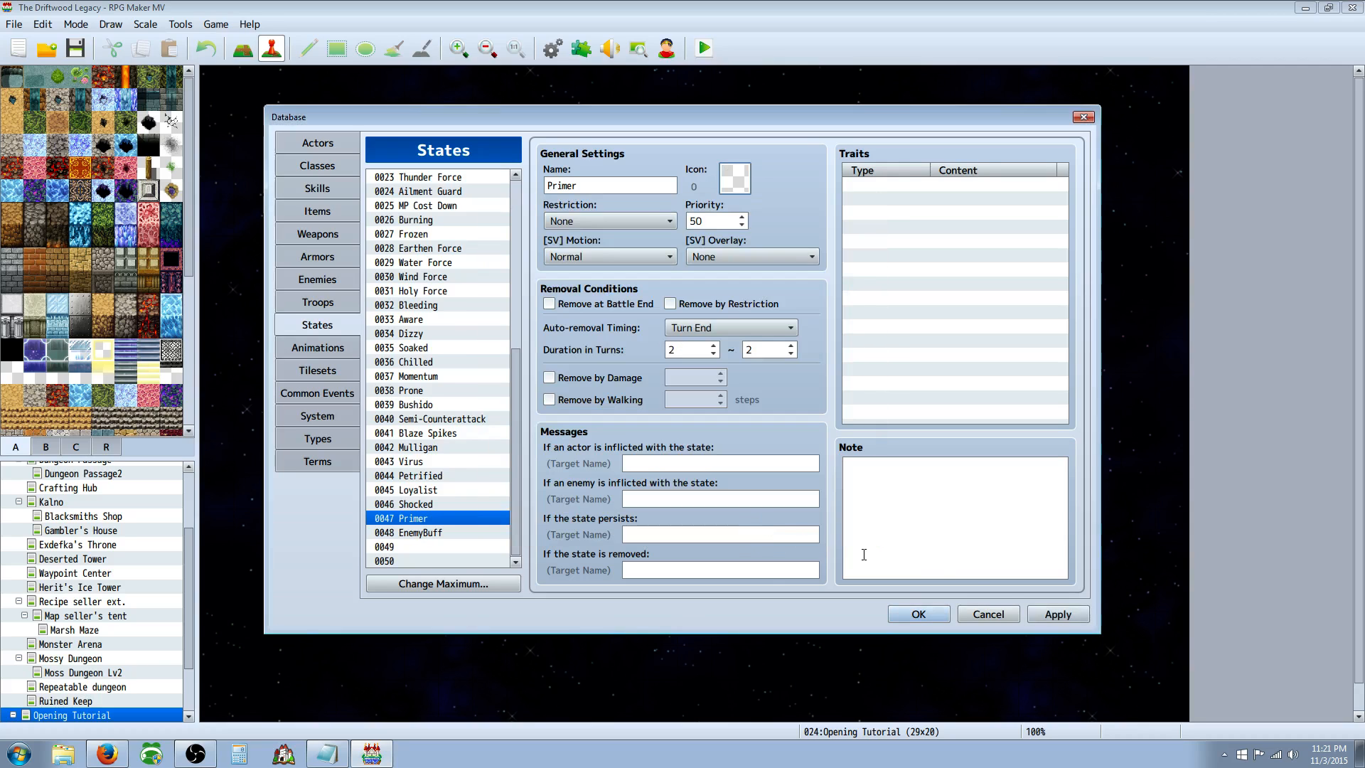
Run another Slime*2 battle test with Drifty, attack for a turn to check the state icons, and close the test
left_click(329, 305)
left_click(908, 188)
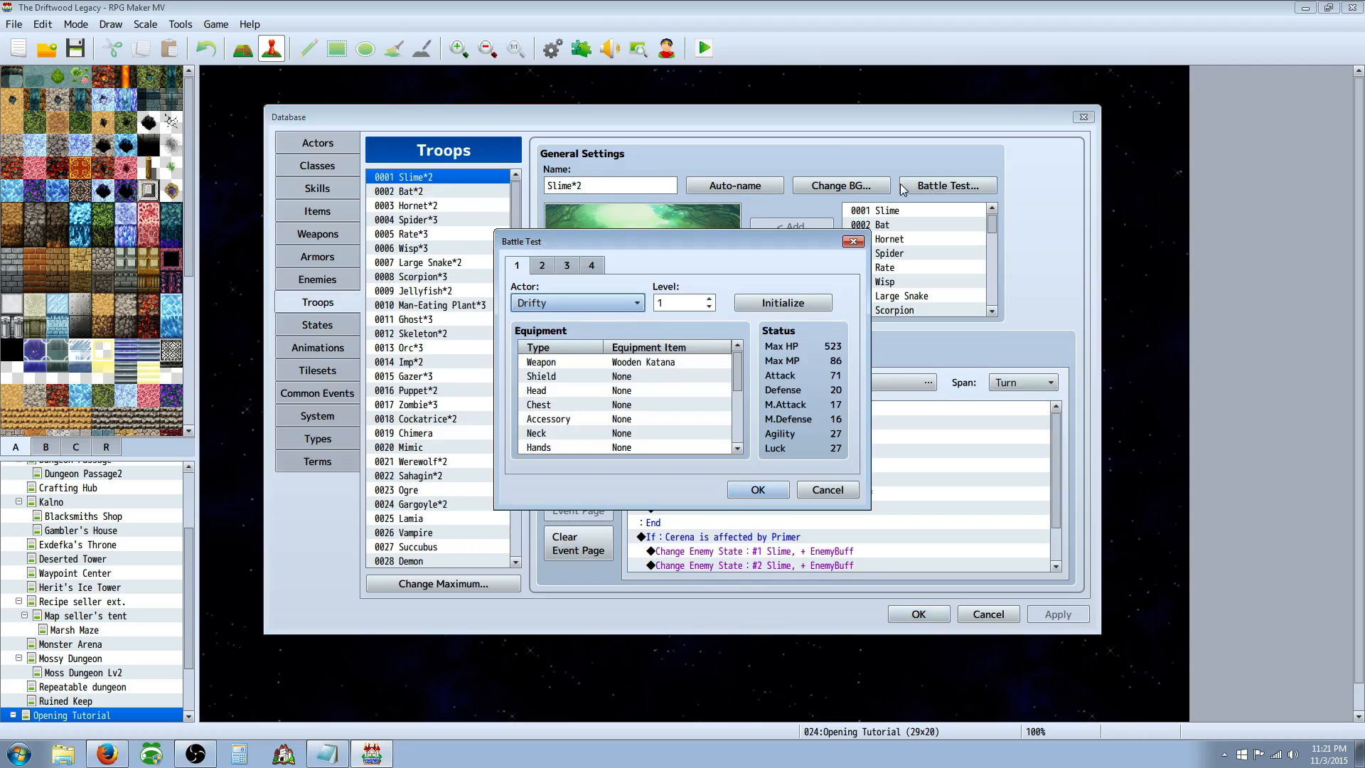
left_click(744, 489)
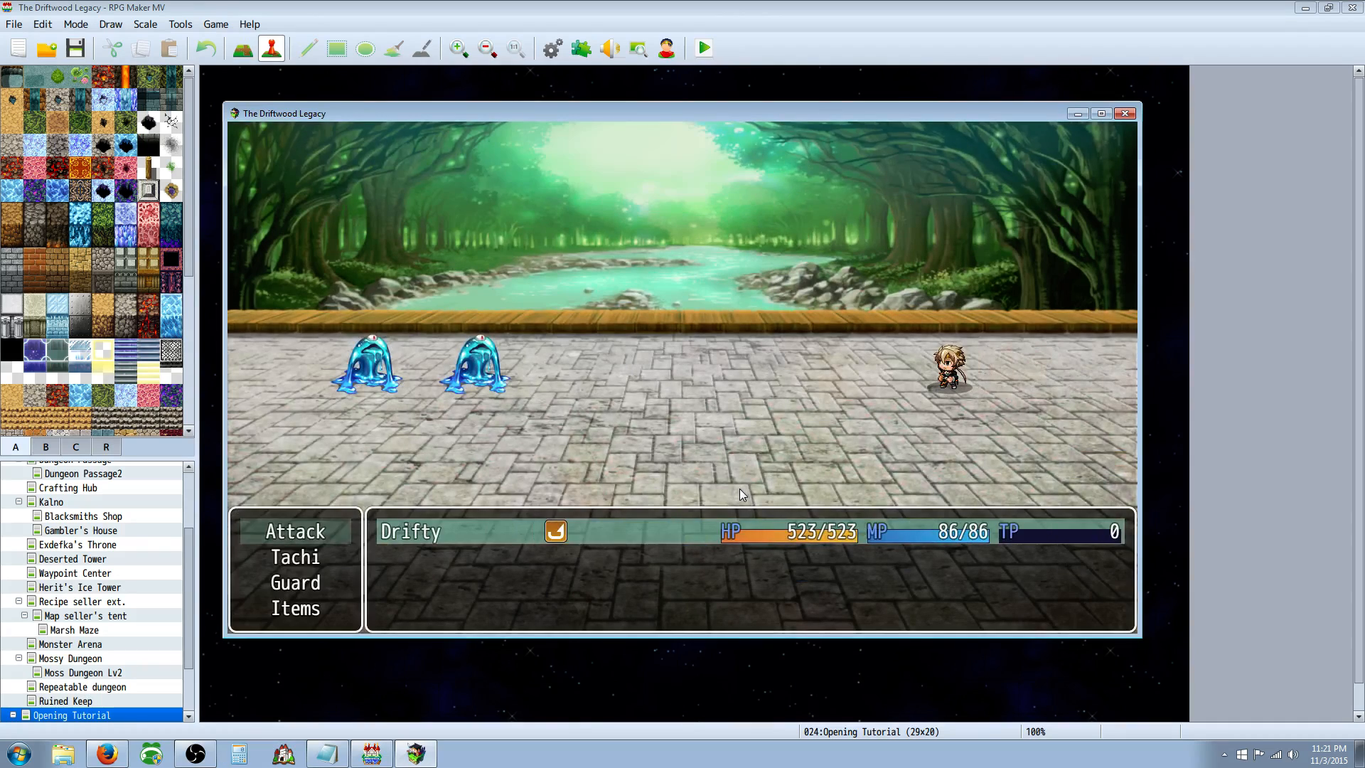
key("Return")
key("Return")
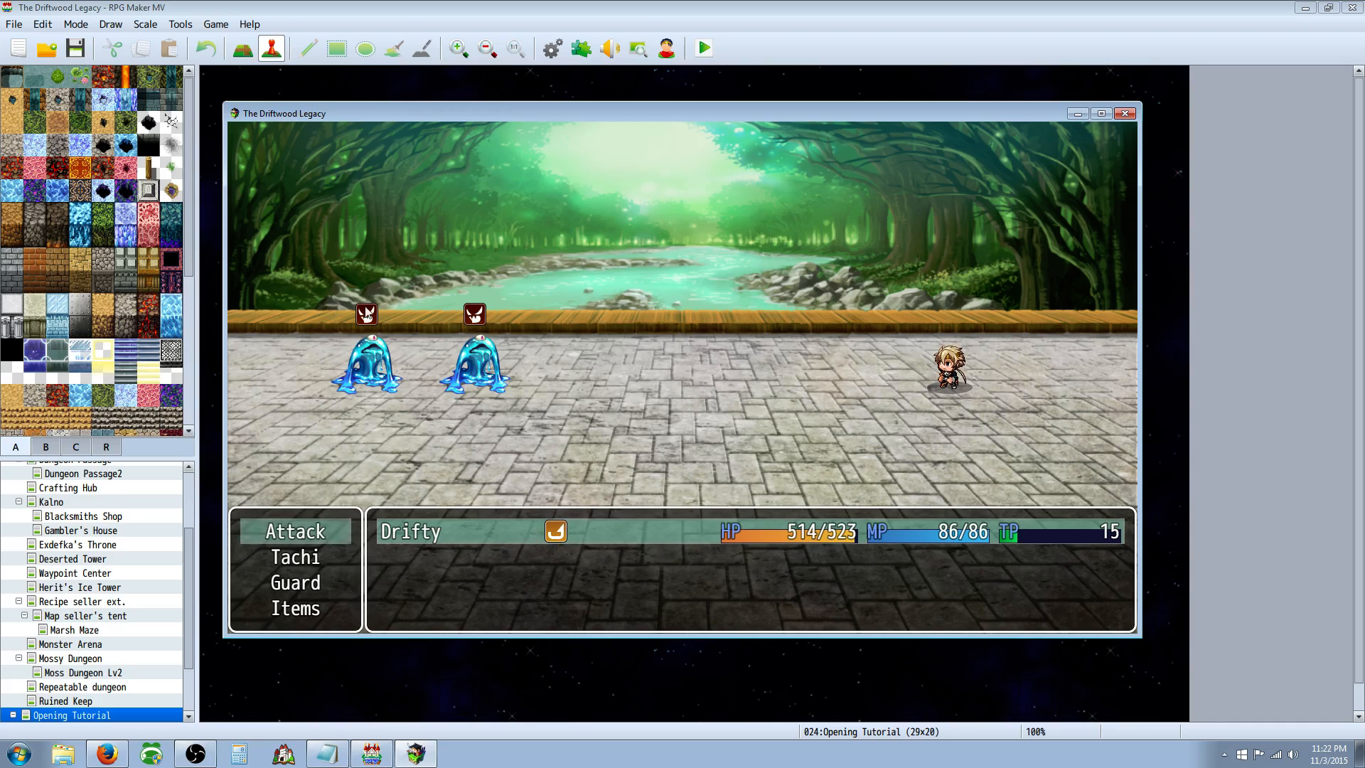
left_click(1124, 113)
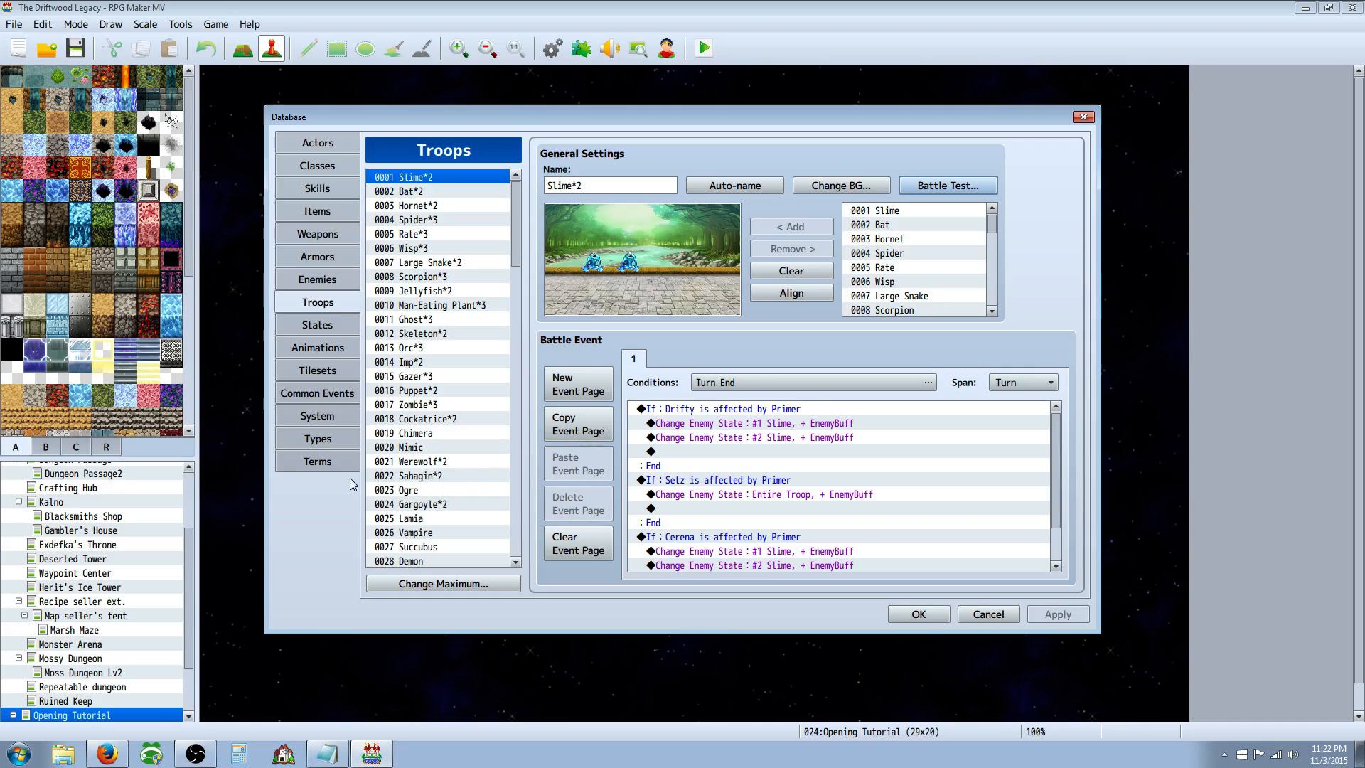
left_click(200, 758)
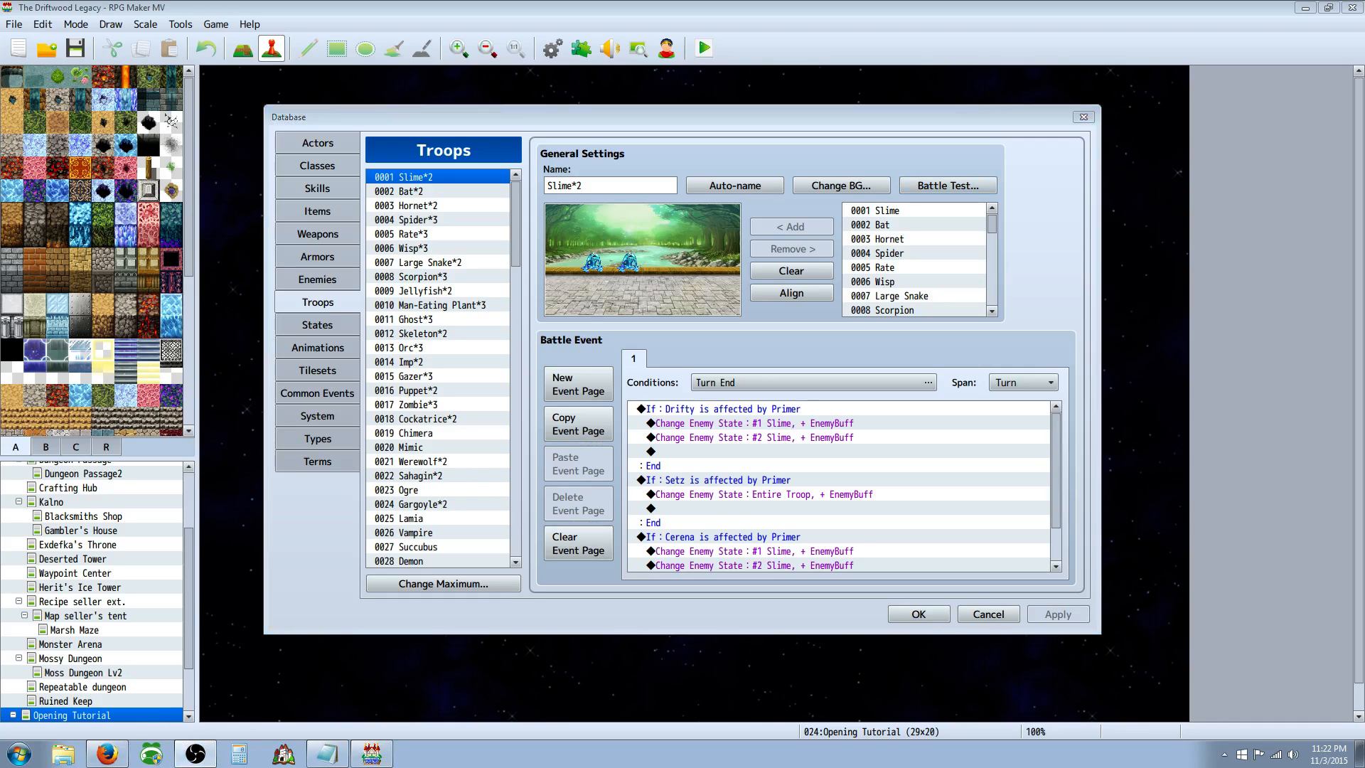